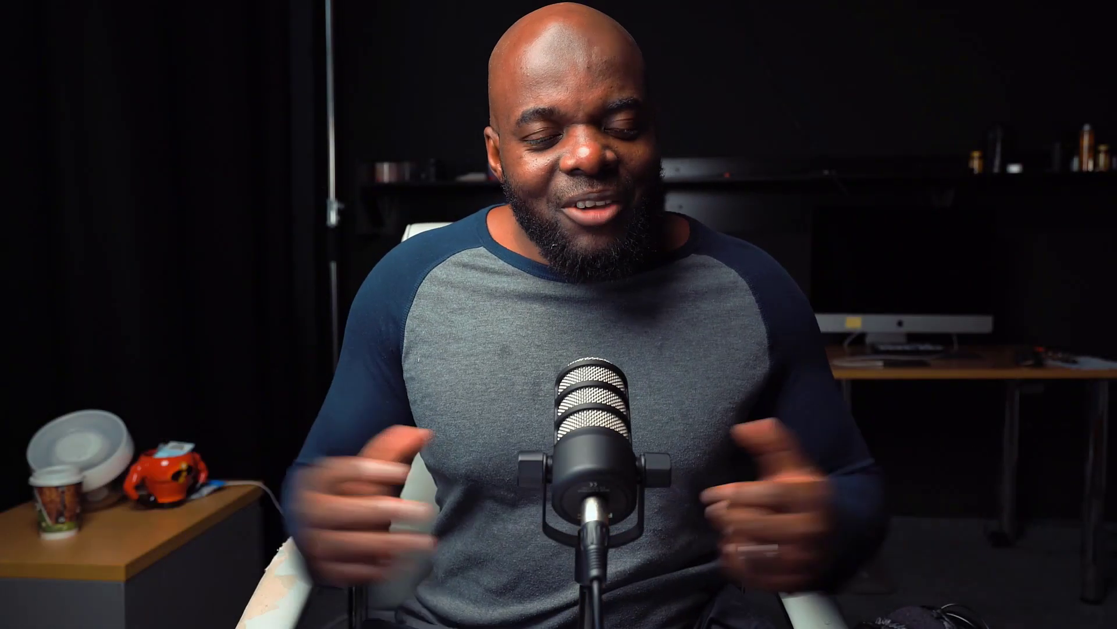
Submit an e-mail address in the Virtual Conference template's free download form
left_click_drag(1105, 88, 1113, 96)
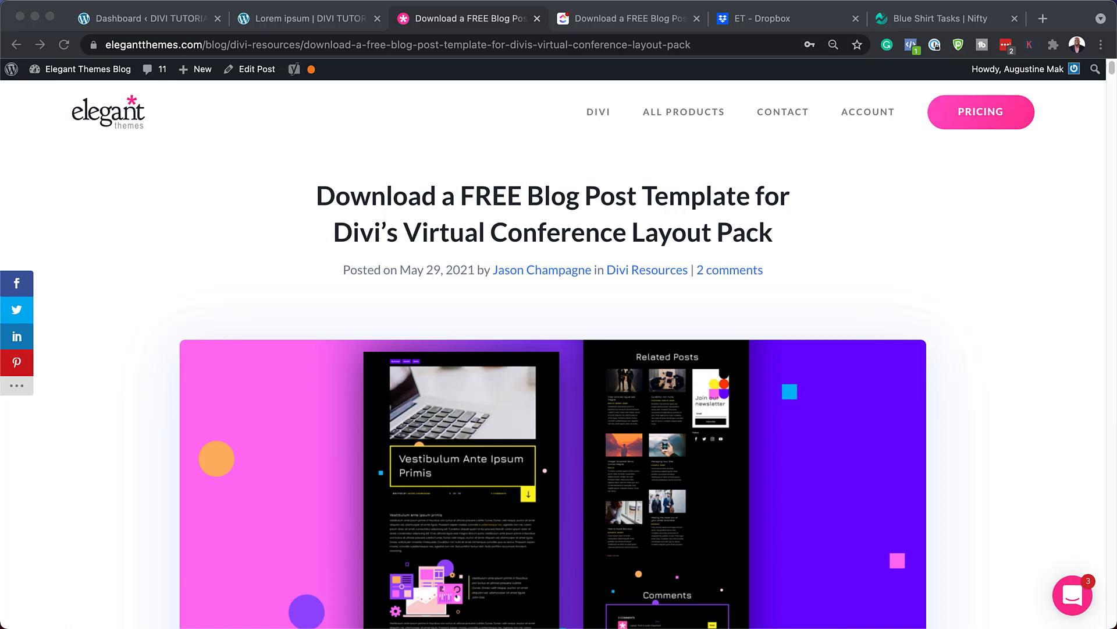
scroll(553, 350, "down", 10)
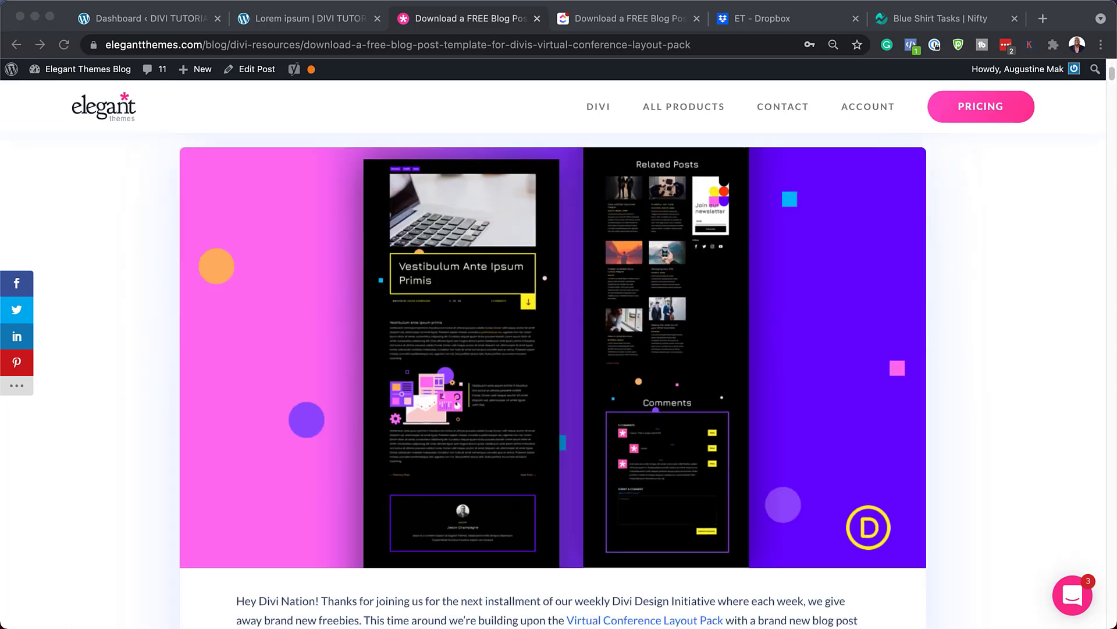
scroll(553, 349, "down", 2)
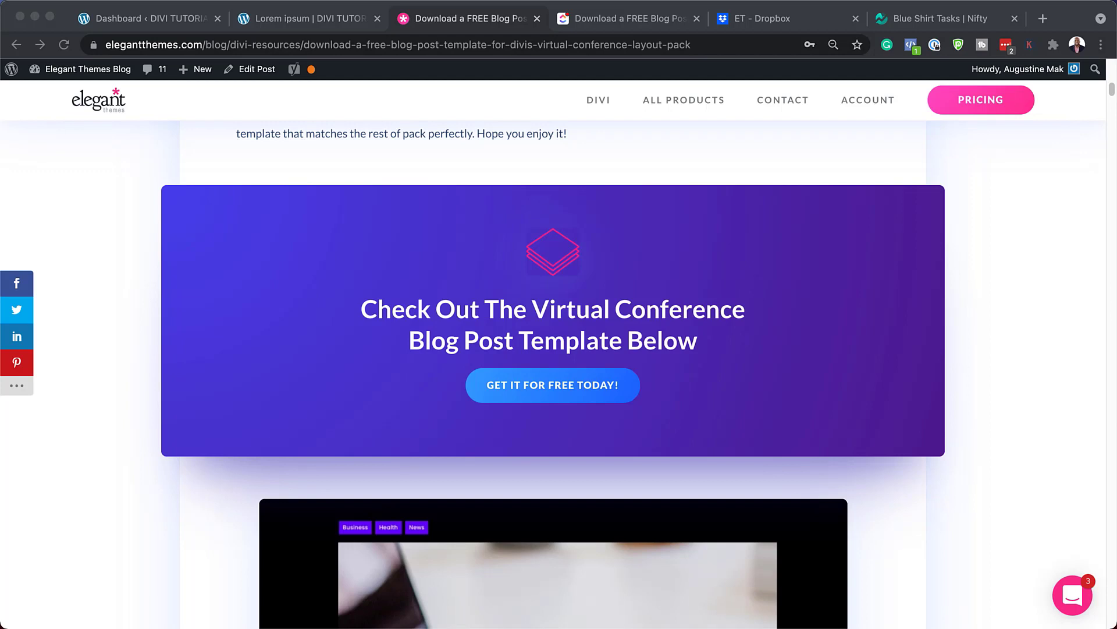
left_click(567, 386)
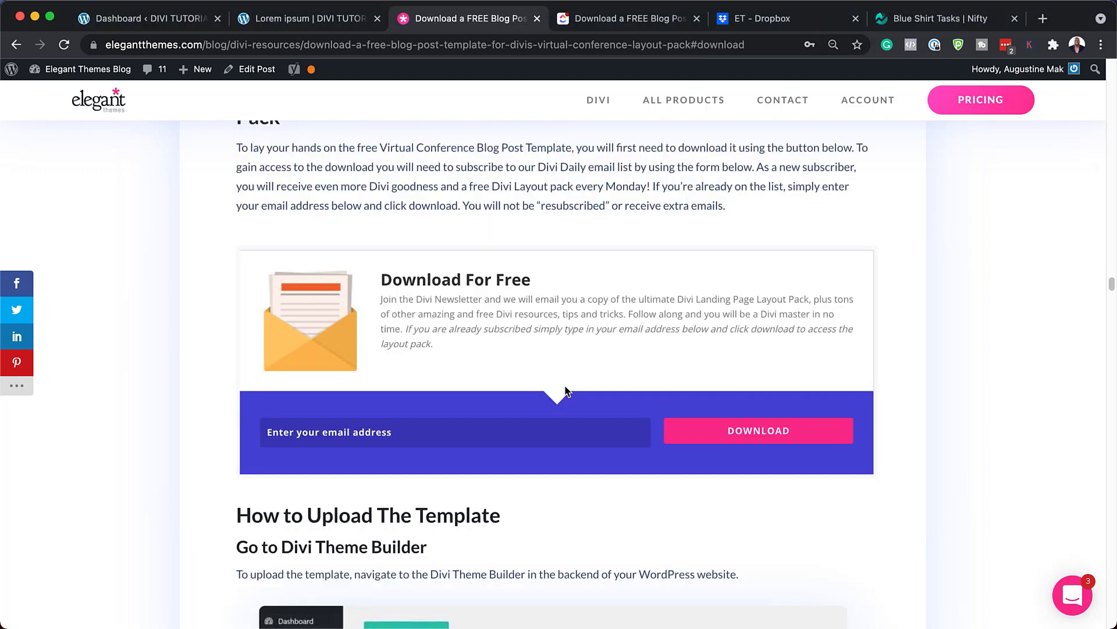
left_click(487, 443)
left_click(798, 440)
Download the template zip file and reveal it in Finder
left_click(555, 244)
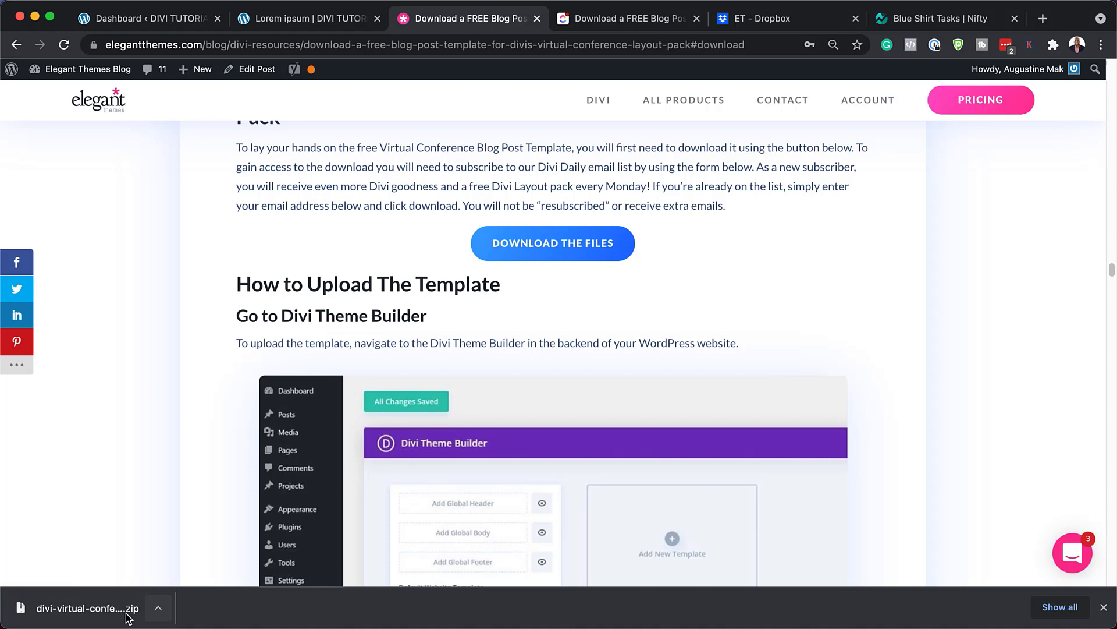
left_click(163, 614)
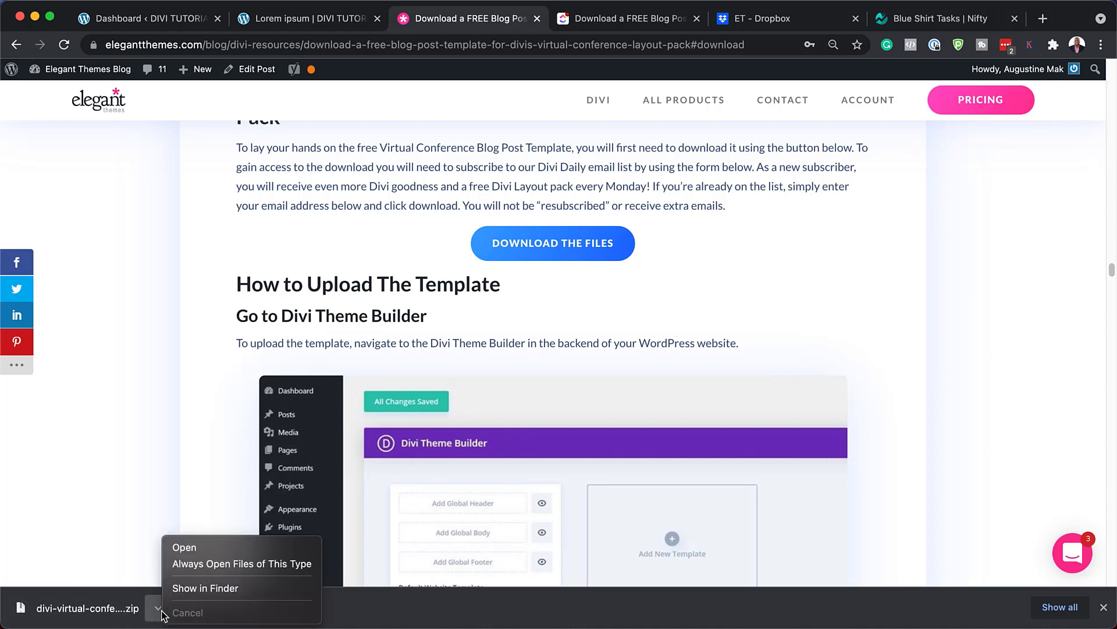
left_click(209, 592)
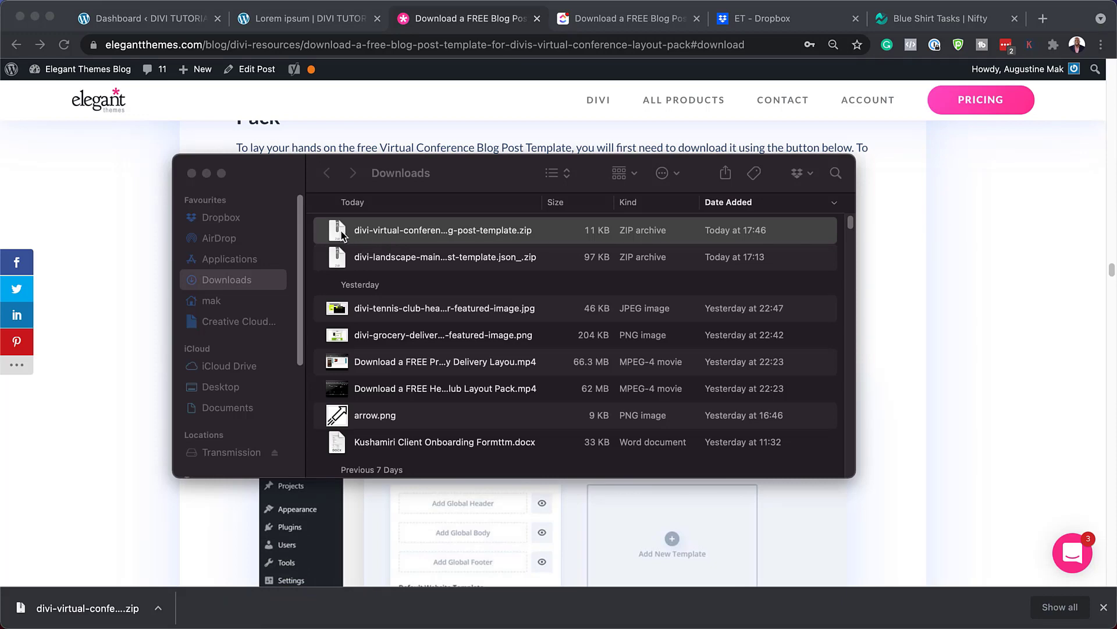
Unzip the divi-virtual-conference zip to get the blog post template JSON, then close Finder
left_click(341, 233)
double_click(341, 234)
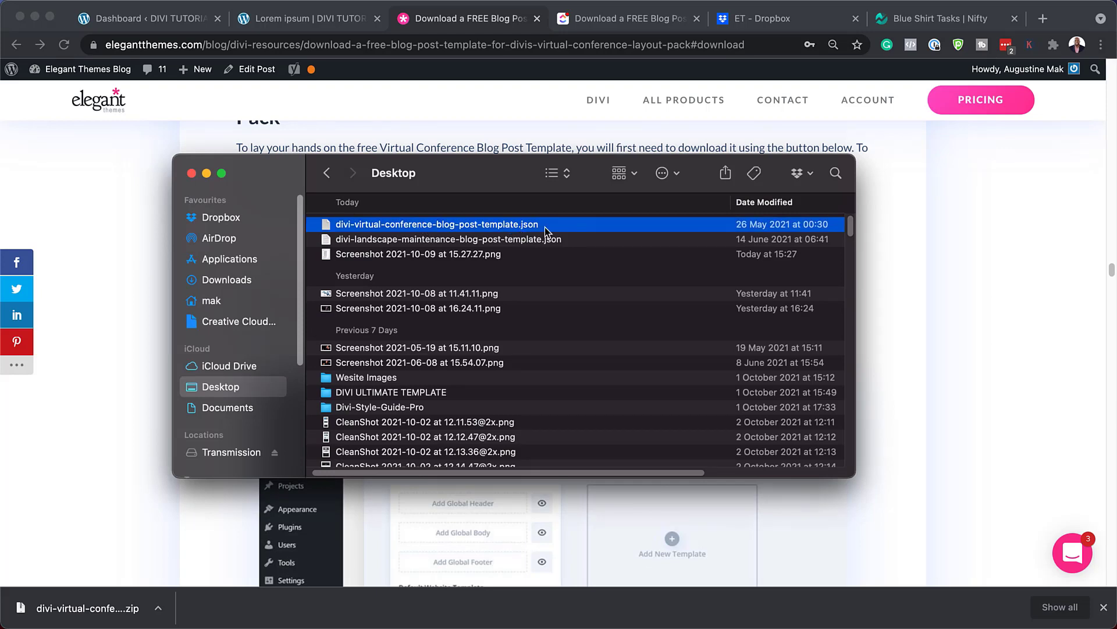
key("super+m")
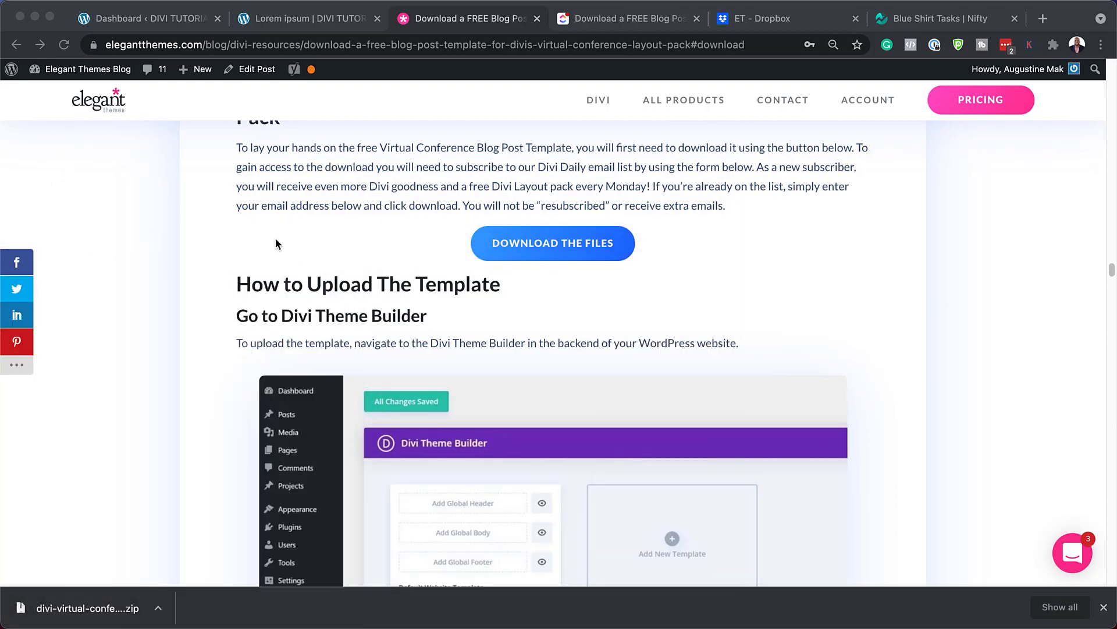
Review and reload the Lorem ipsum post's default layout, then go to the WordPress Dashboard
left_click(1103, 608)
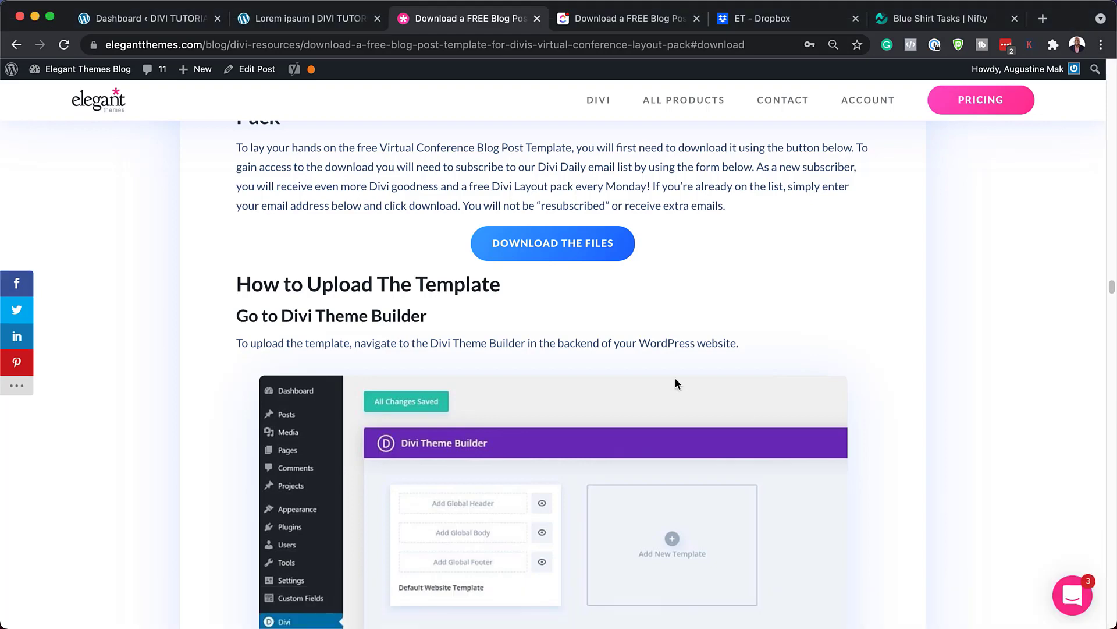
left_click(302, 19)
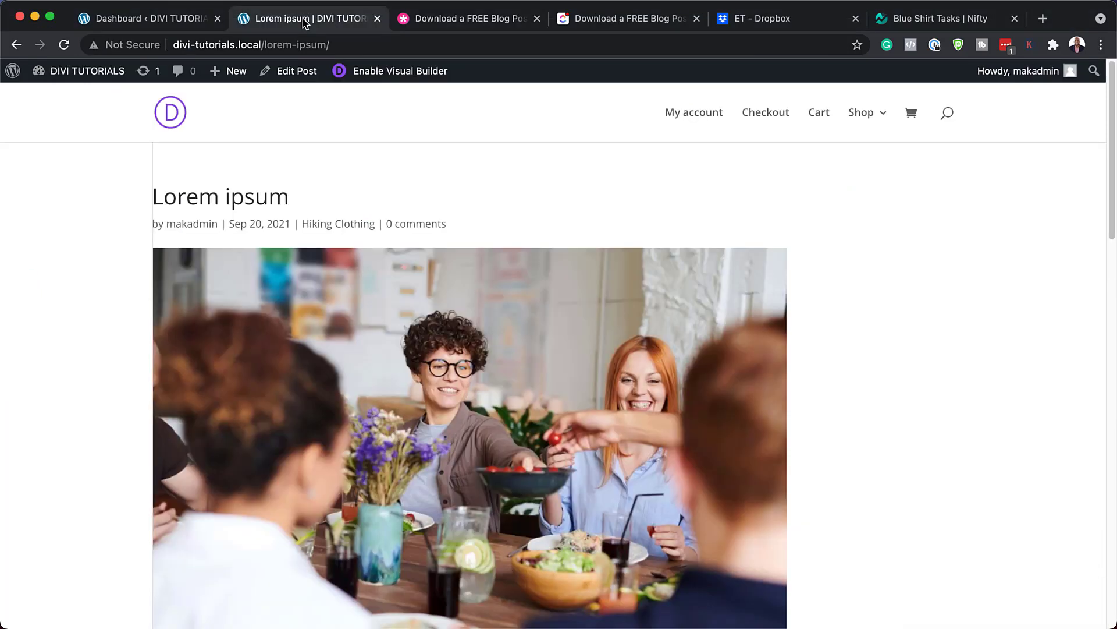
scroll(667, 298, "down", 5)
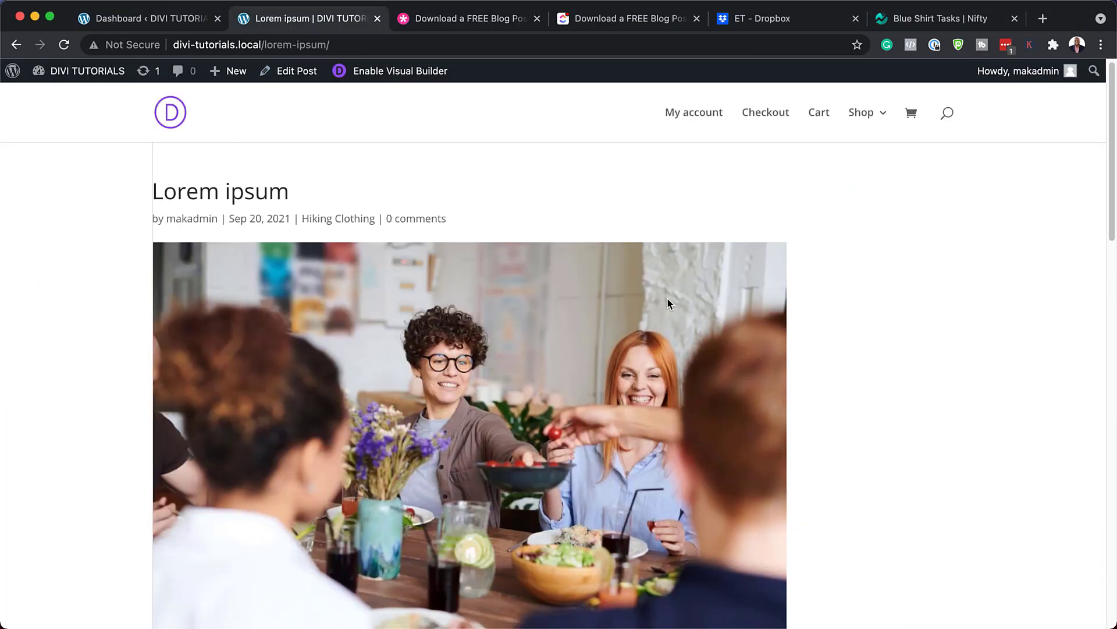
scroll(668, 298, "down", 15)
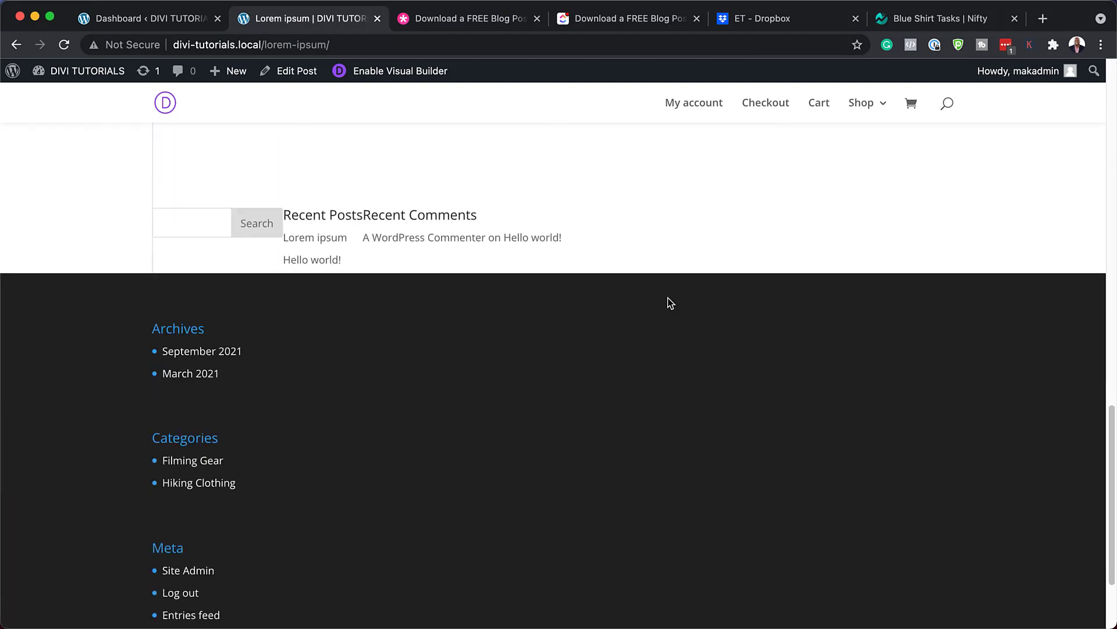
scroll(669, 295, "up", 20)
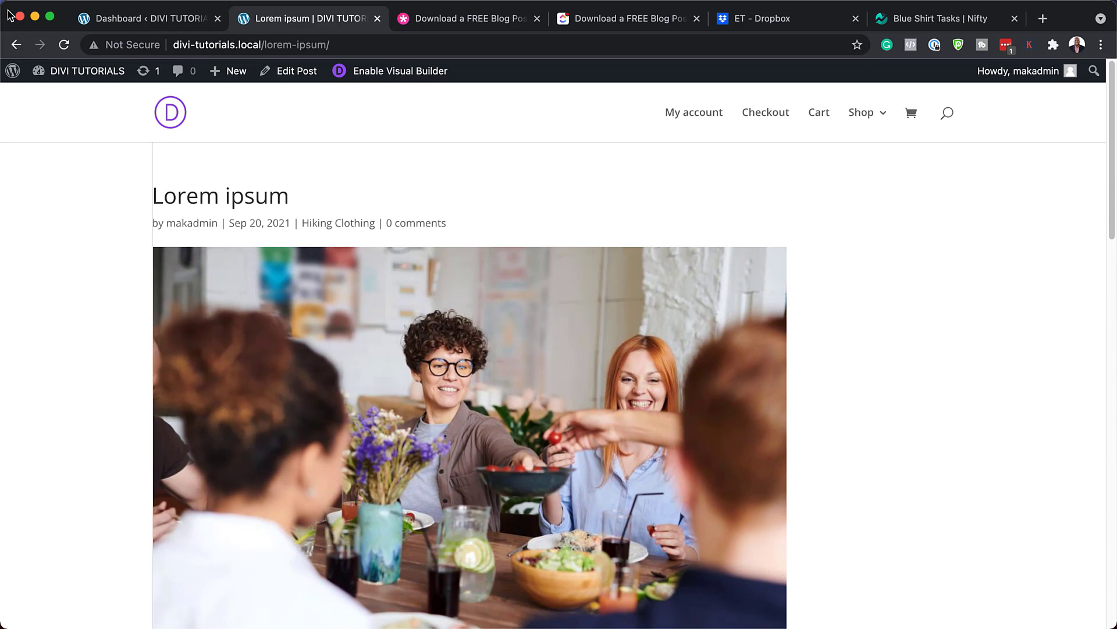
left_click(64, 46)
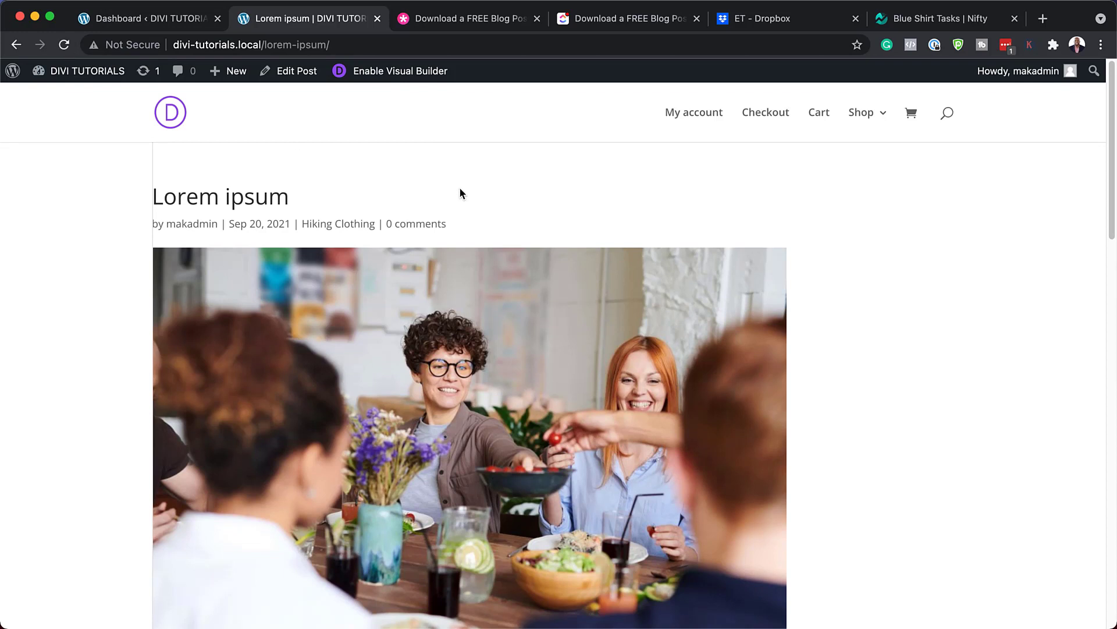
left_click(139, 20)
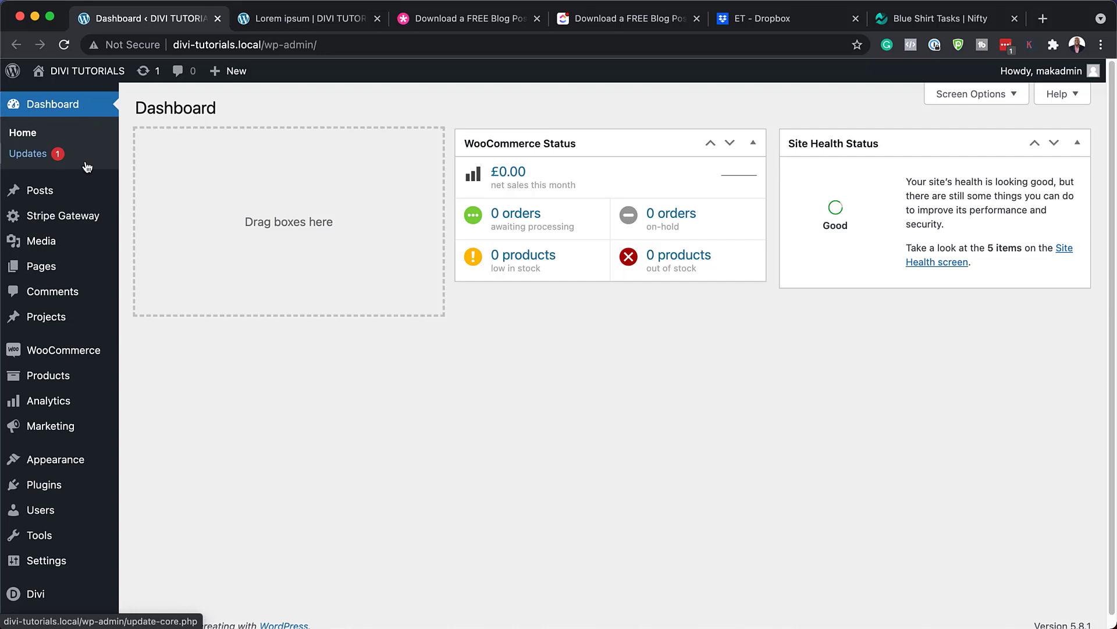
Go to Divi > Theme Builder from the admin menu
mouse_move(47, 241)
scroll(47, 240, "down", 1)
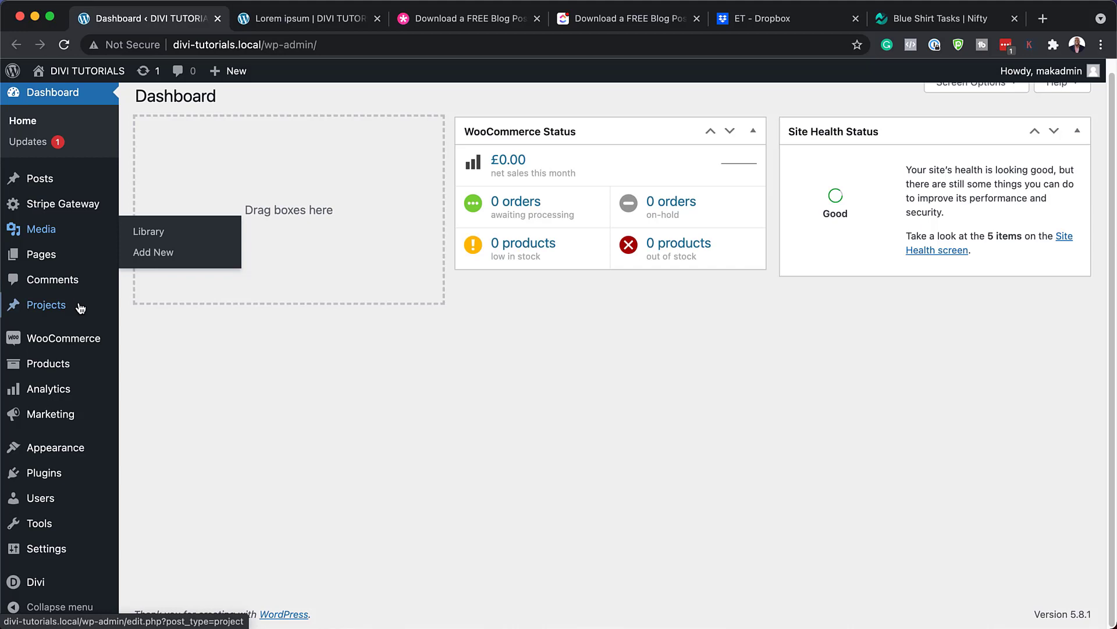
mouse_move(41, 580)
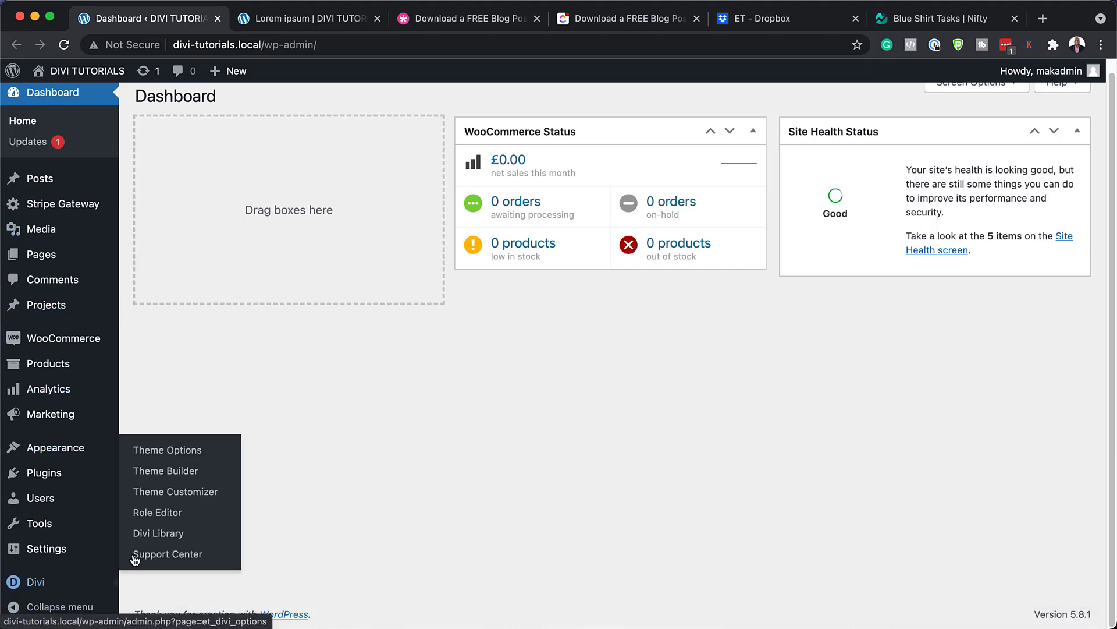
left_click(170, 470)
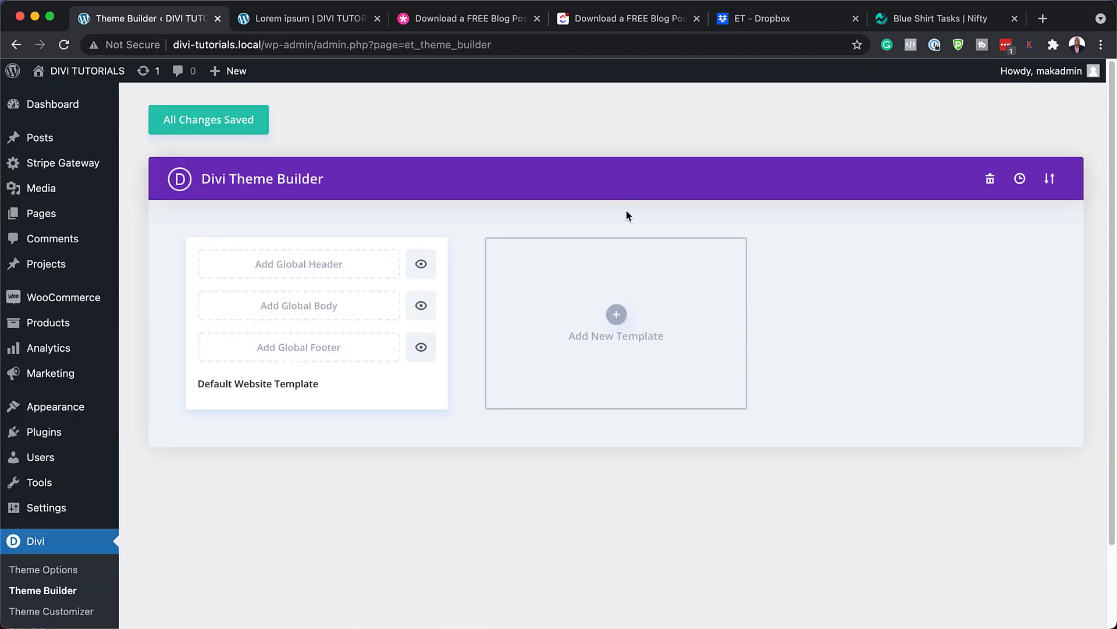
Import divi-virtual-conference-blog-post-template.json through the Portability import option
left_click(1050, 182)
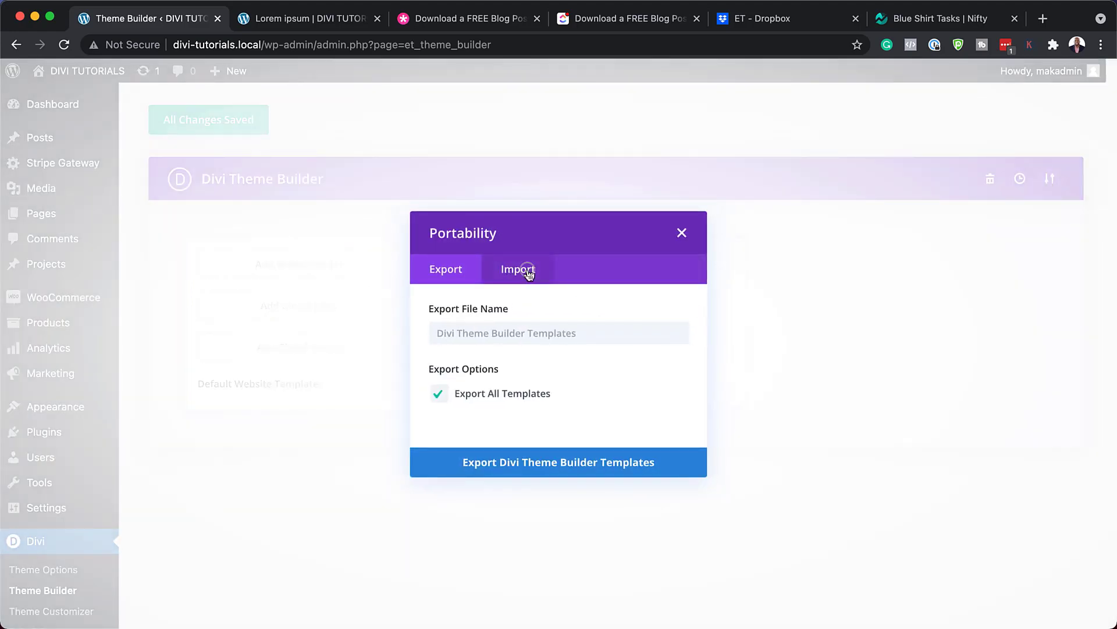
left_click(527, 271)
left_click_drag(227, 625, 405, 441)
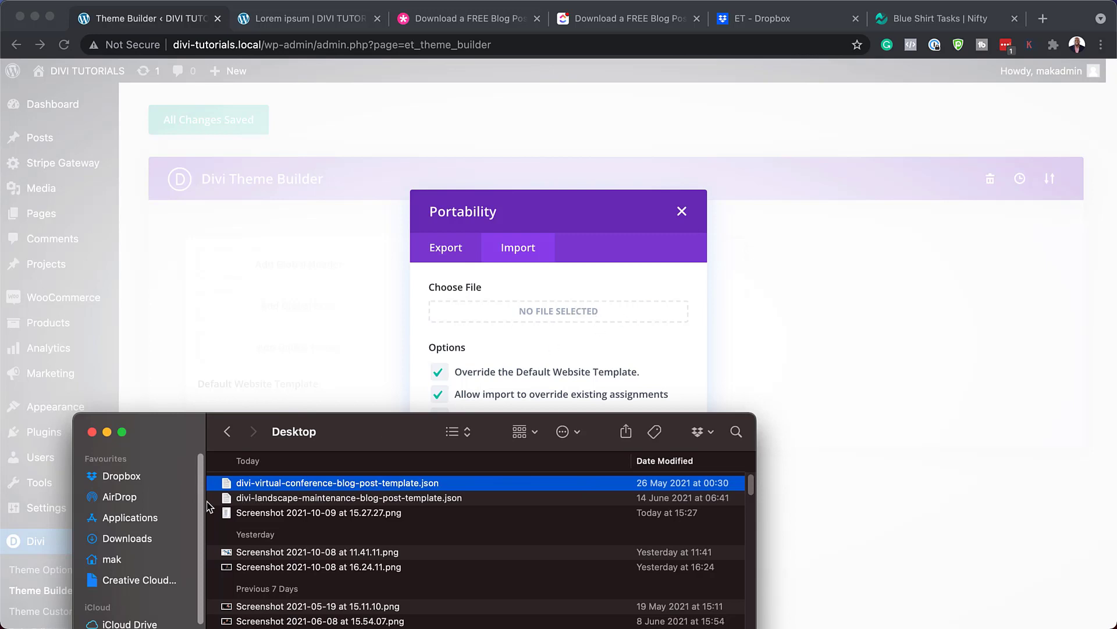
left_click_drag(226, 488, 531, 320)
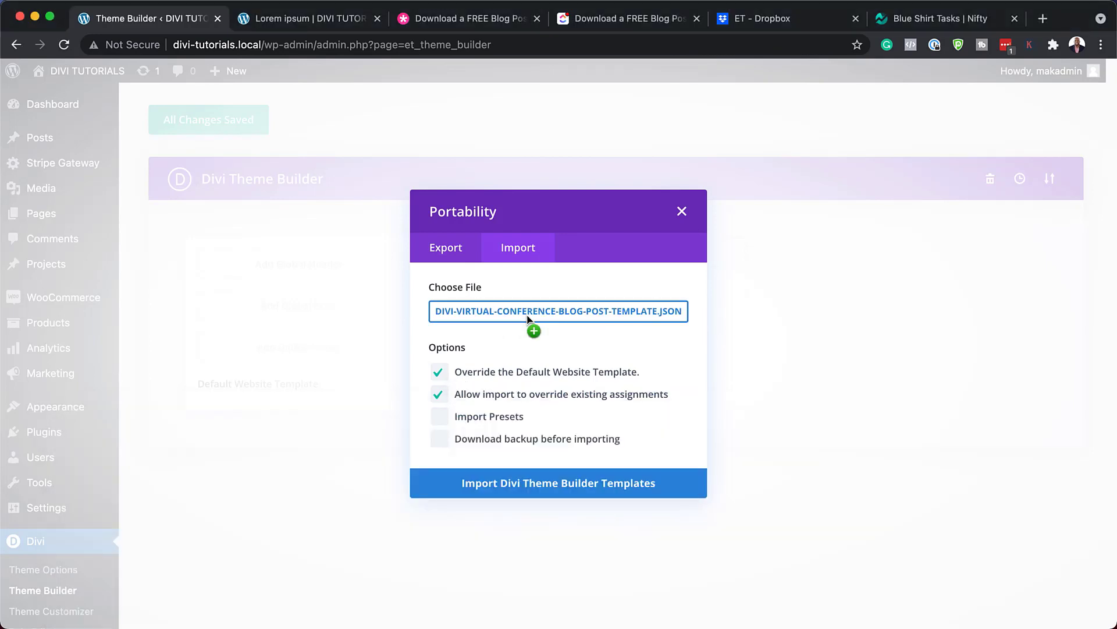
left_click(515, 490)
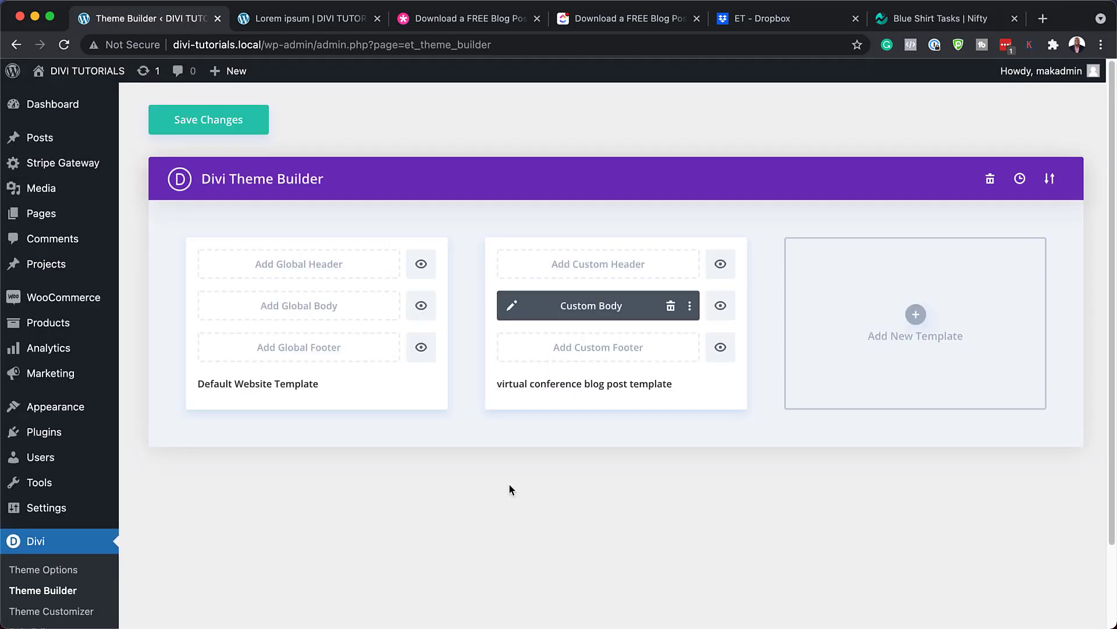
Save the imported template and reload the Lorem ipsum post to apply it
left_click(204, 123)
left_click(274, 22)
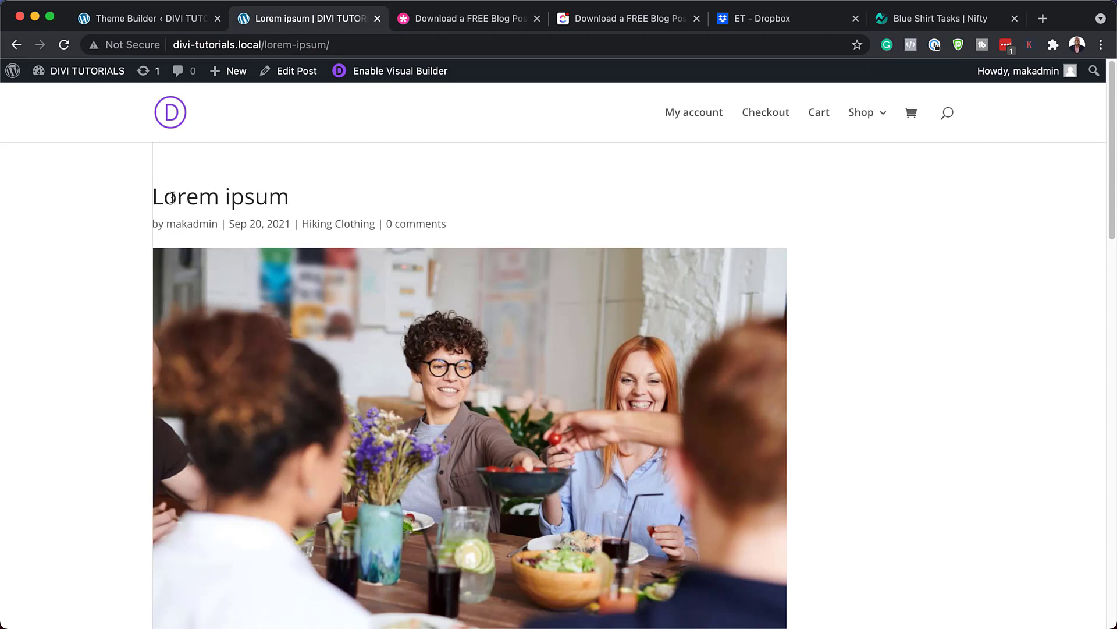
left_click(64, 46)
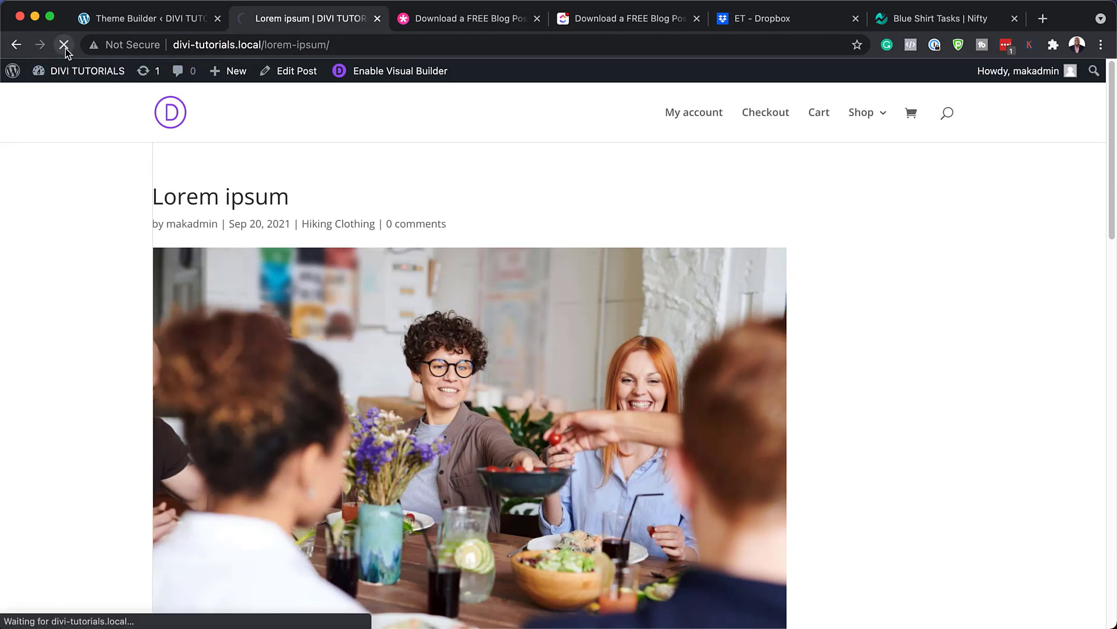
Scroll through the post's new virtual conference layout, then return to Theme Builder
scroll(100, 393, "down", 5)
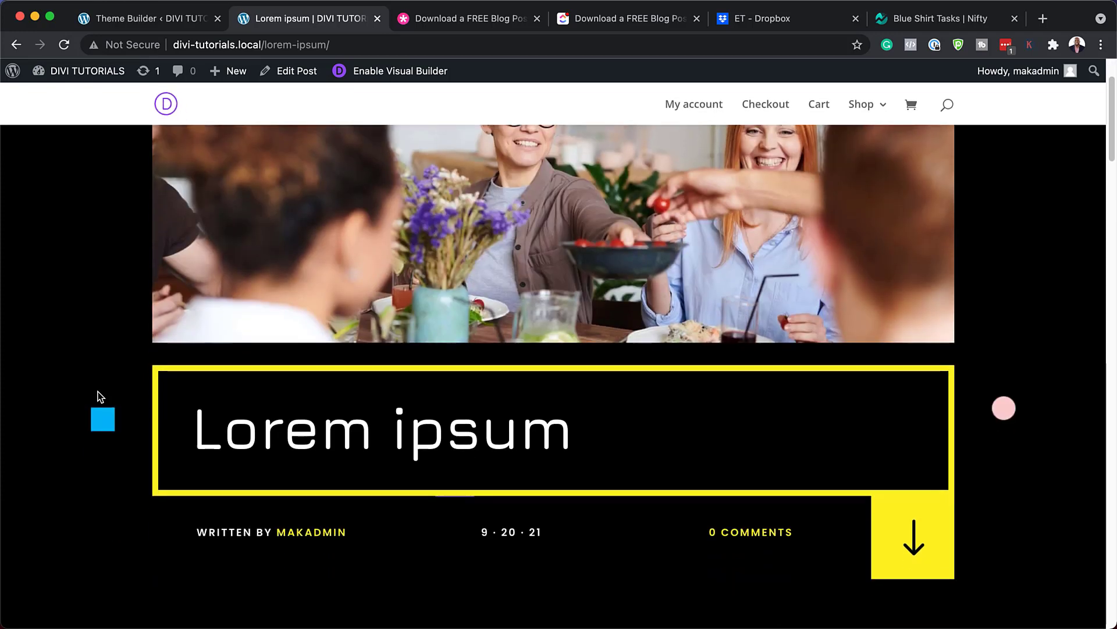
scroll(100, 396, "down", 15)
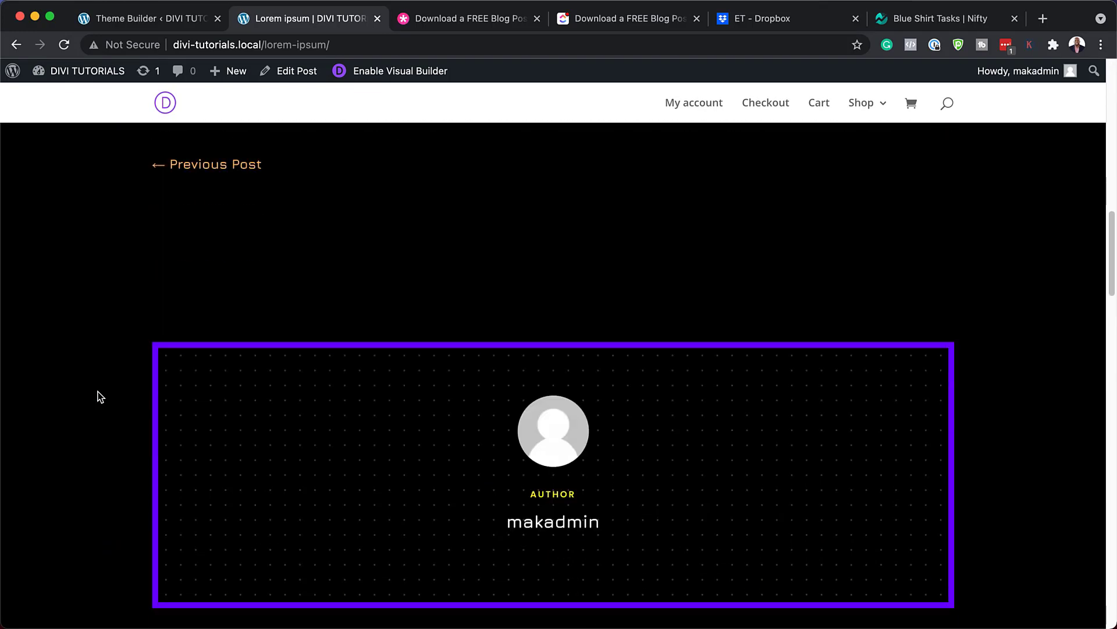
scroll(100, 396, "down", 17)
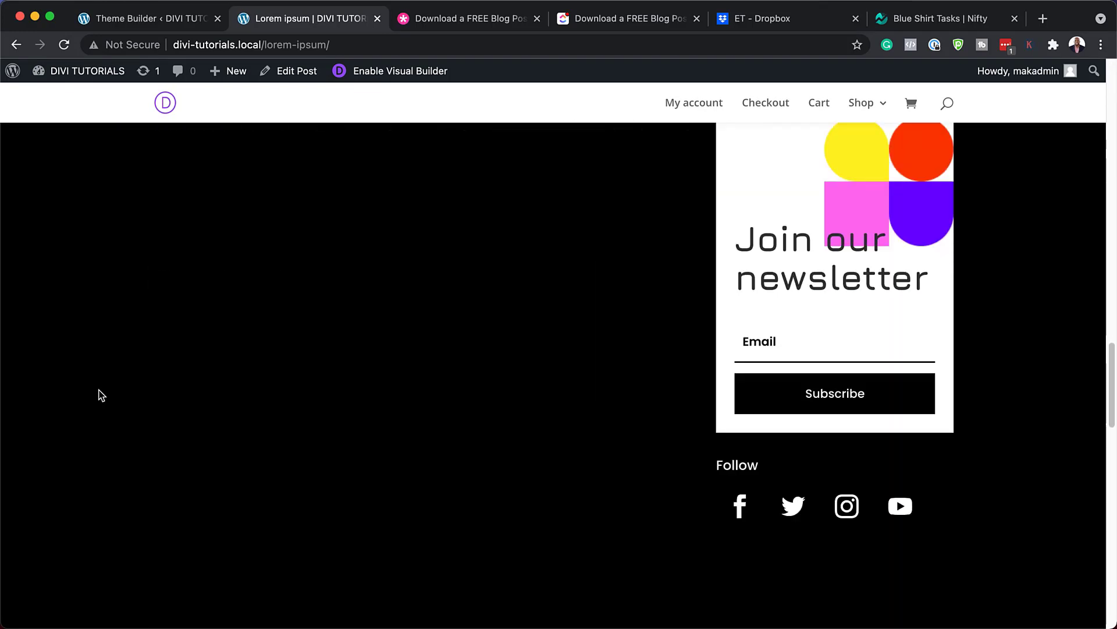
scroll(100, 395, "down", 15)
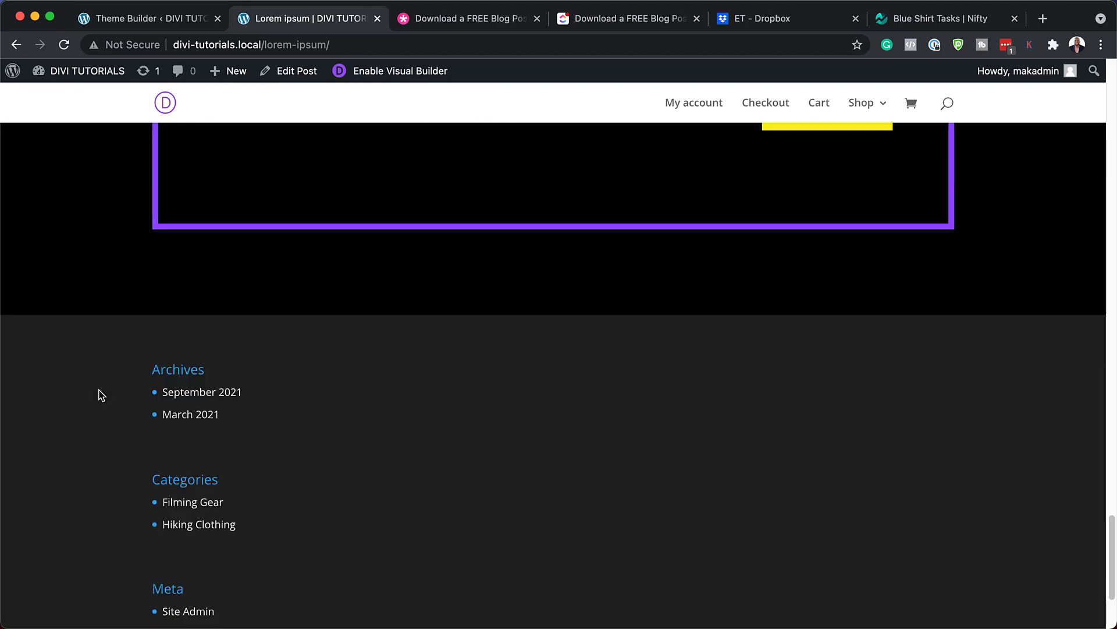
scroll(101, 395, "up", 20)
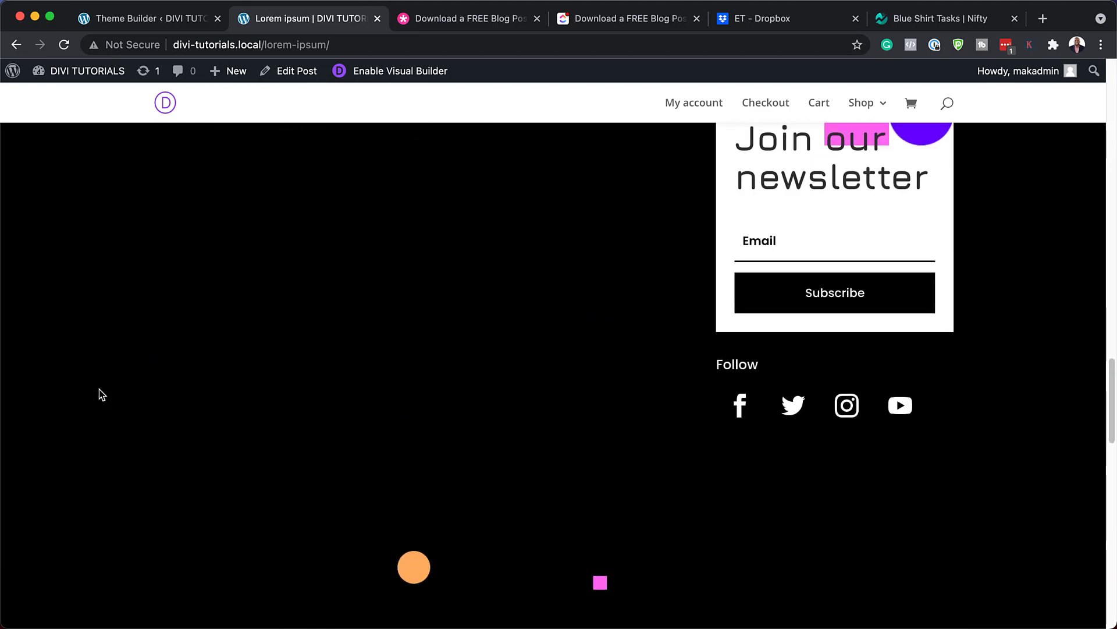
scroll(98, 389, "up", 20)
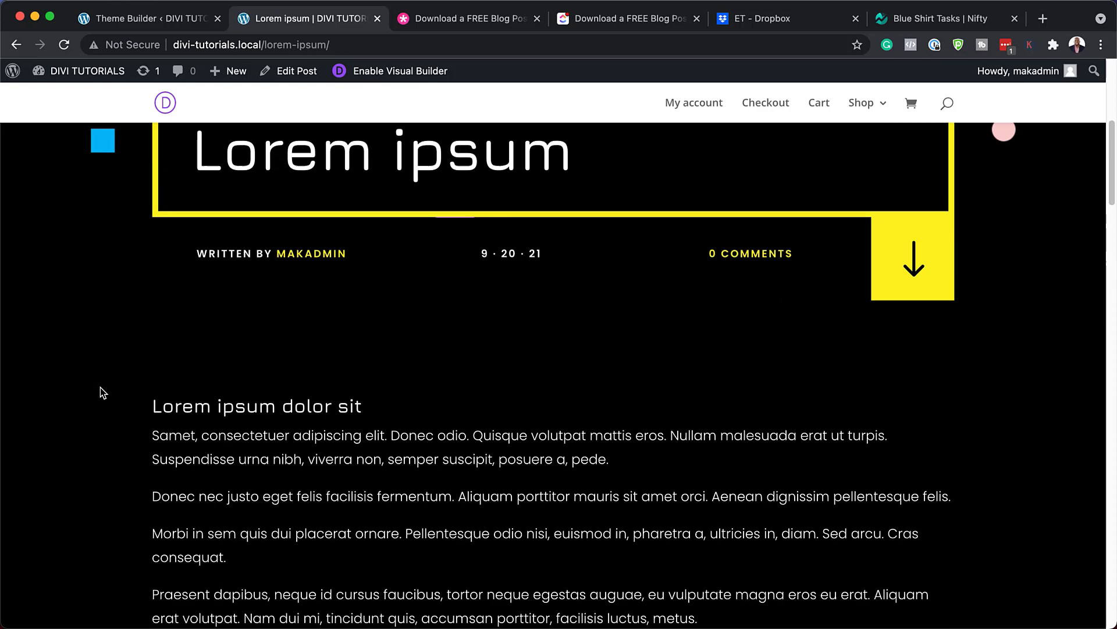
scroll(99, 387, "up", 3)
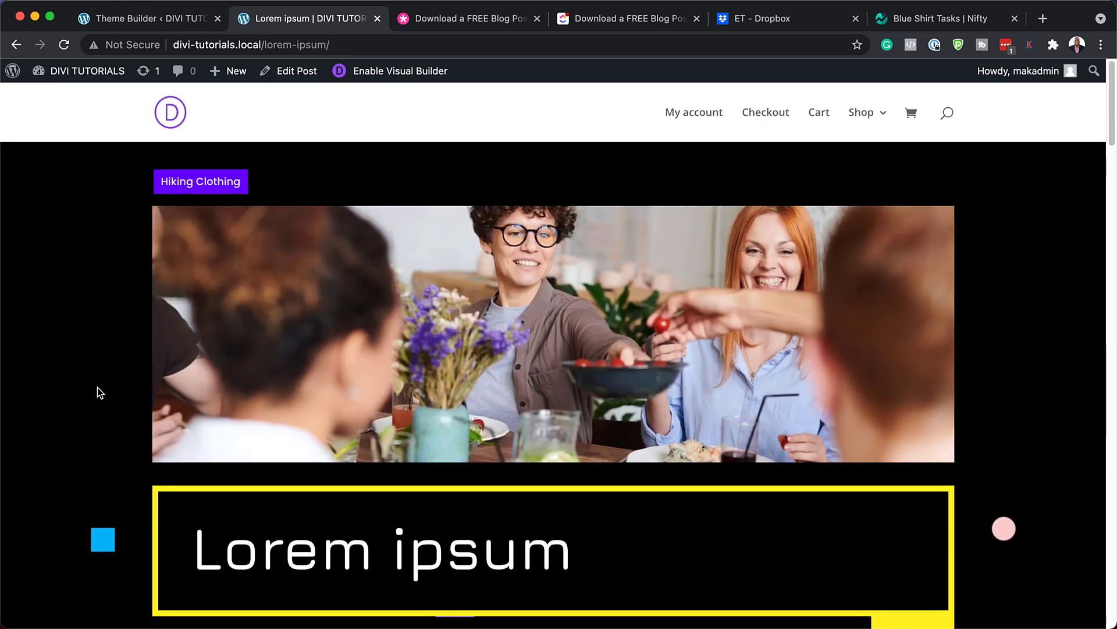
left_click(146, 20)
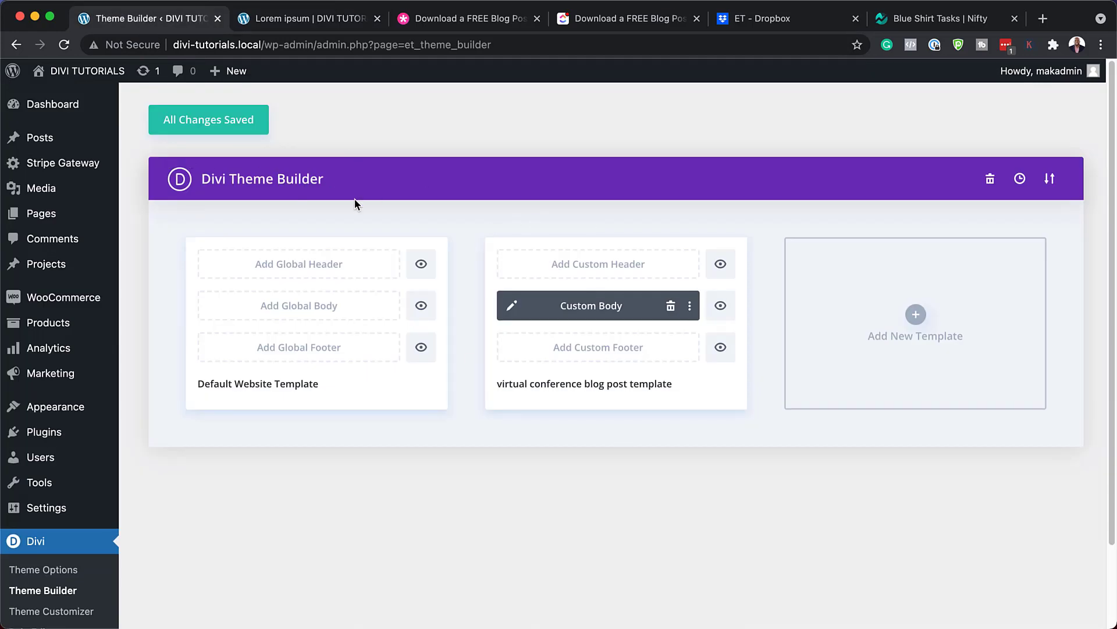
Open the Custom Body layout, preview navy, teal and brown section backgrounds, then discard them
left_click(513, 307)
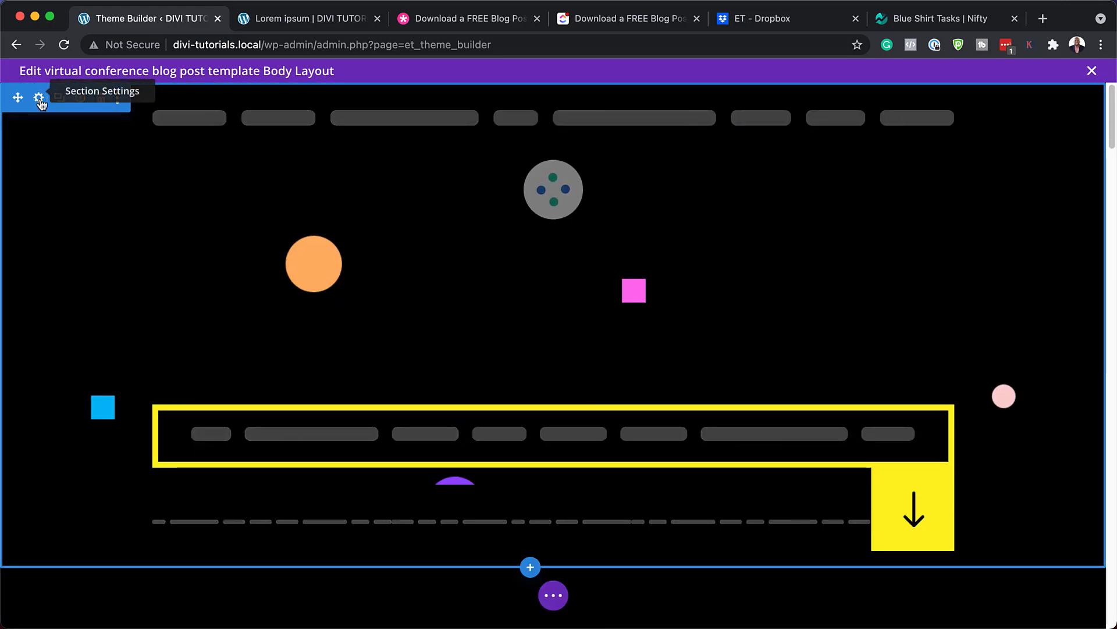
left_click(39, 98)
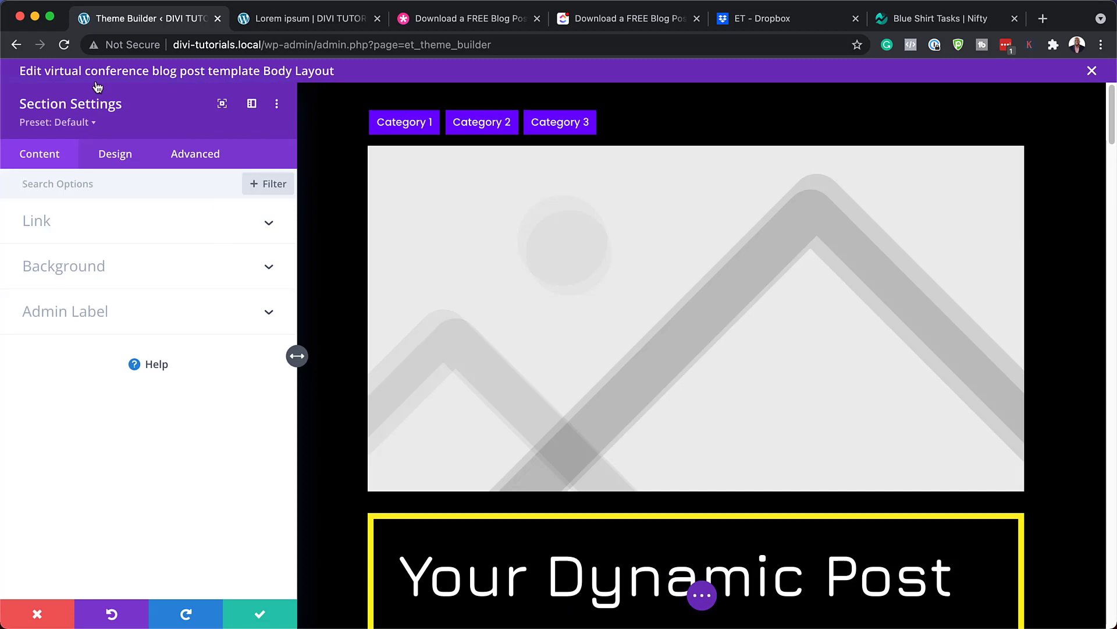
left_click(99, 265)
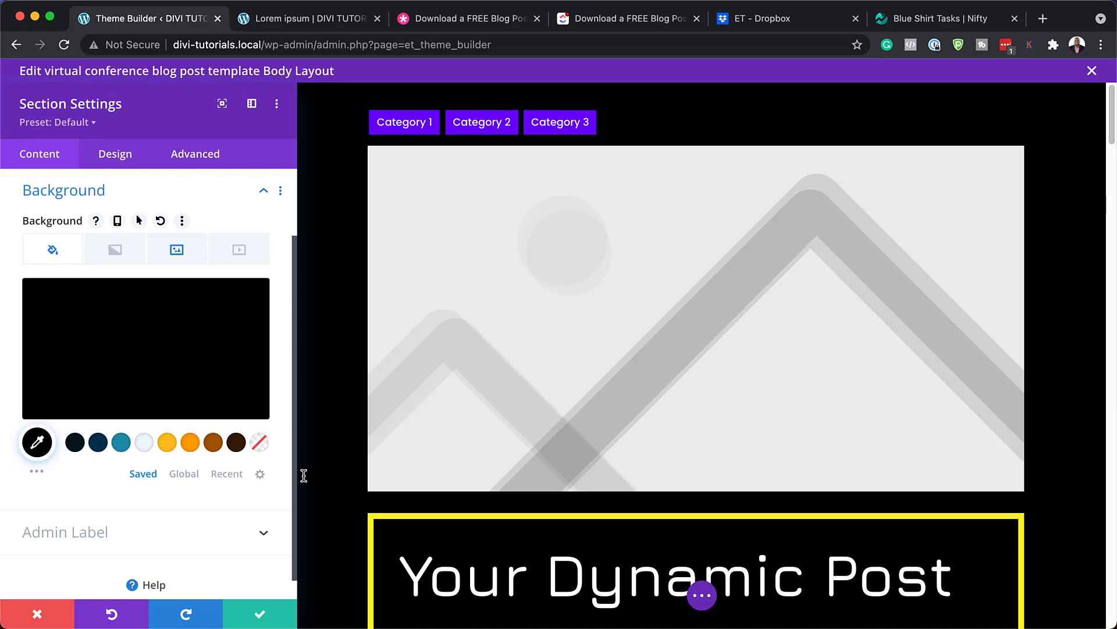
left_click(98, 442)
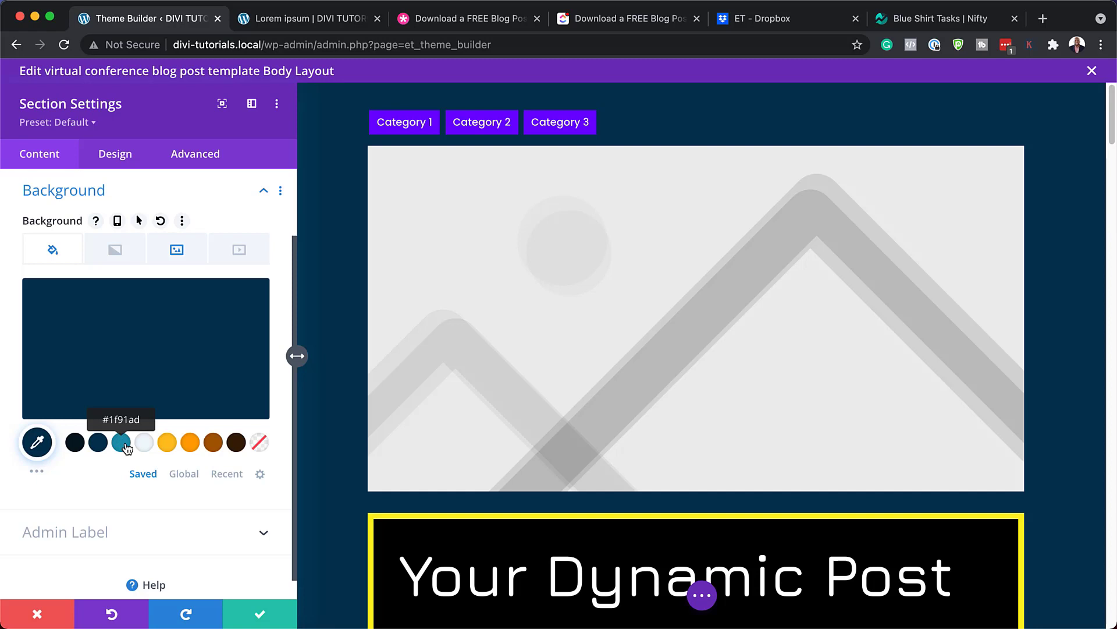
left_click(121, 442)
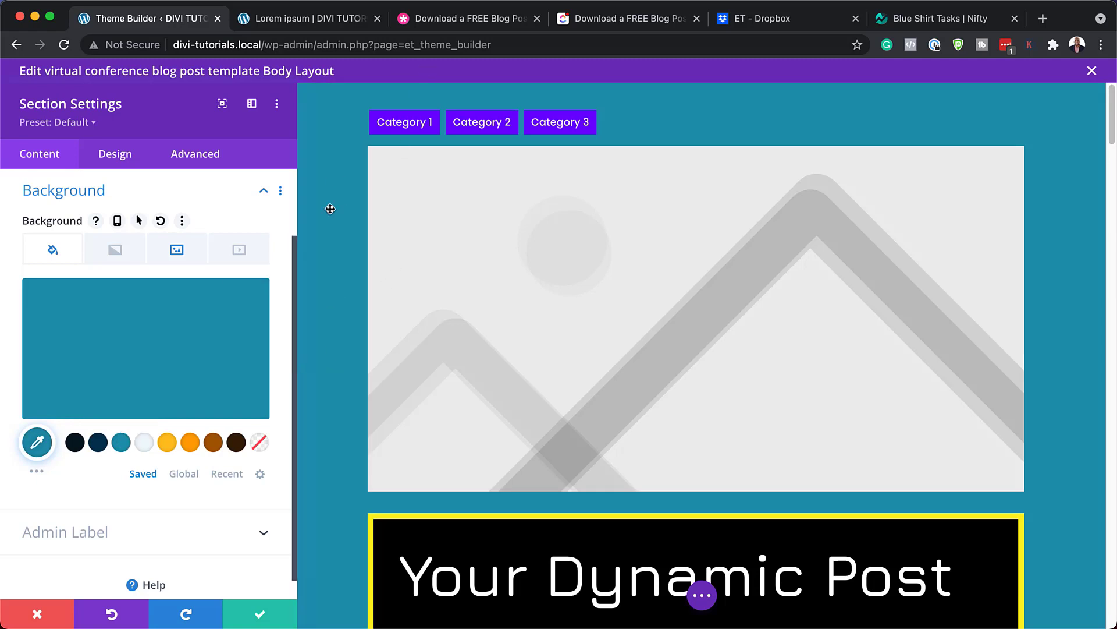
left_click(215, 445)
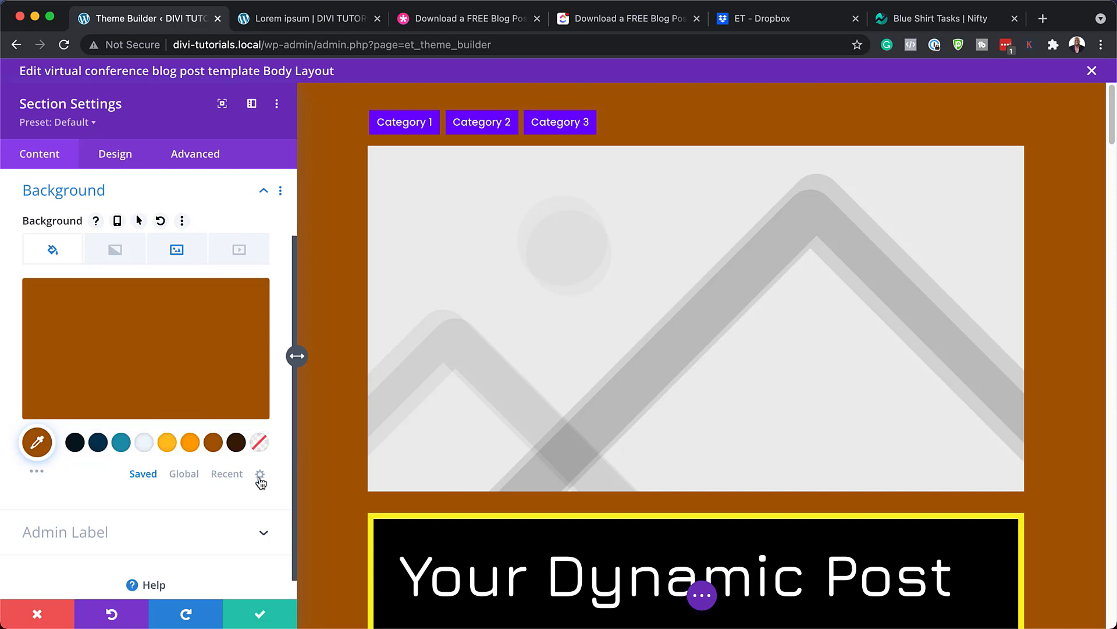
left_click(49, 614)
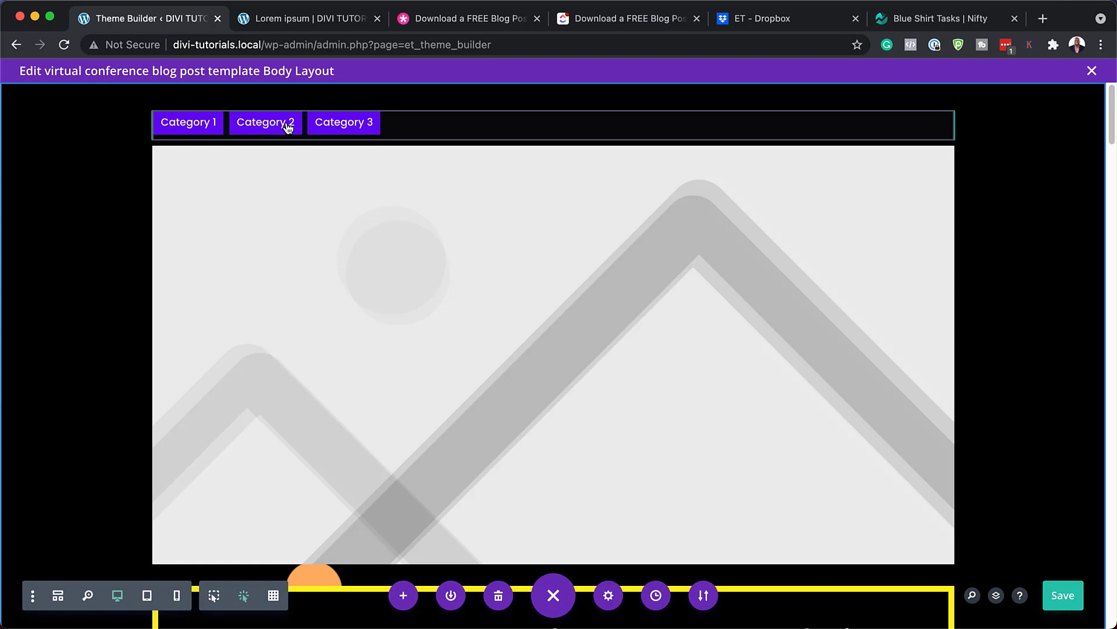
Open the Post Categories module's settings, compare with the live post, and show its Design options
mouse_move(463, 131)
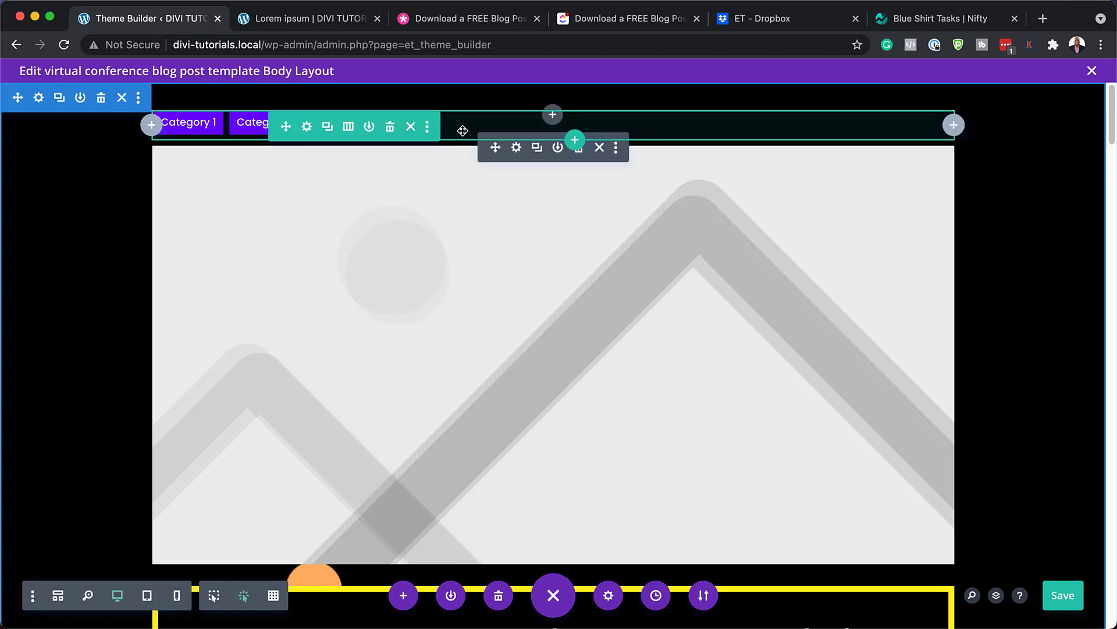
left_click(517, 149)
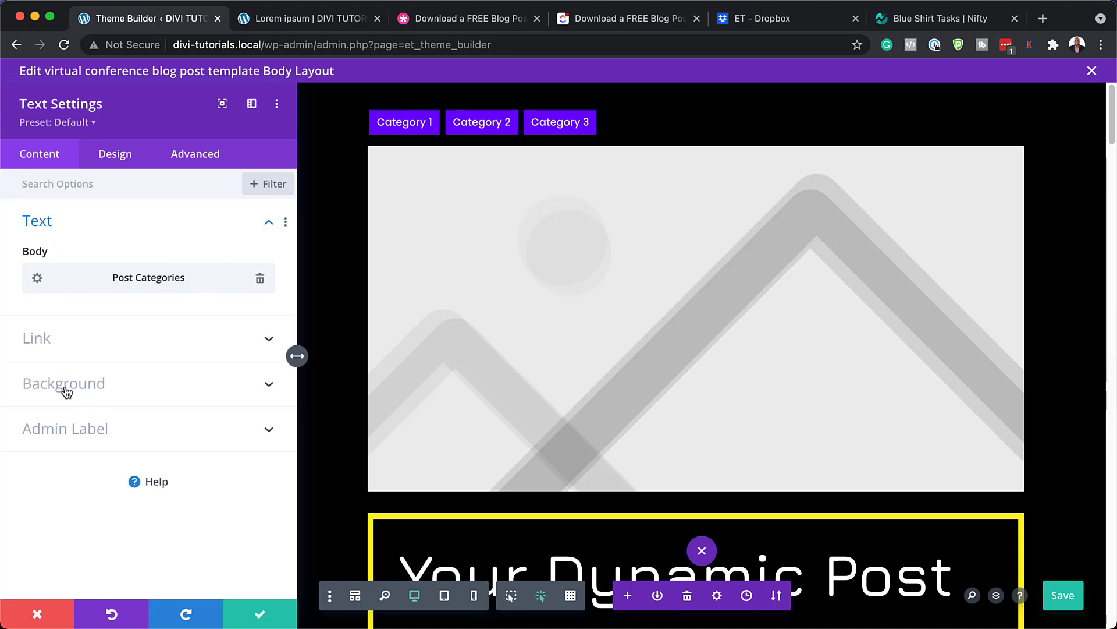
left_click(282, 19)
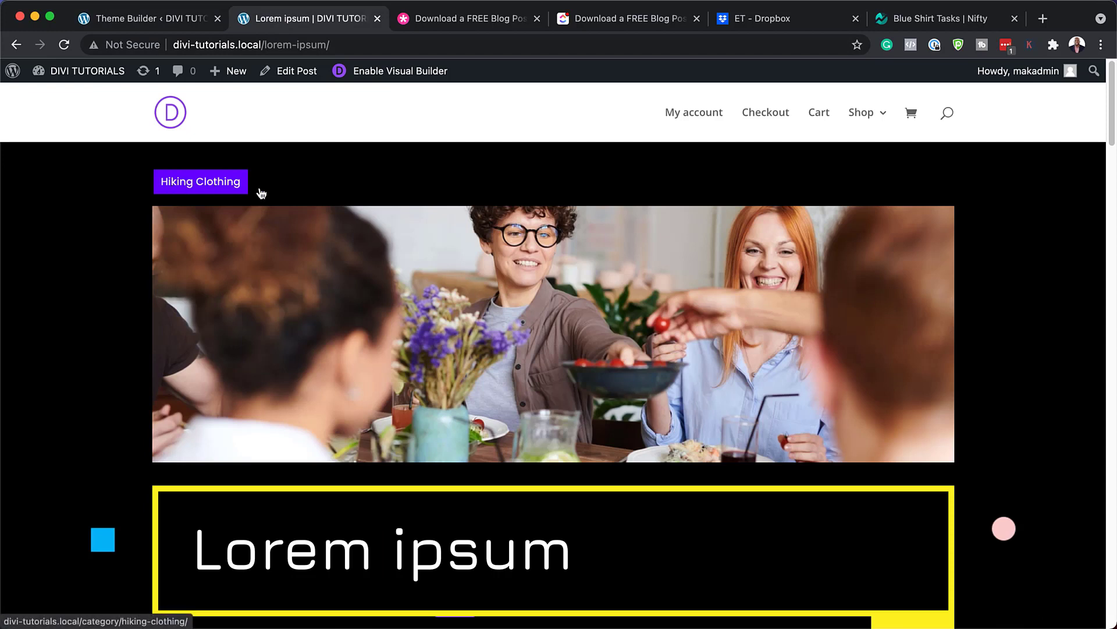
left_click(182, 22)
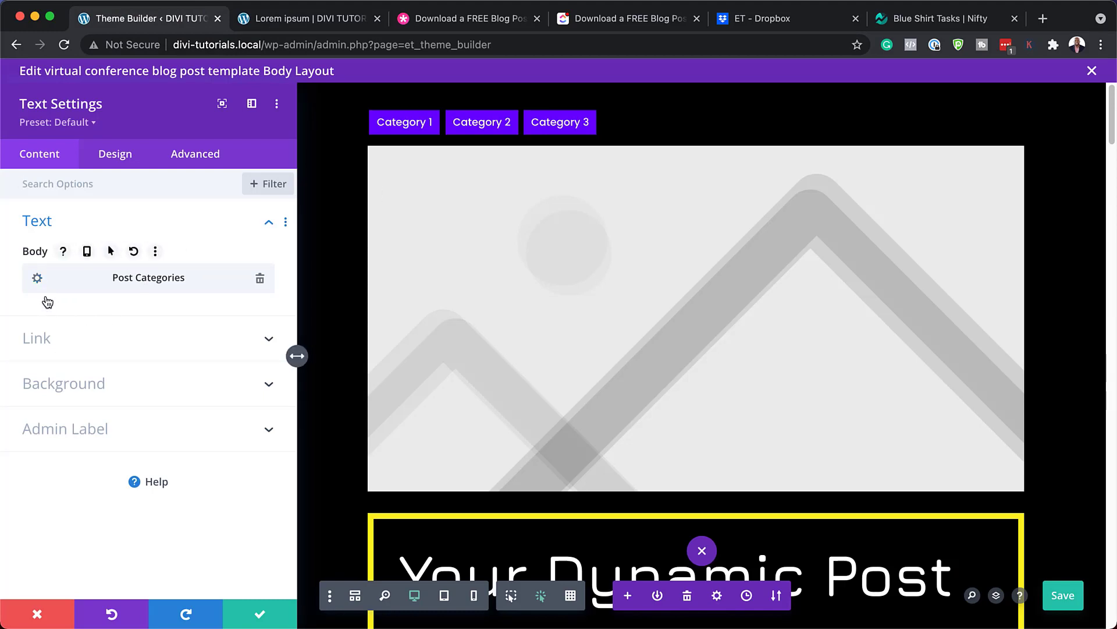
left_click(122, 157)
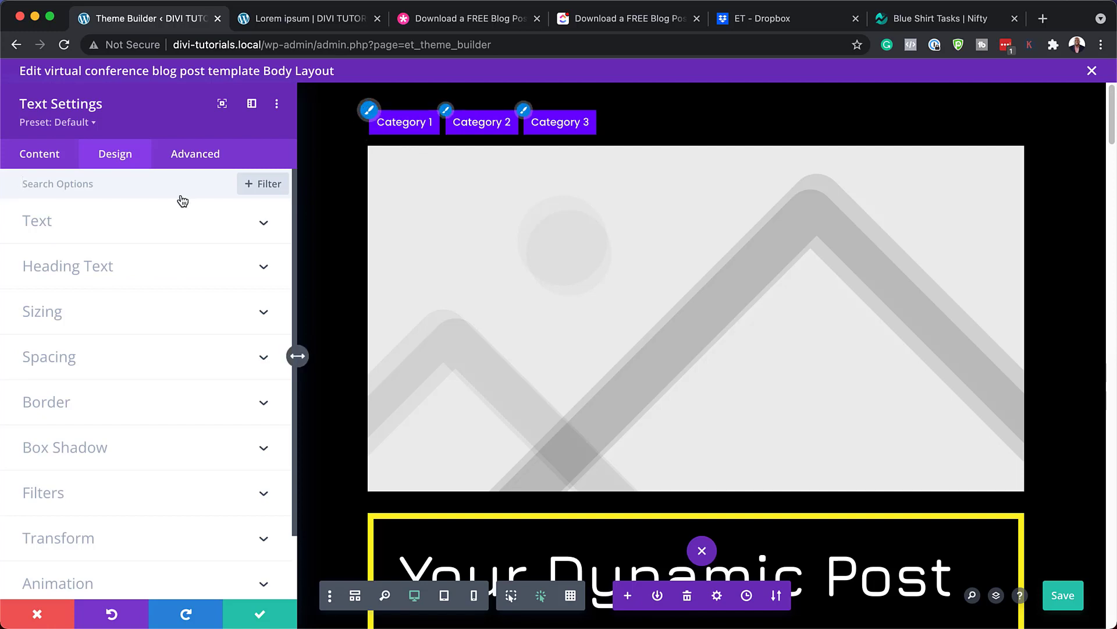
Trial uppercase, yellow text and centered alignment on the categories, then discard all changes
left_click(136, 231)
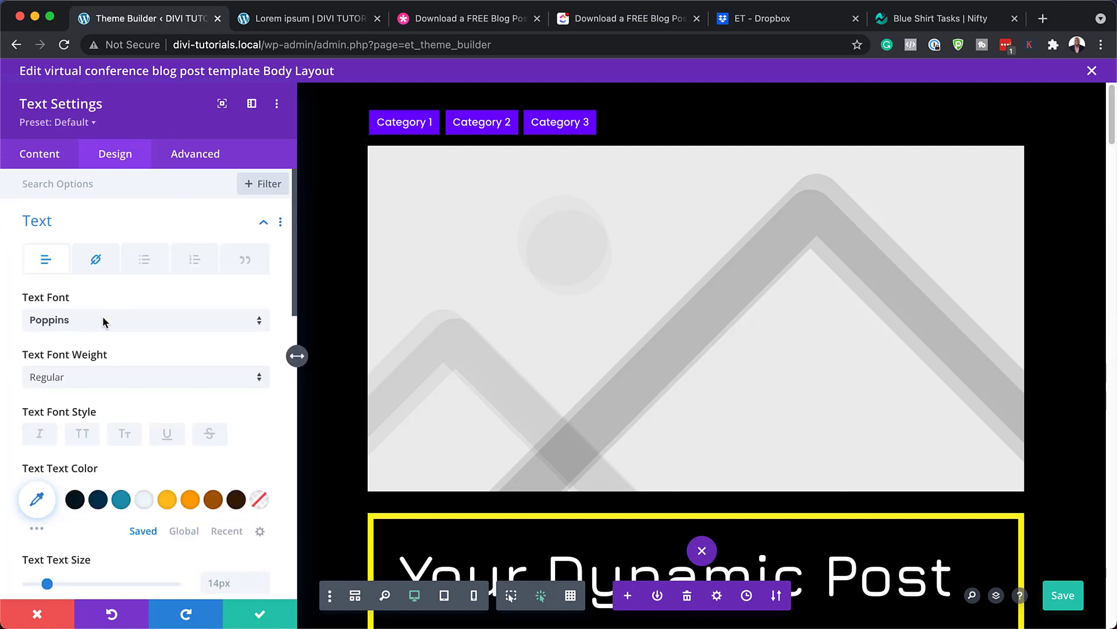
left_click(82, 438)
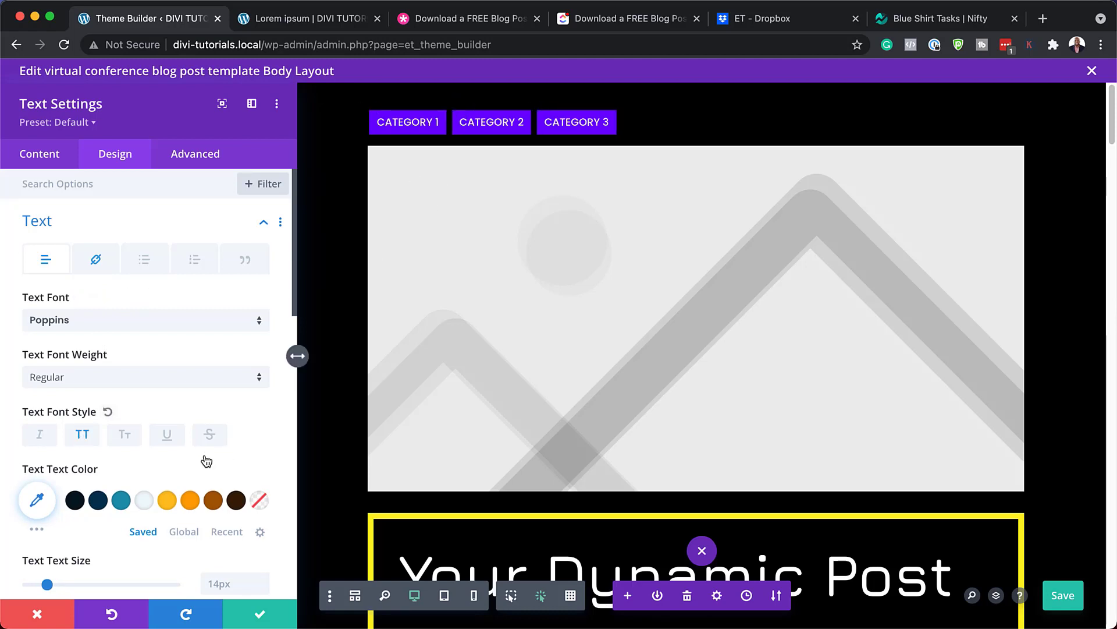
scroll(166, 412, "down", 3)
left_click(168, 424)
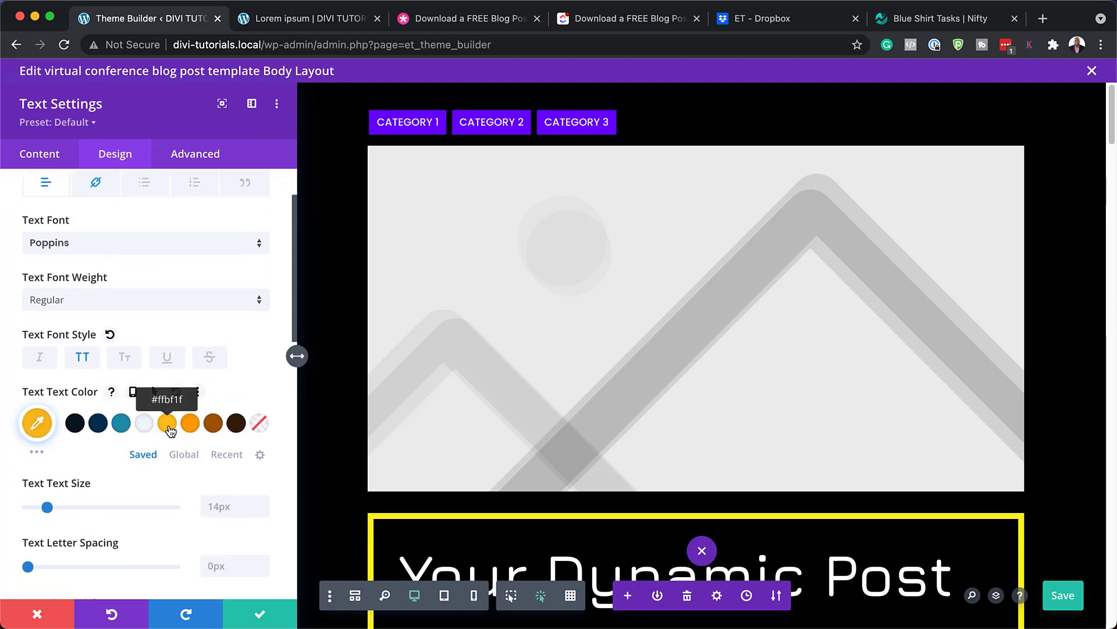
scroll(168, 424, "down", 8)
scroll(197, 445, "down", 8)
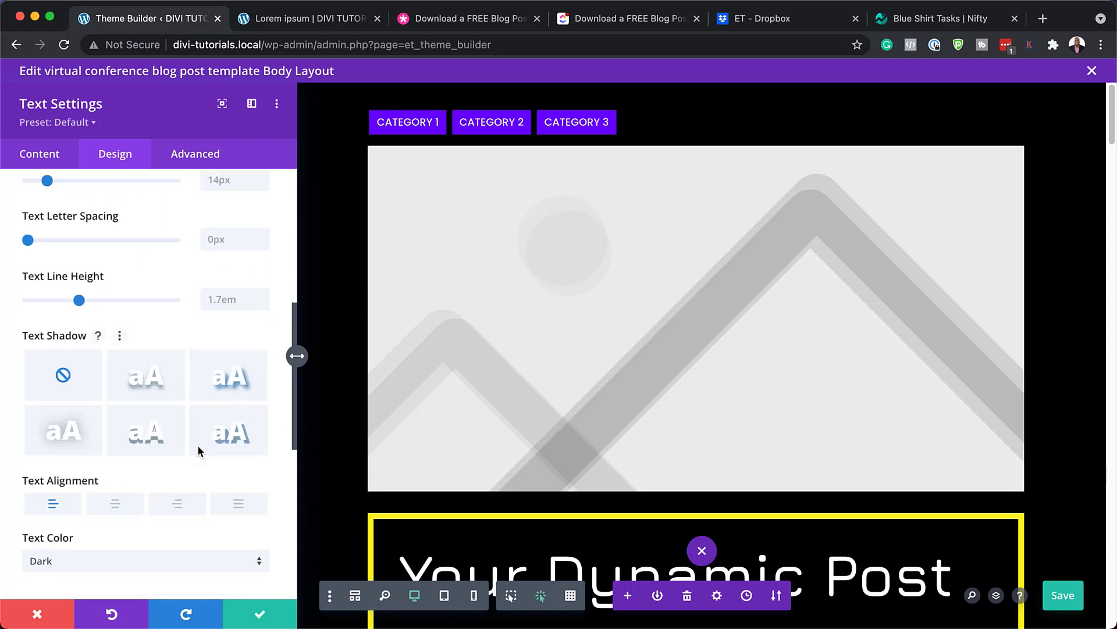
left_click(121, 402)
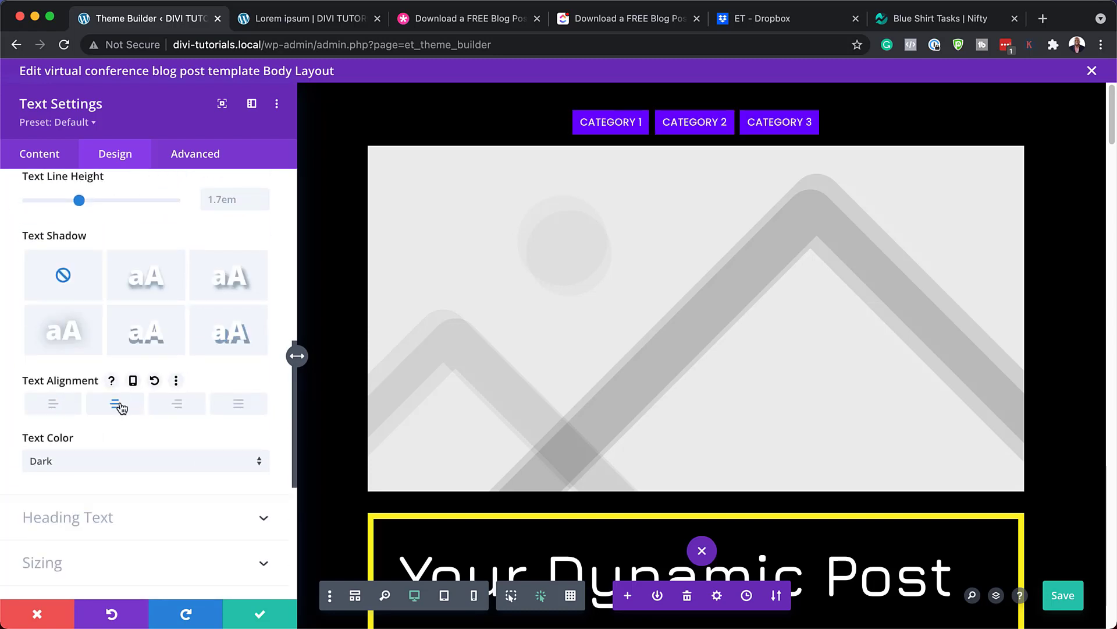
left_click(47, 407)
scroll(225, 255, "down", 10)
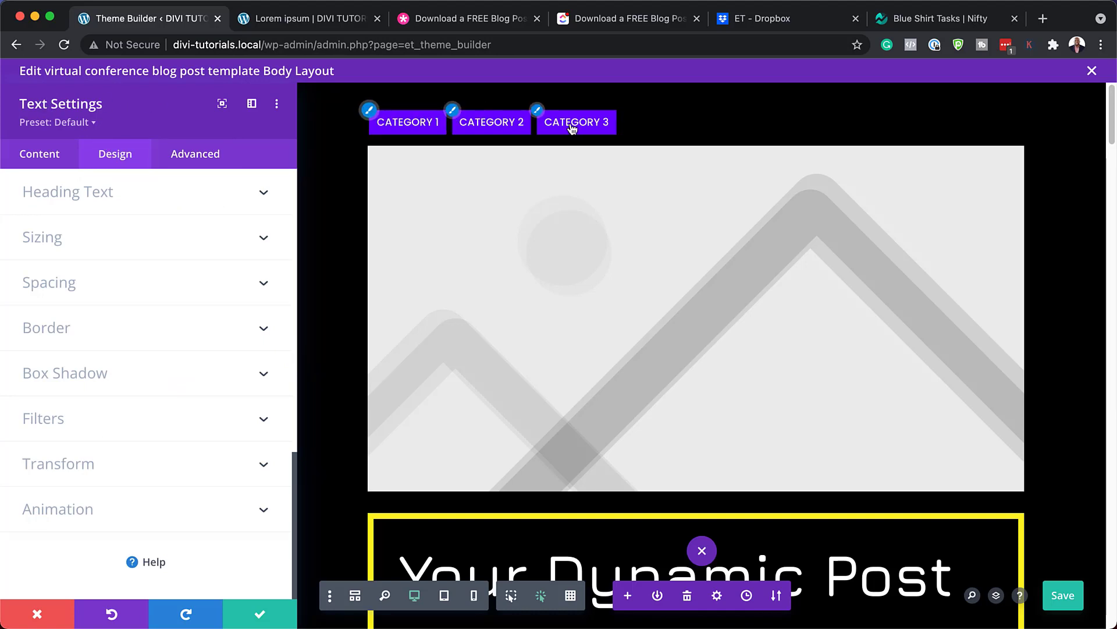
left_click(51, 616)
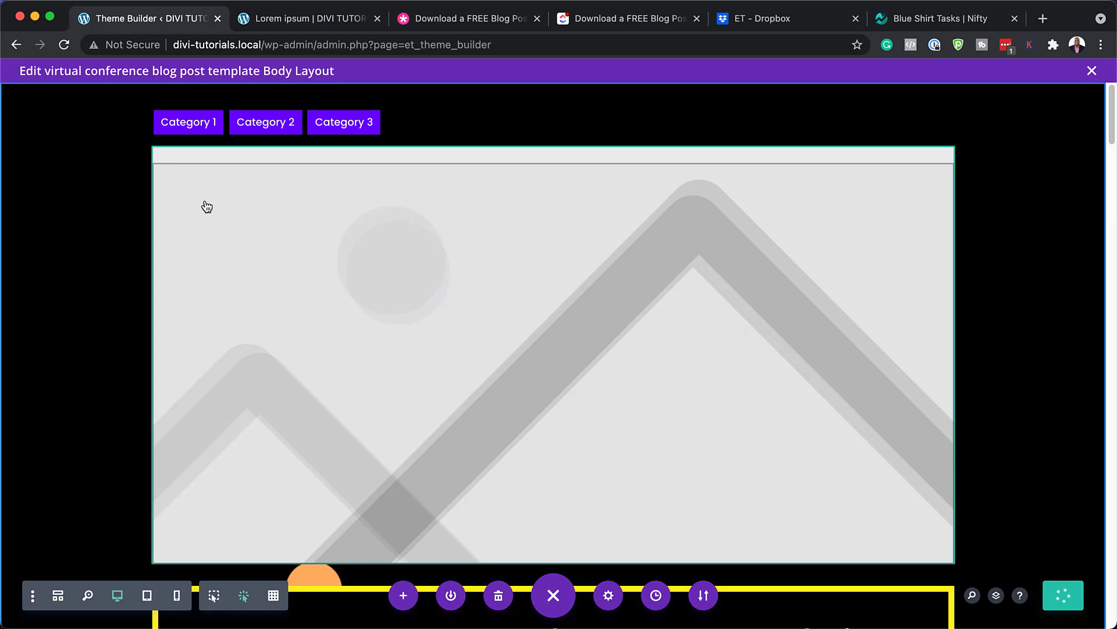
left_click(283, 20)
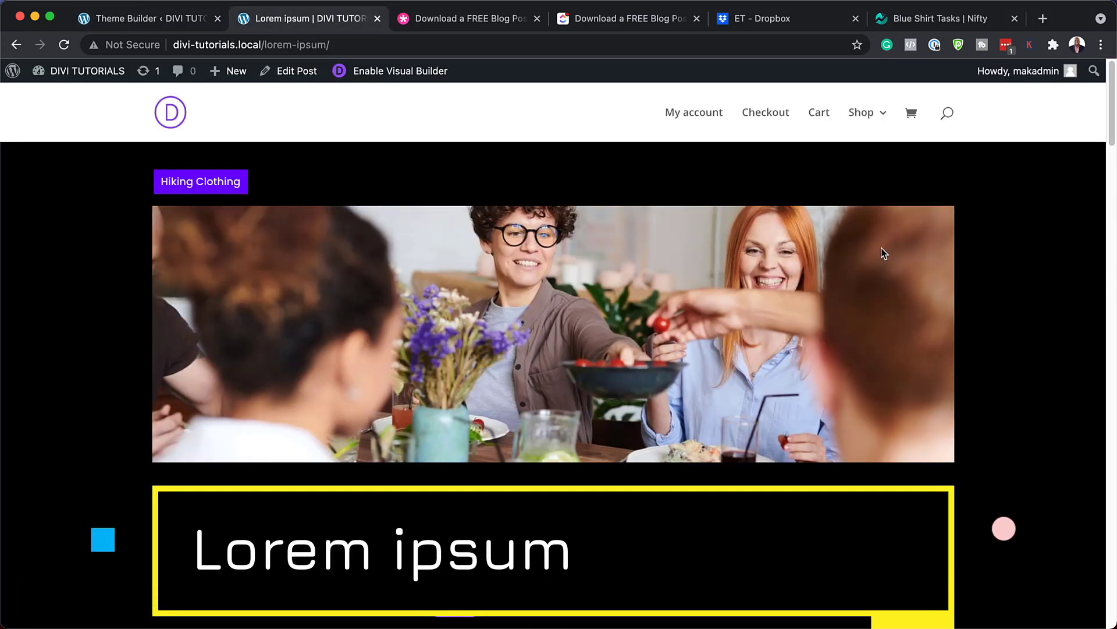
left_click(180, 22)
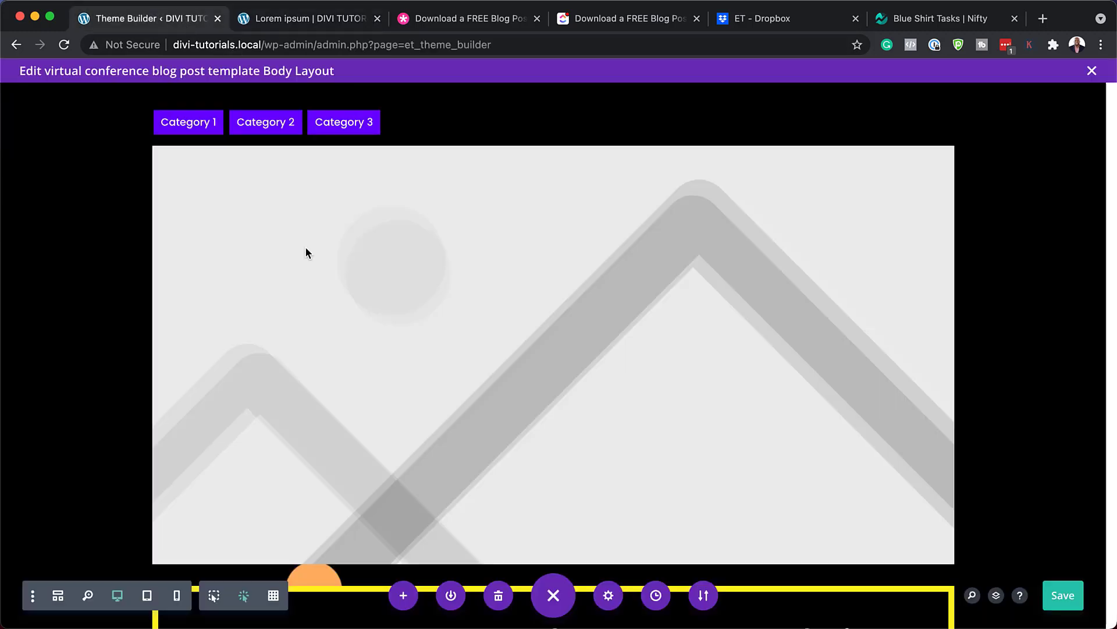
mouse_move(459, 252)
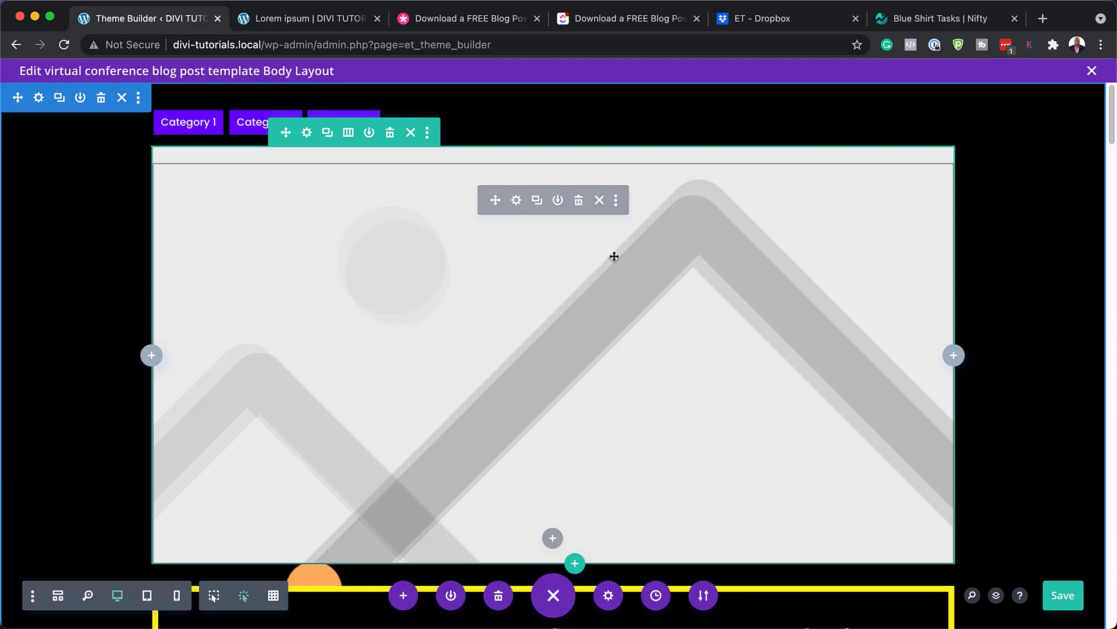
scroll(266, 462, "down", 5)
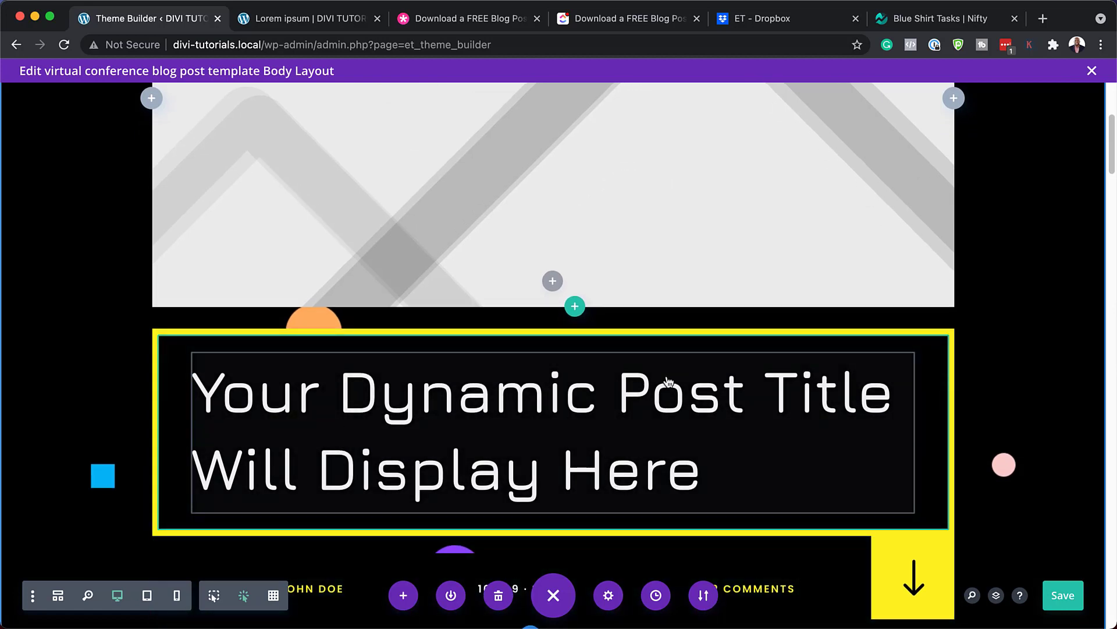
scroll(651, 429, "down", 3)
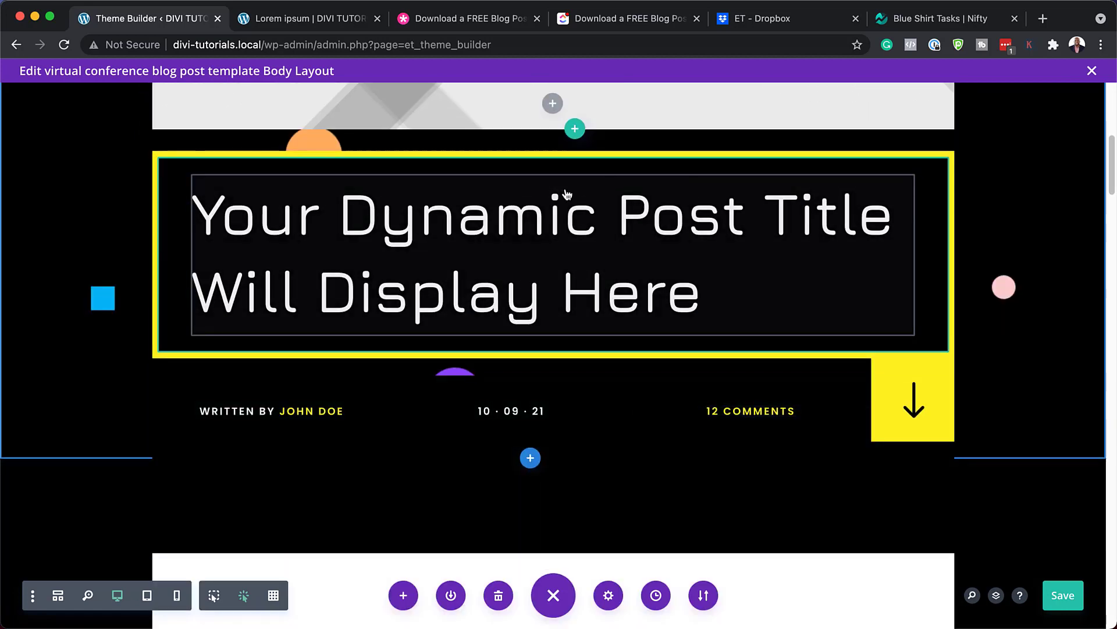
mouse_move(477, 205)
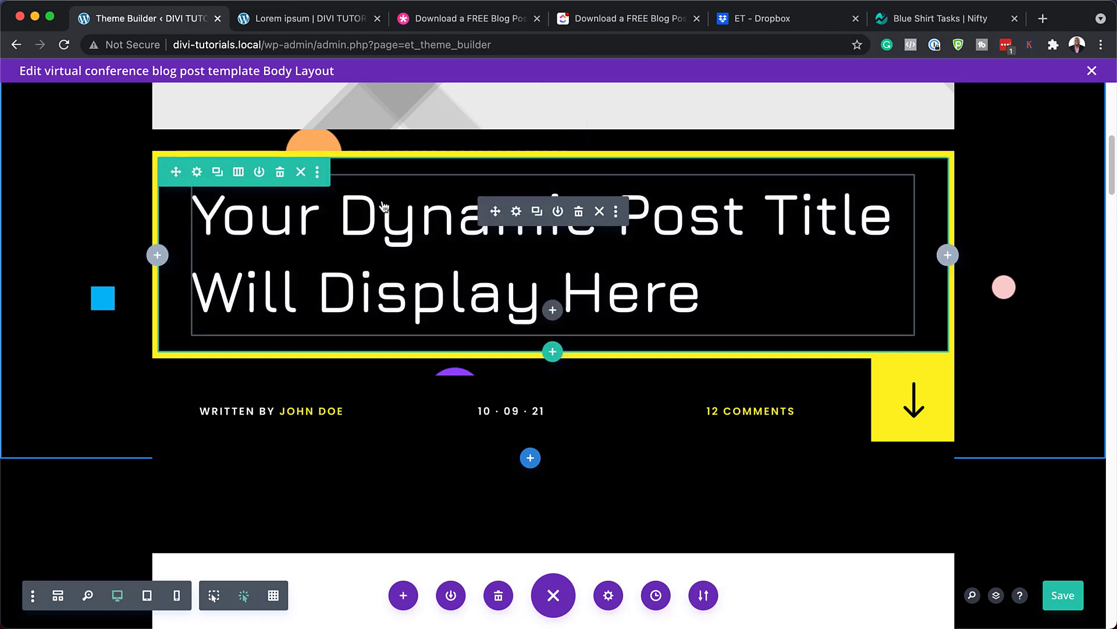
Try the Poppins heading font on the post title and compare with the live post
left_click(516, 212)
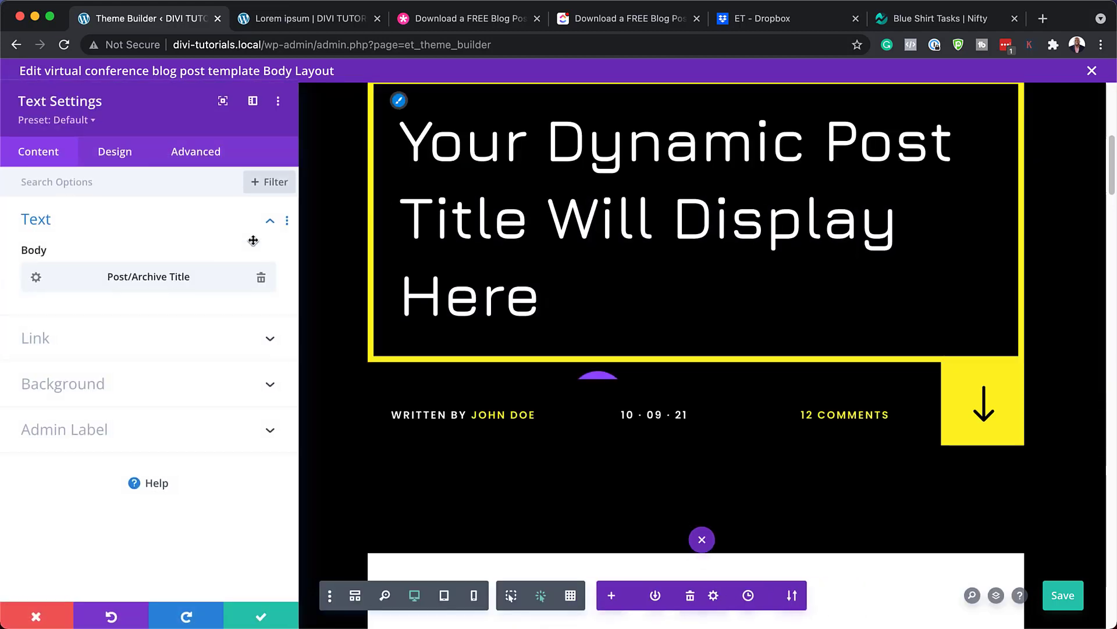
mouse_move(405, 106)
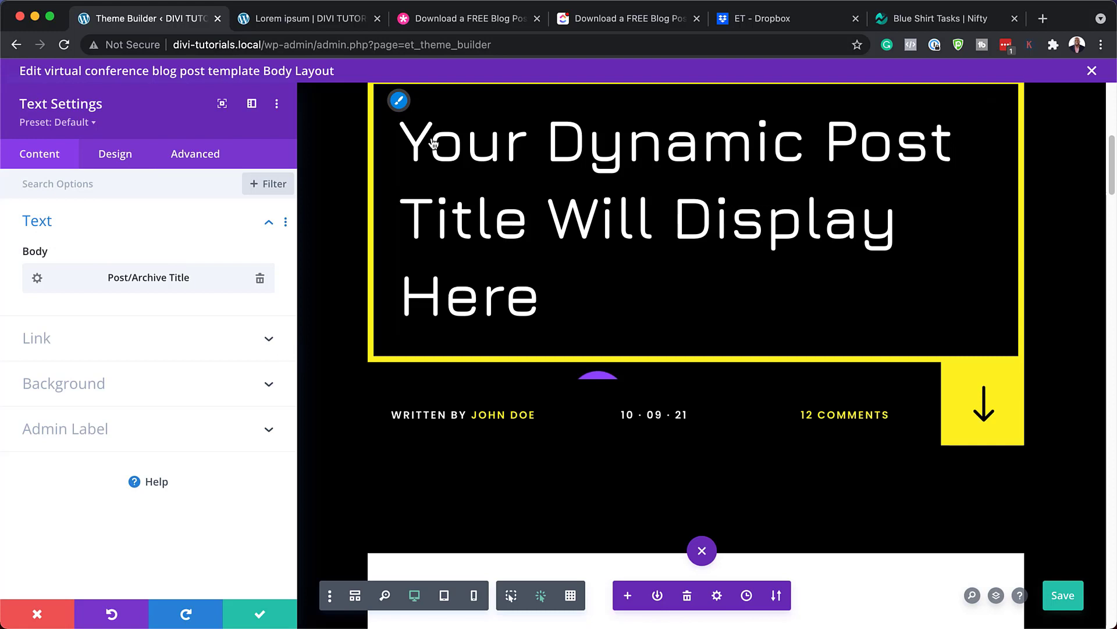
left_click(115, 153)
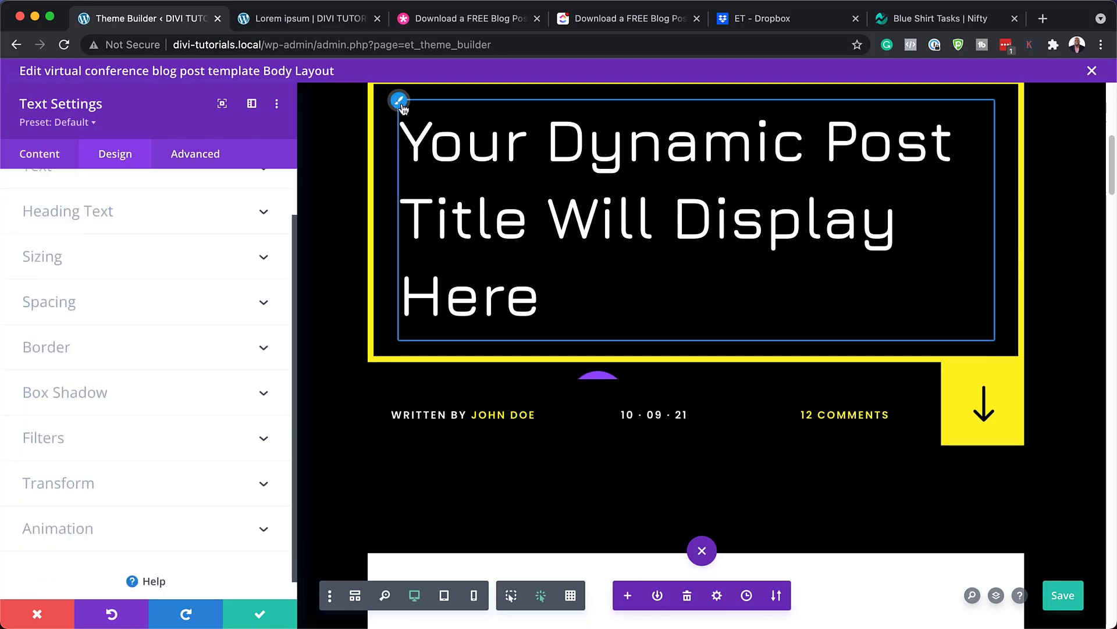
left_click(199, 187)
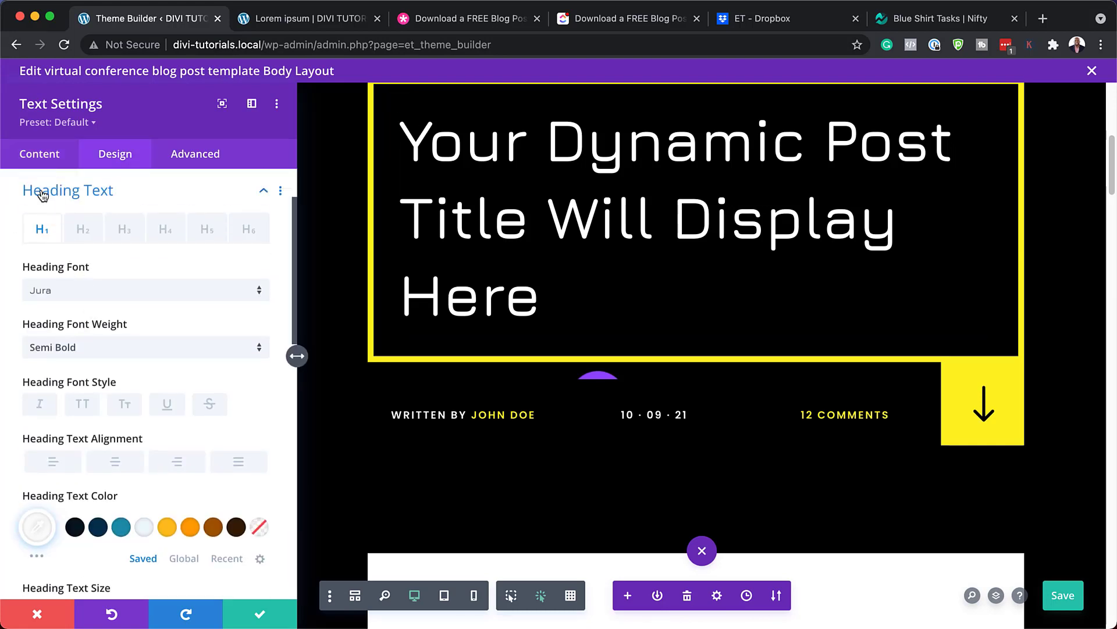
left_click(127, 291)
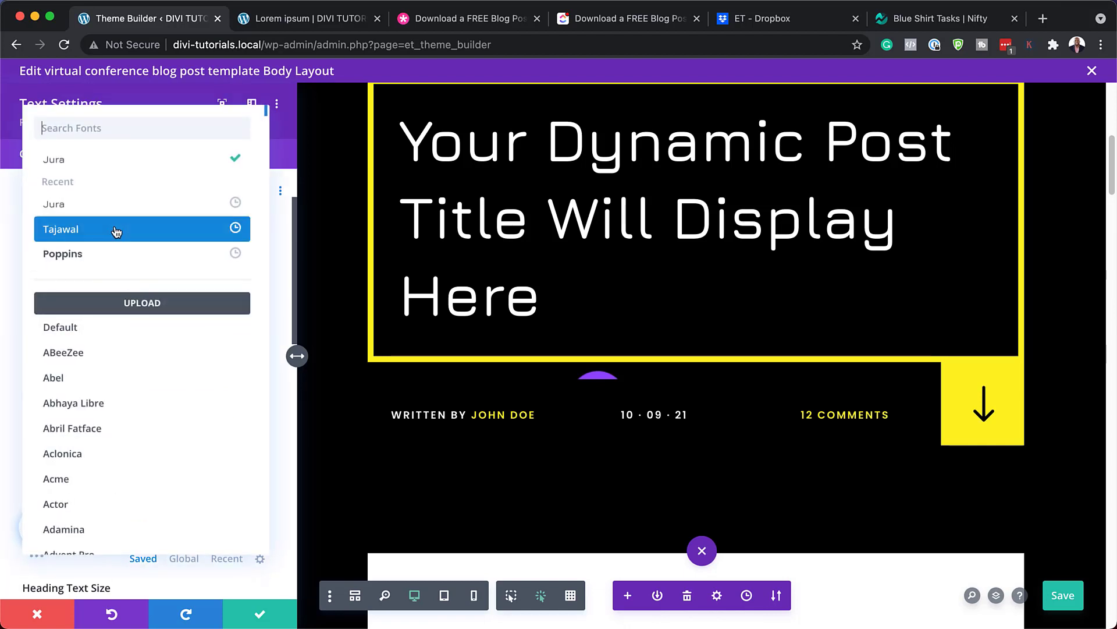
left_click(105, 260)
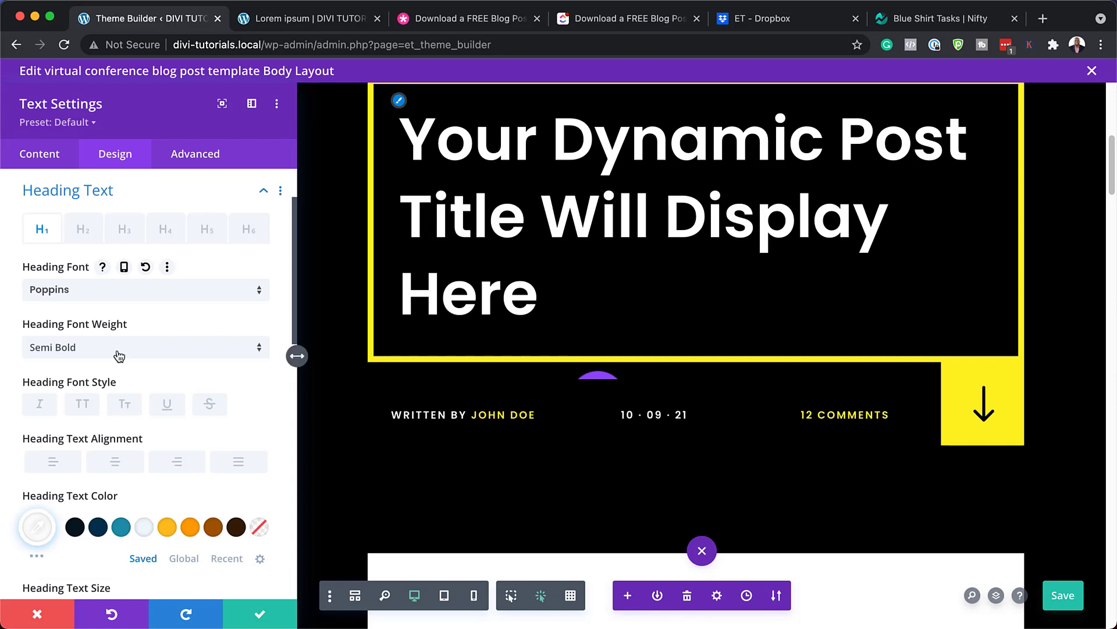
left_click(310, 23)
scroll(387, 574, "down", 4)
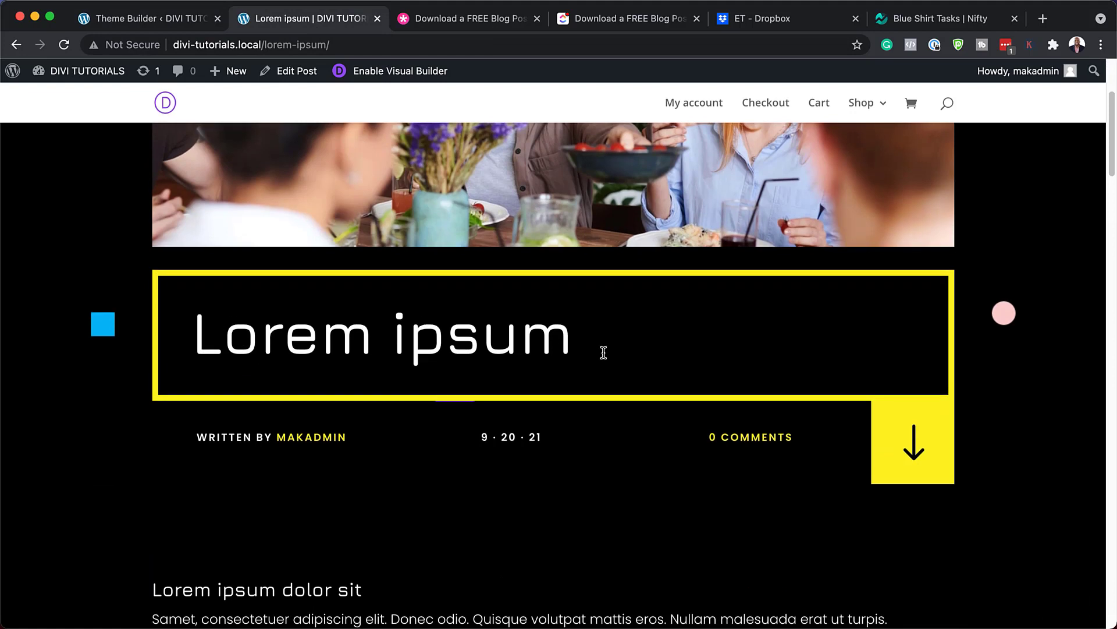
left_click(170, 23)
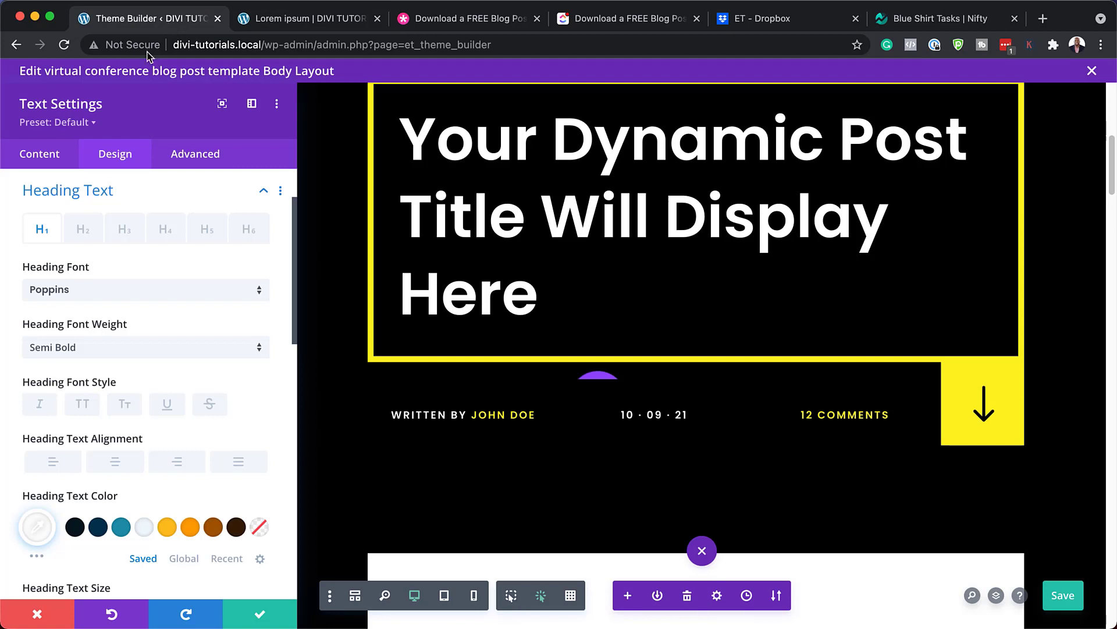
Try orange, then #ffbf1f heading colours on the title, and discard the changes
left_click(191, 530)
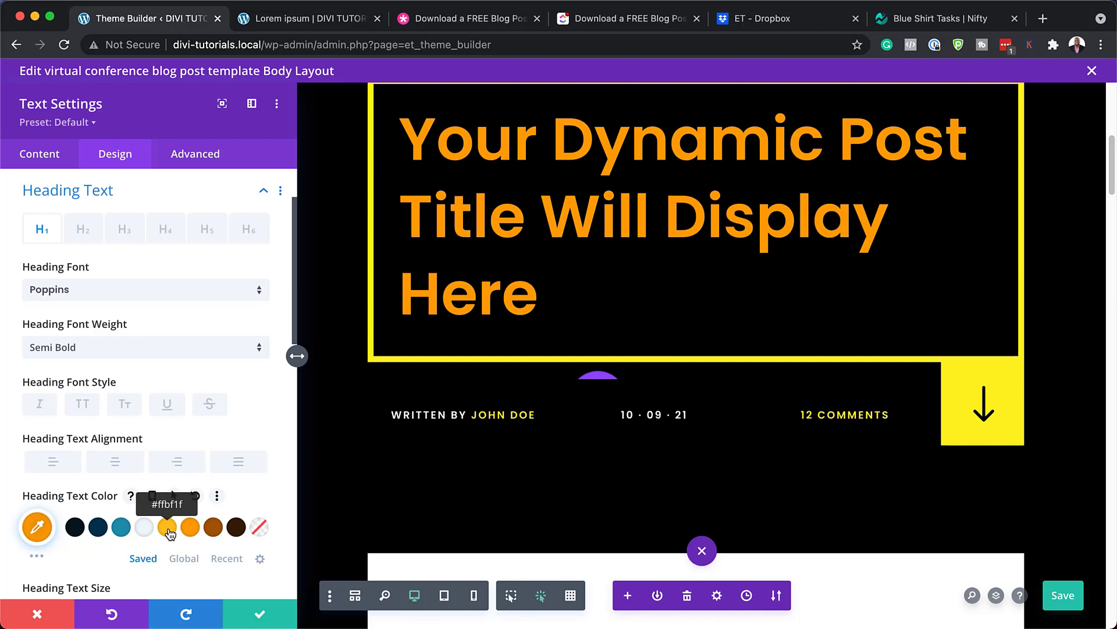
left_click(167, 528)
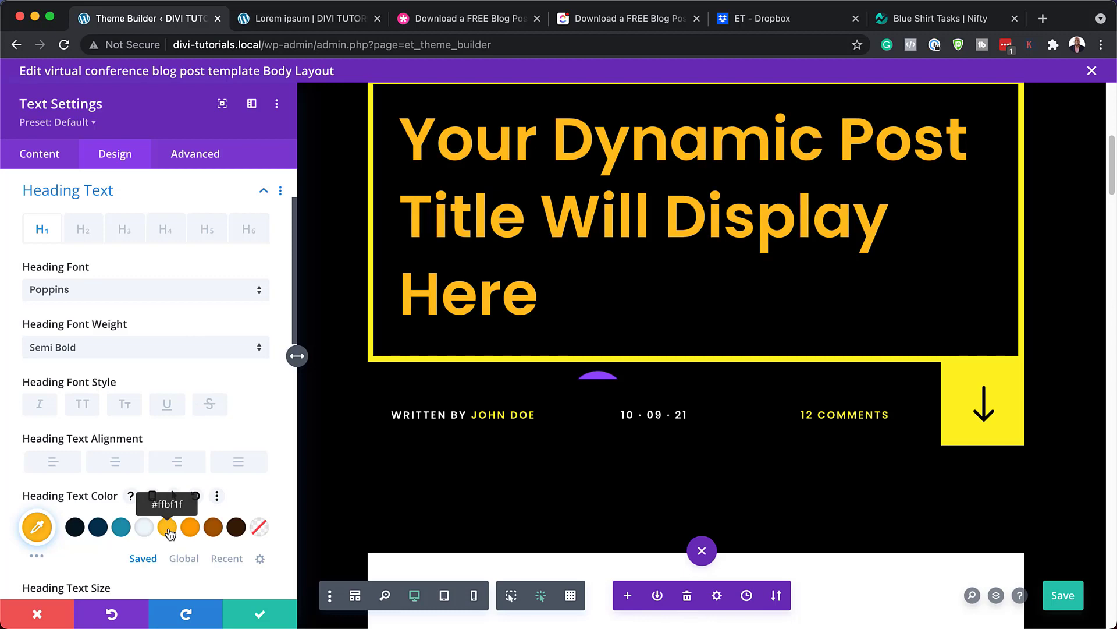
left_click(40, 614)
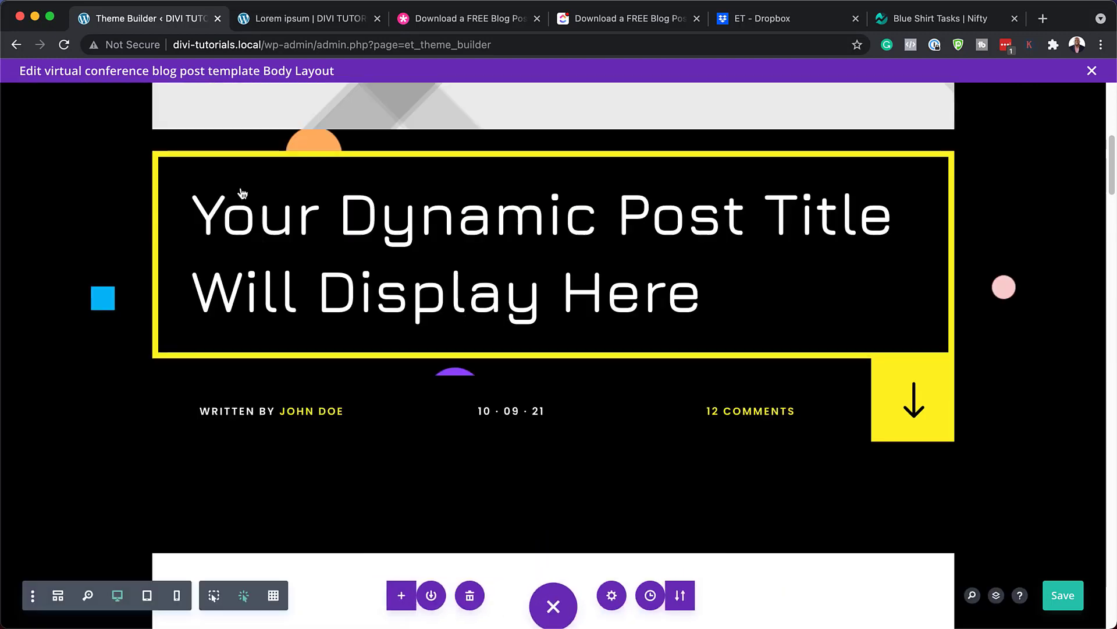
scroll(96, 273, "up", 4)
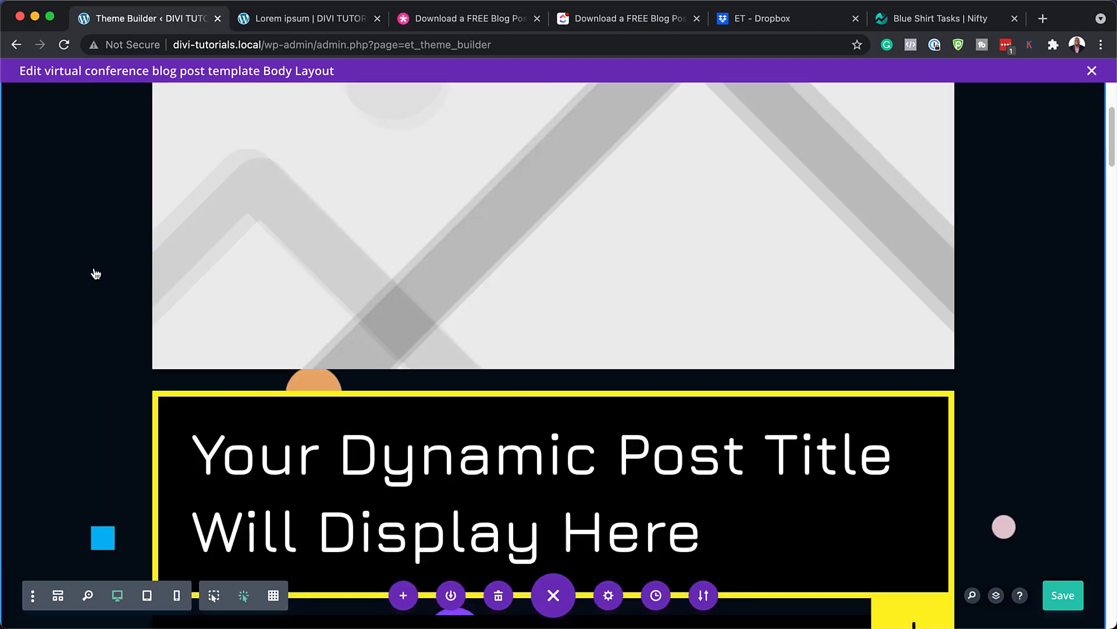
scroll(115, 279, "down", 5)
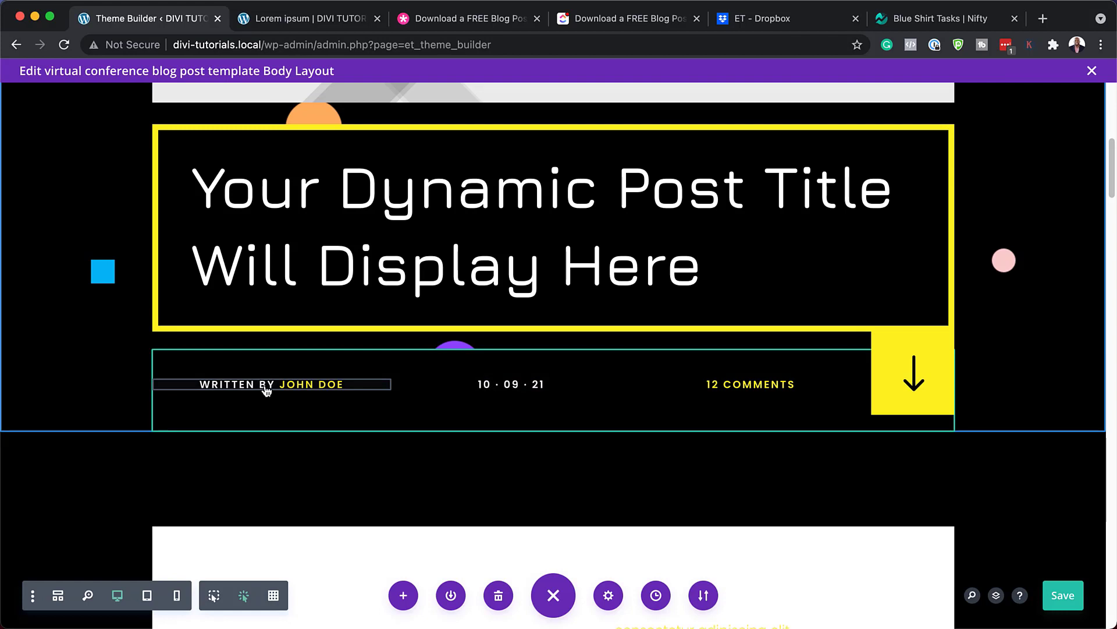
mouse_move(266, 390)
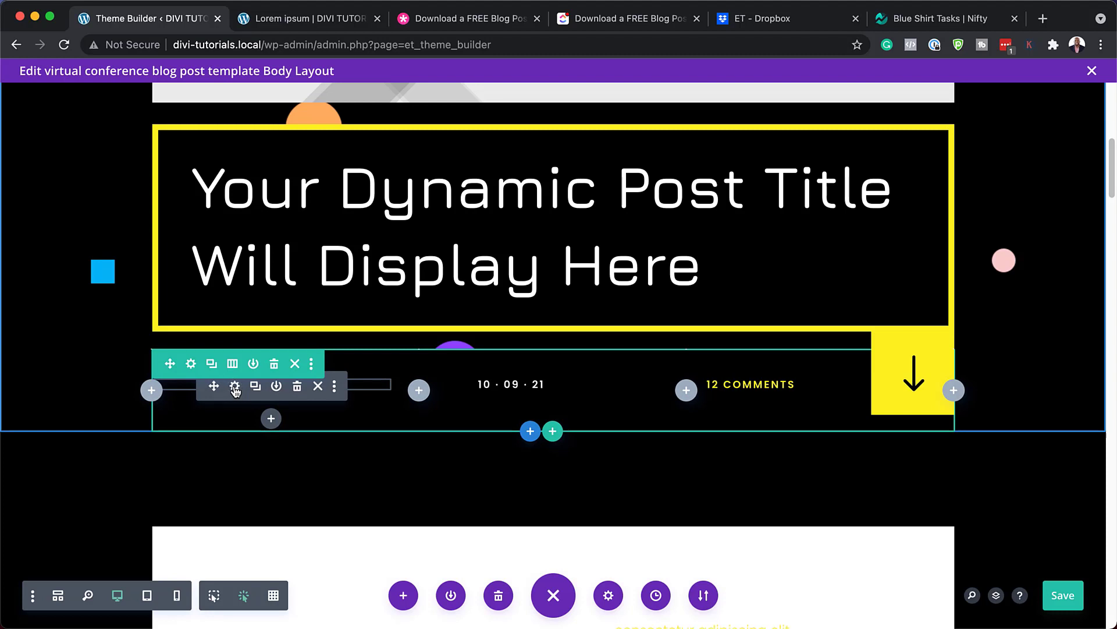
left_click(235, 388)
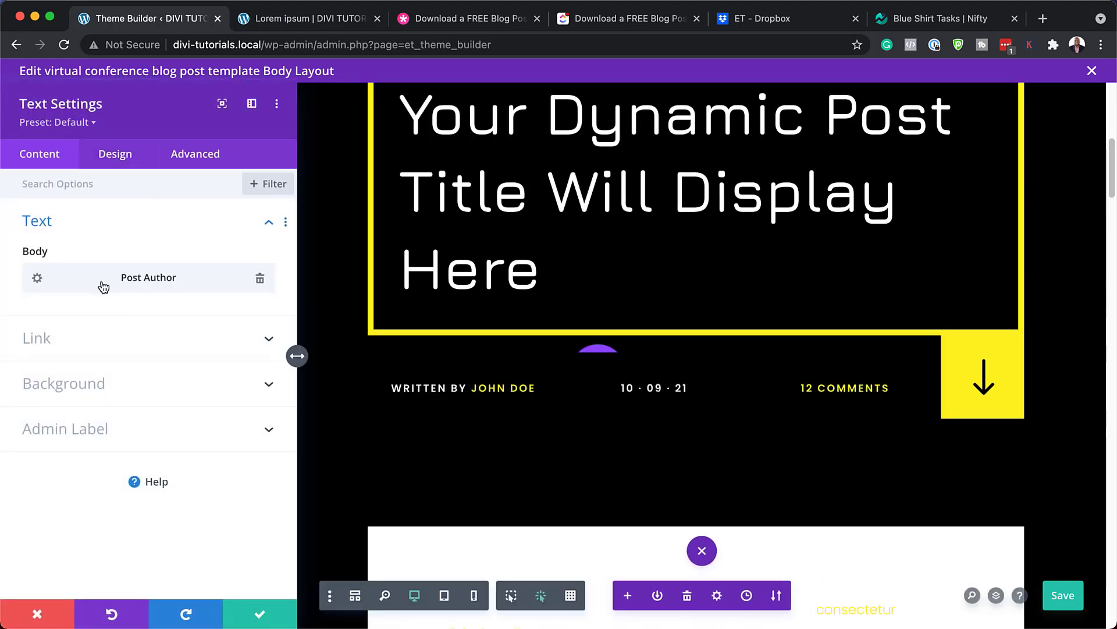
left_click(115, 156)
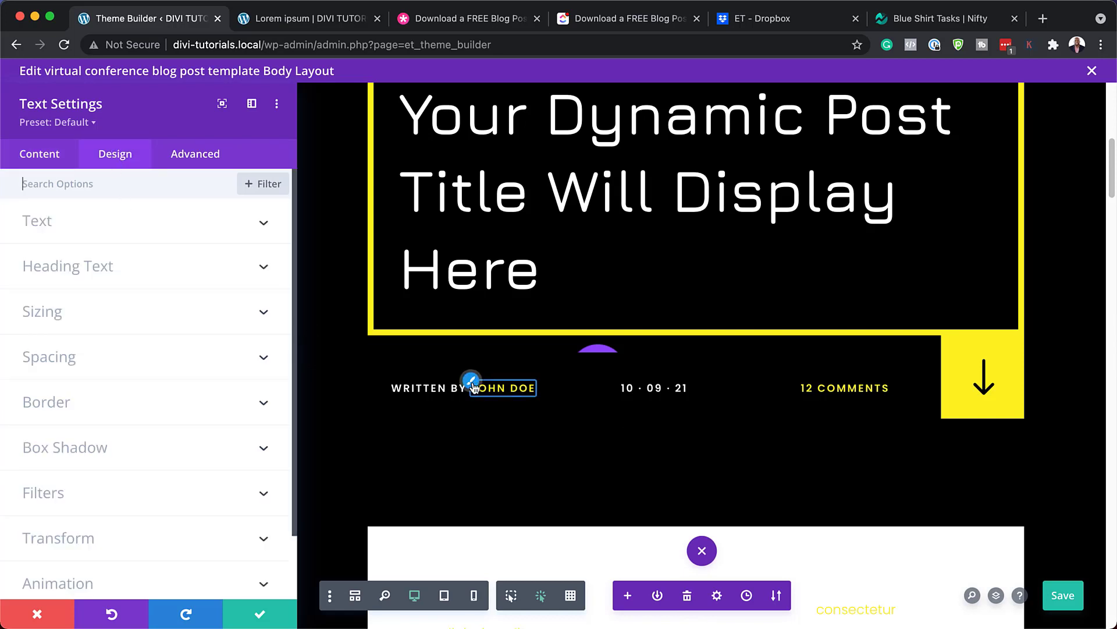
left_click(472, 383)
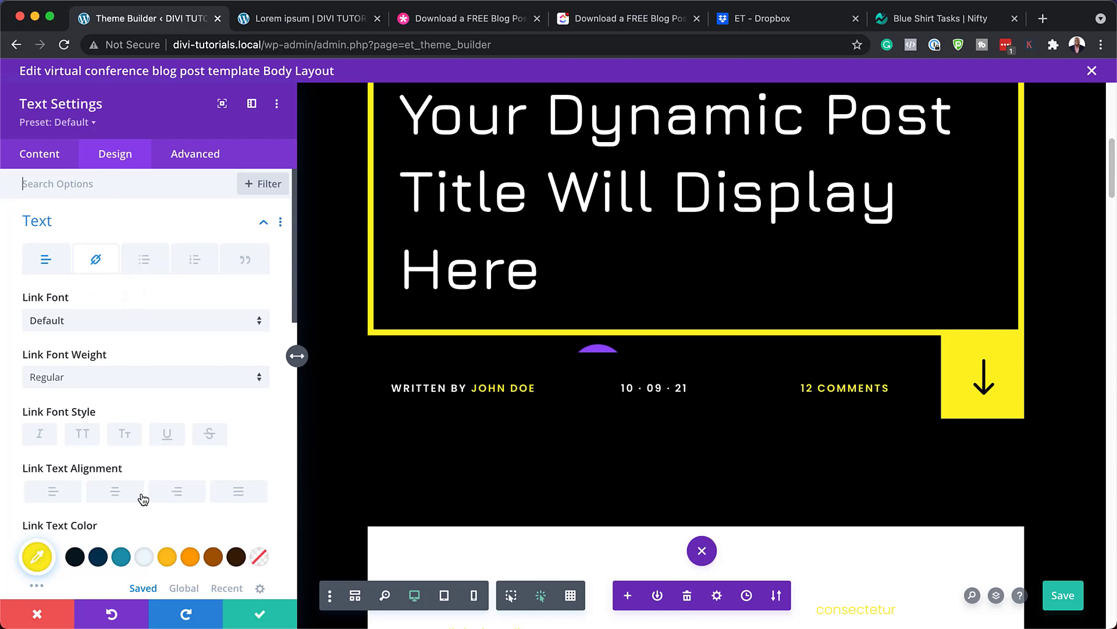
scroll(143, 498, "down", 2)
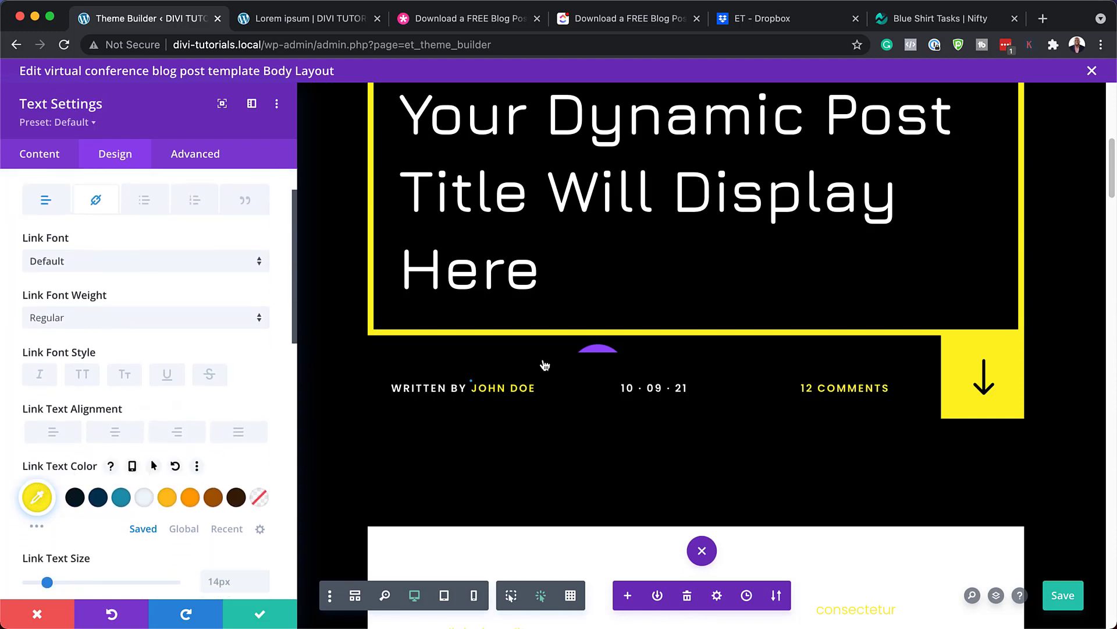
left_click(122, 498)
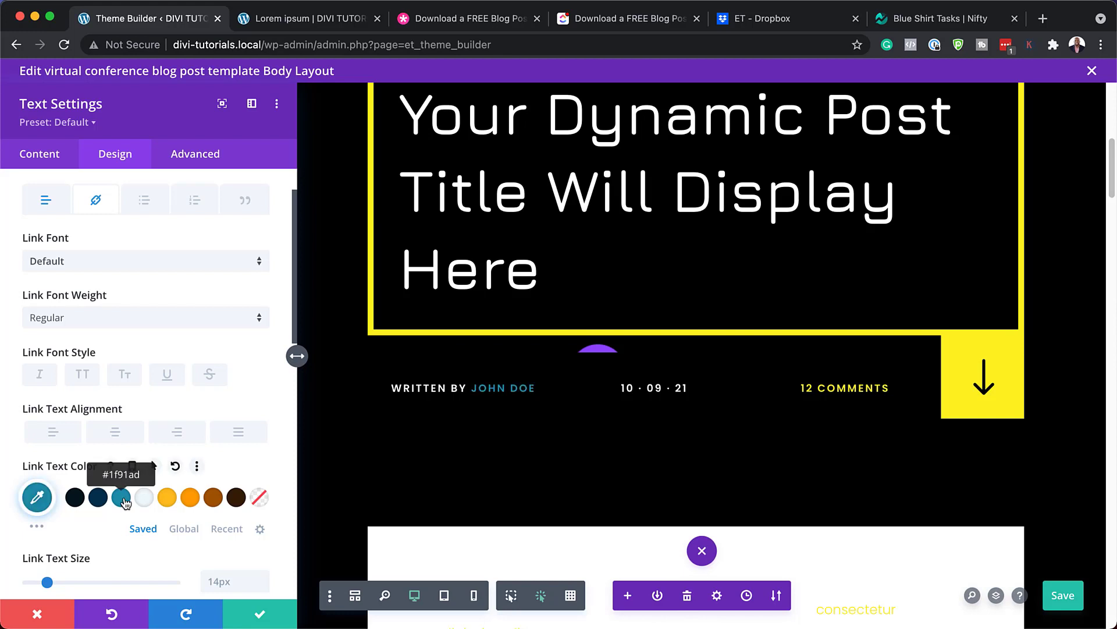
left_click(170, 498)
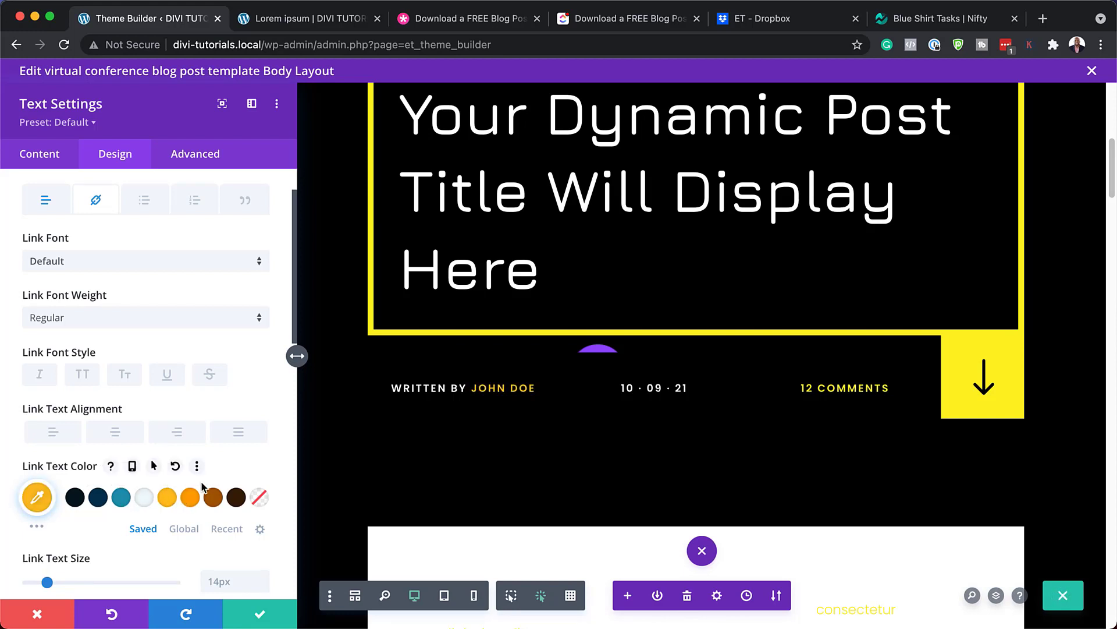
scroll(203, 486, "down", 10)
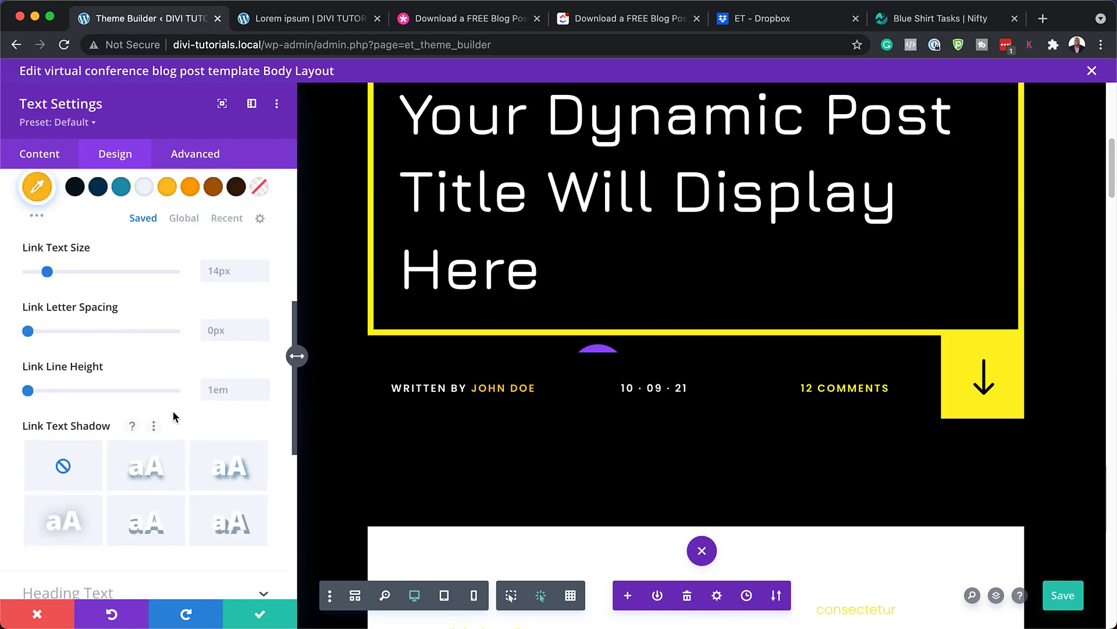
left_click(261, 271)
left_click(262, 272)
left_click(262, 271)
left_click(261, 272)
left_click(262, 272)
left_click(262, 271)
left_click(262, 272)
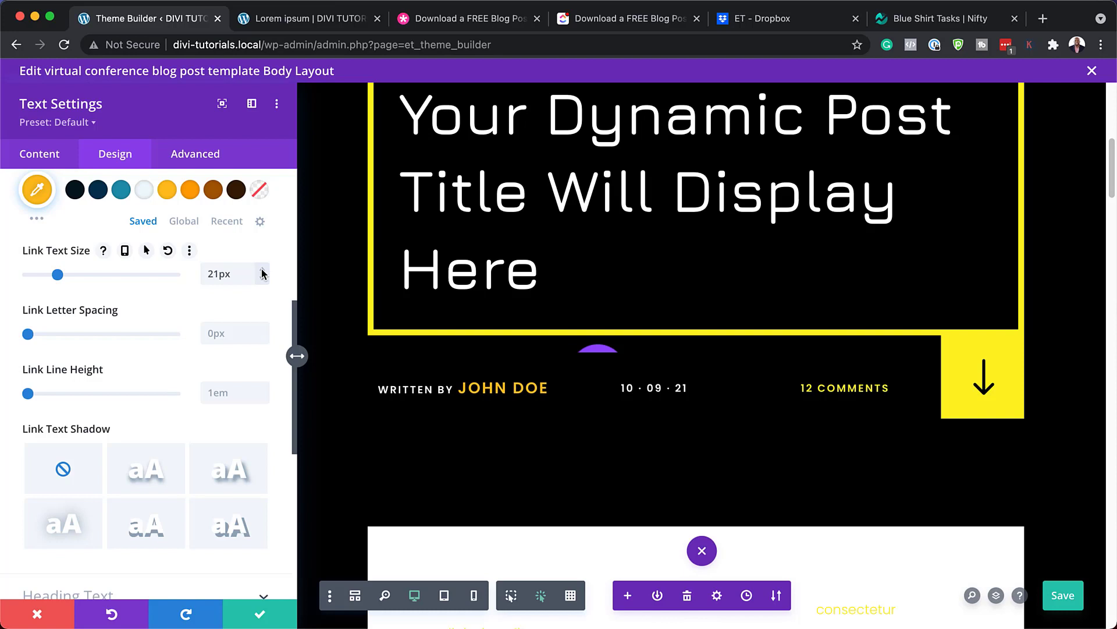
left_click(262, 281)
left_click(262, 281)
left_click(262, 281)
left_click(261, 281)
left_click(262, 281)
left_click(262, 281)
scroll(164, 352, "up", 5)
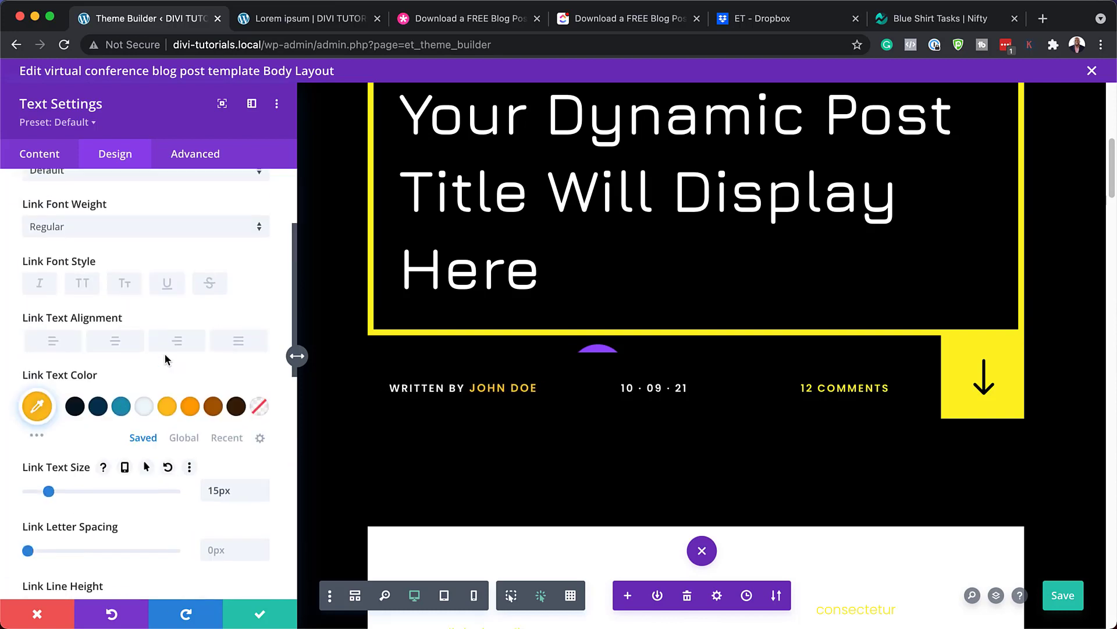
left_click(138, 262)
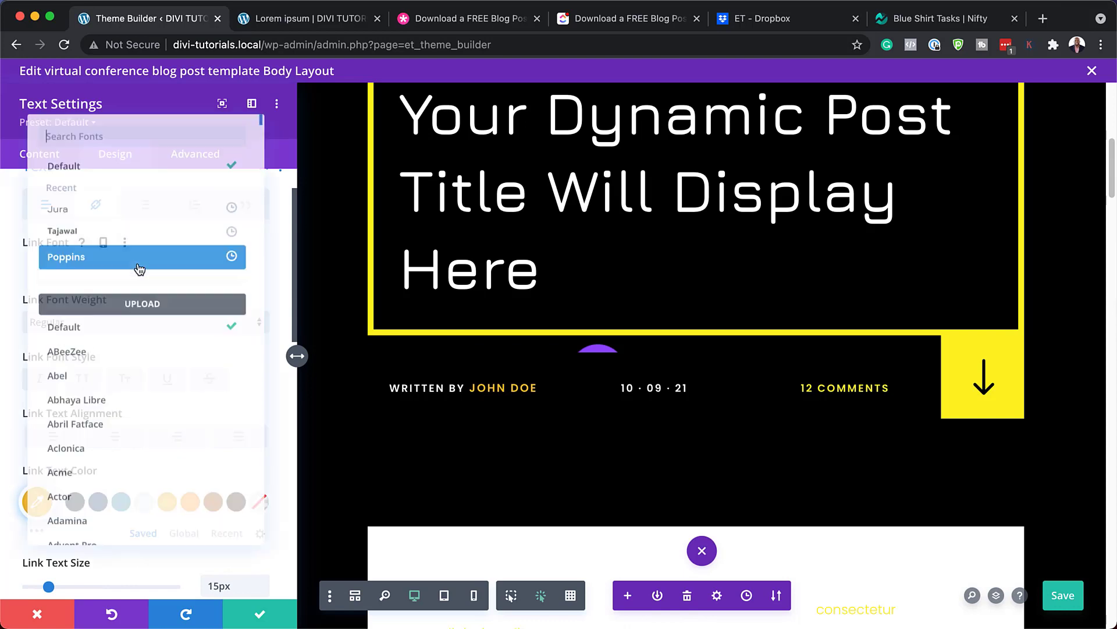
left_click(132, 225)
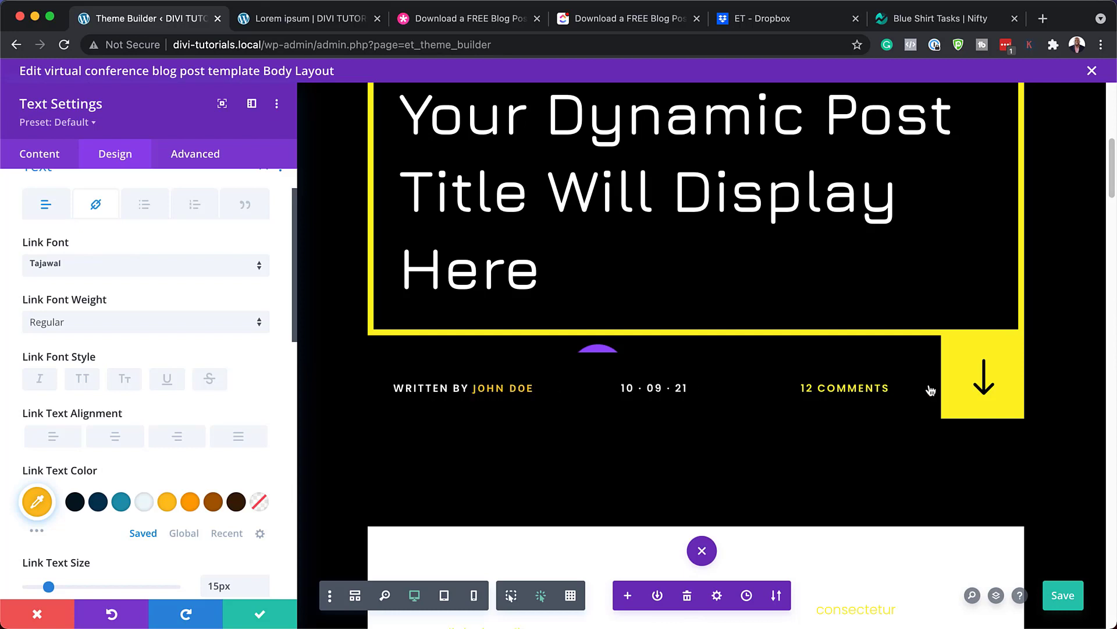
left_click(39, 615)
scroll(562, 330, "down", 4)
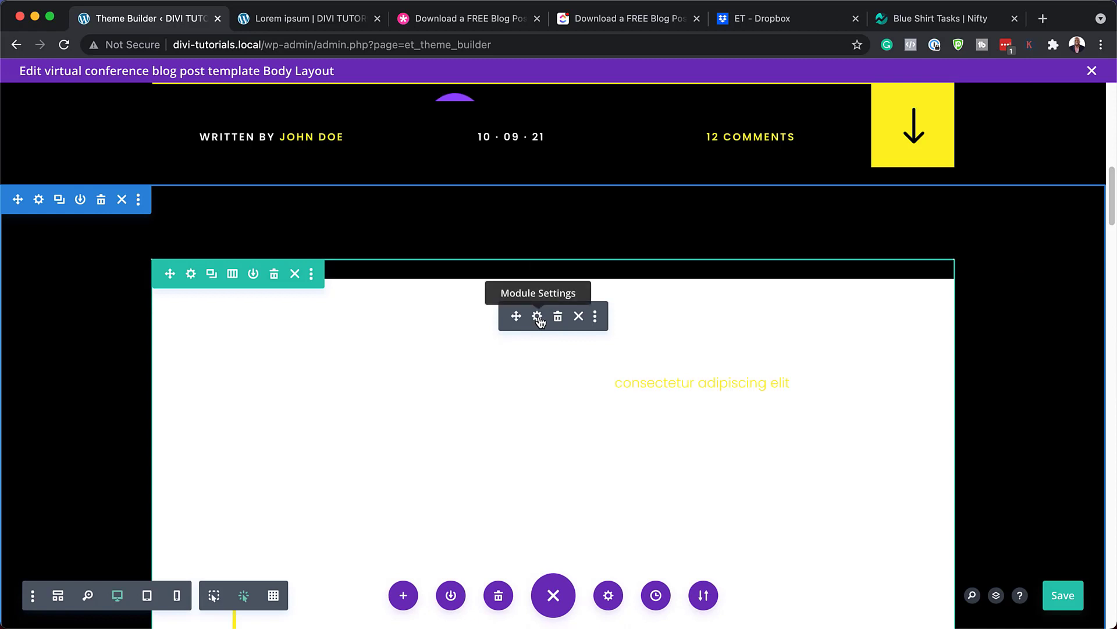
Open Post Content settings, compare with the live post, and show H2 styling (Jura, Semi Bold)
left_click(537, 317)
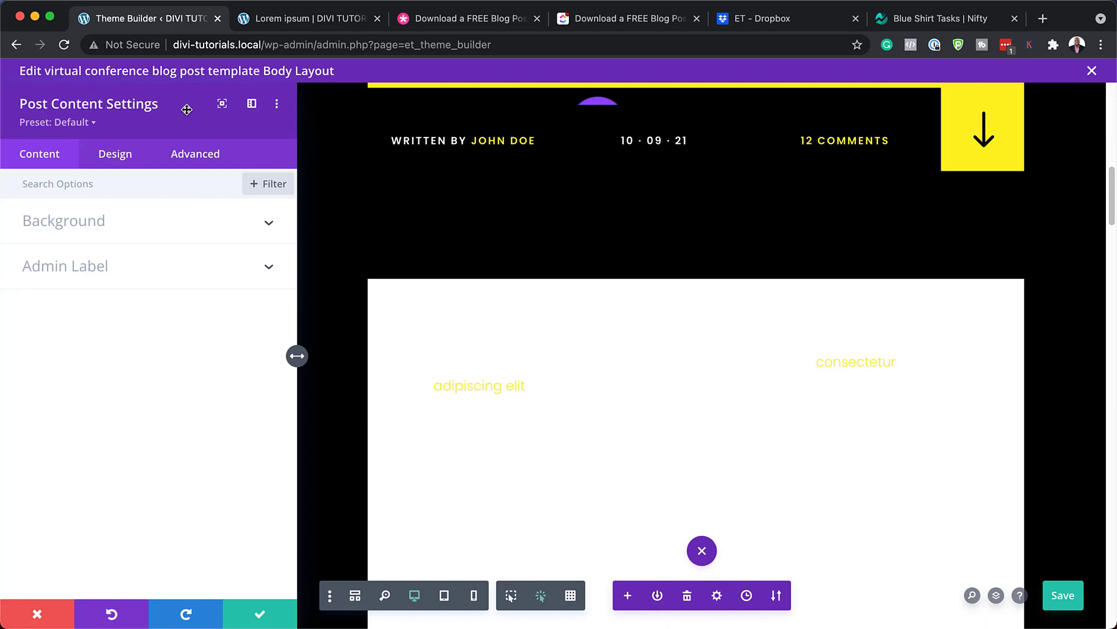
left_click(285, 21)
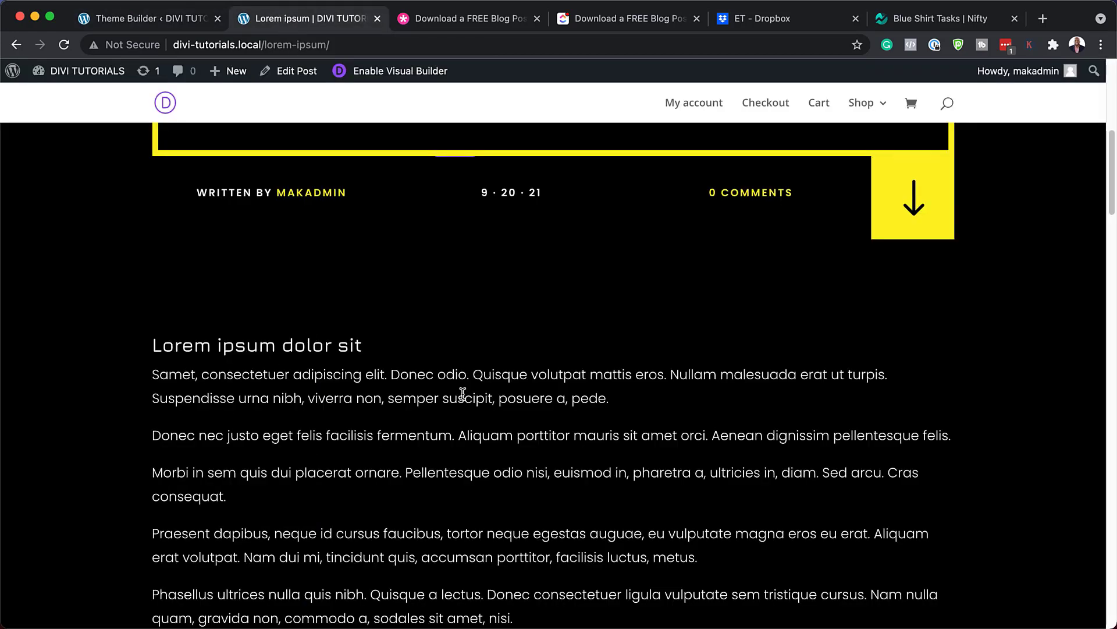
left_click(172, 22)
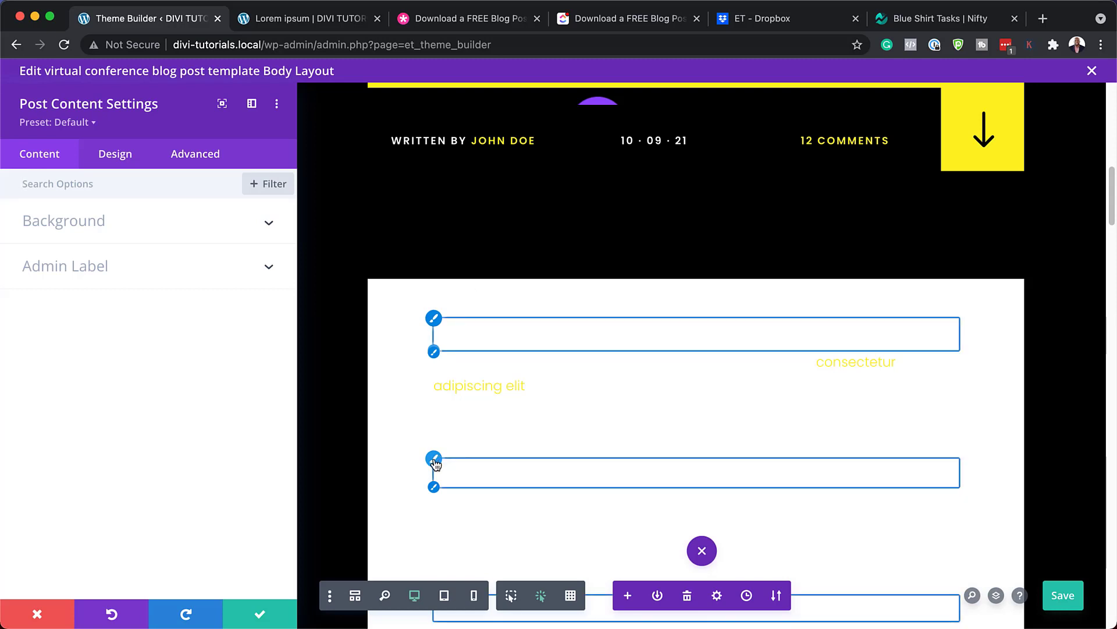
left_click(435, 460)
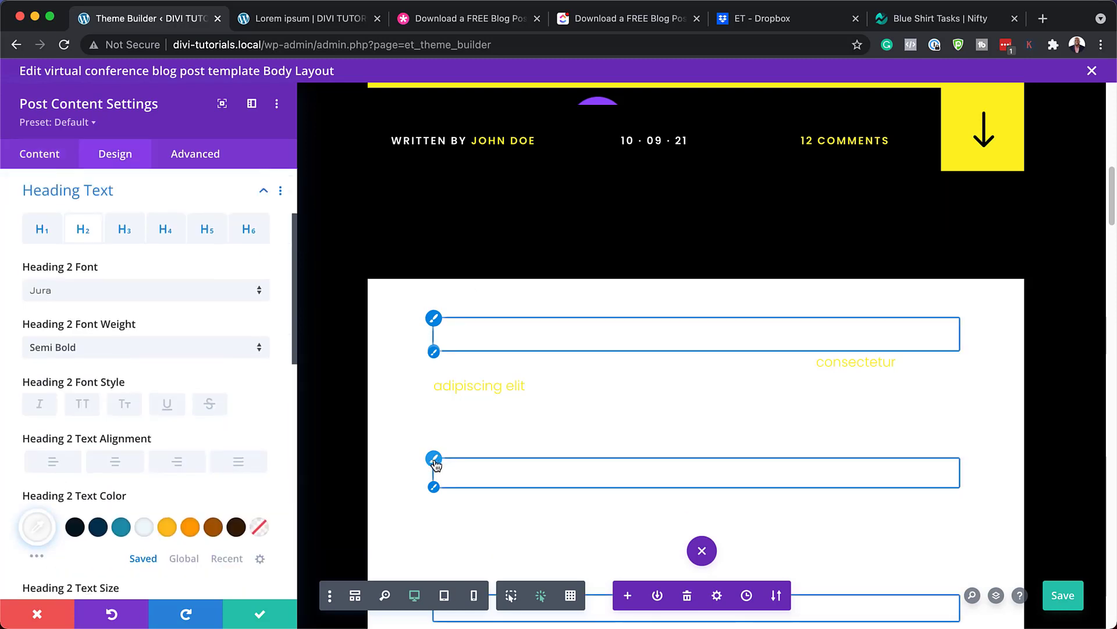
Try a dark navy Heading 2 colour and teal paragraph text on the post content
left_click(98, 526)
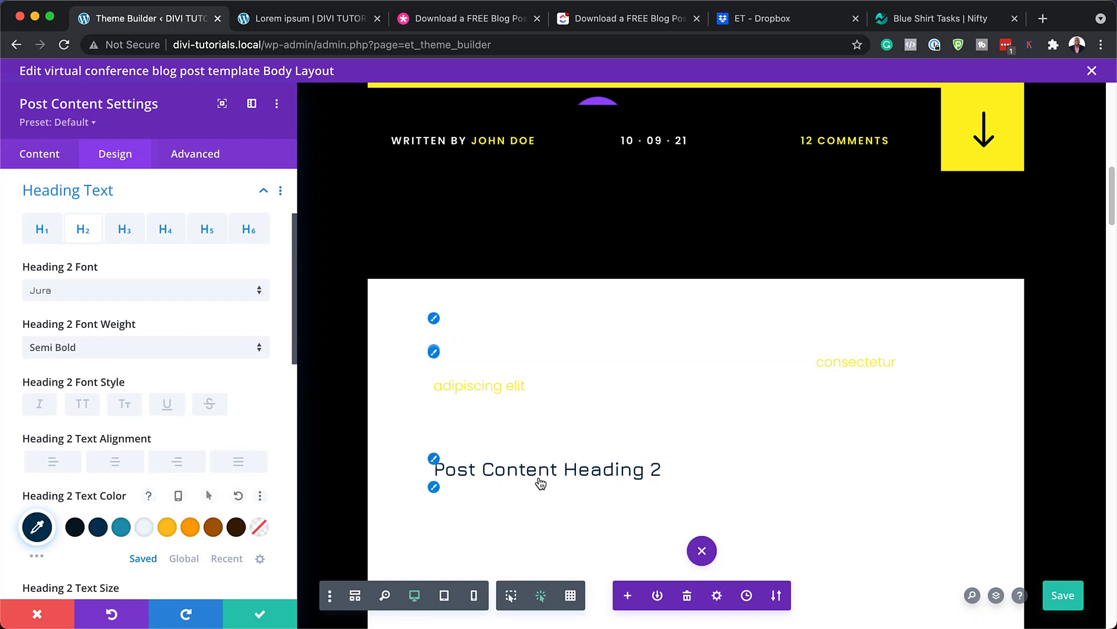
left_click(434, 487)
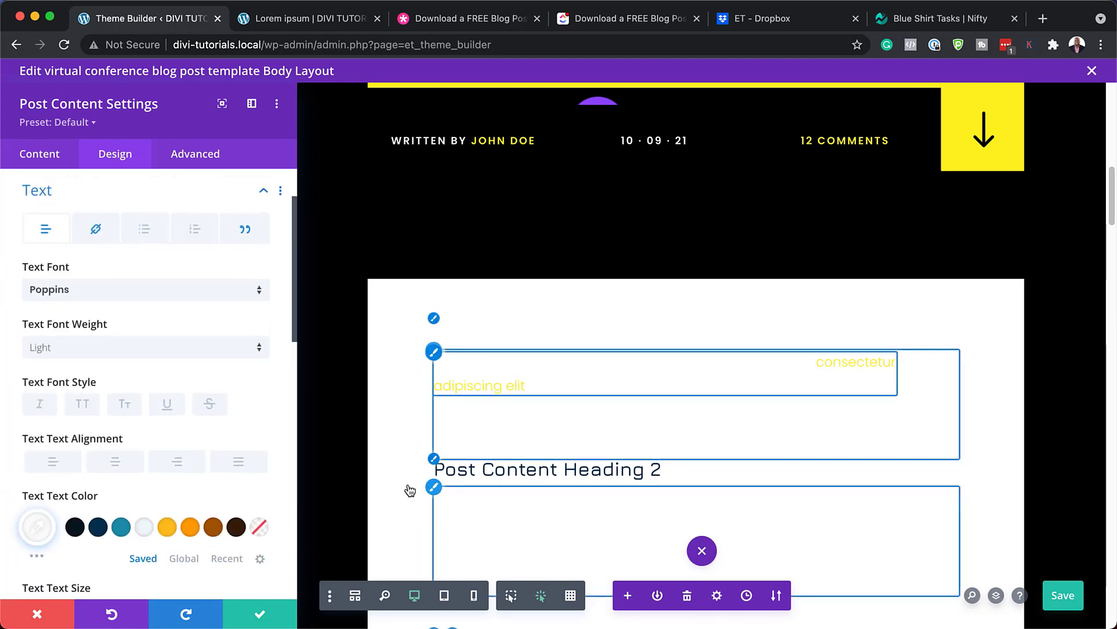
left_click(123, 527)
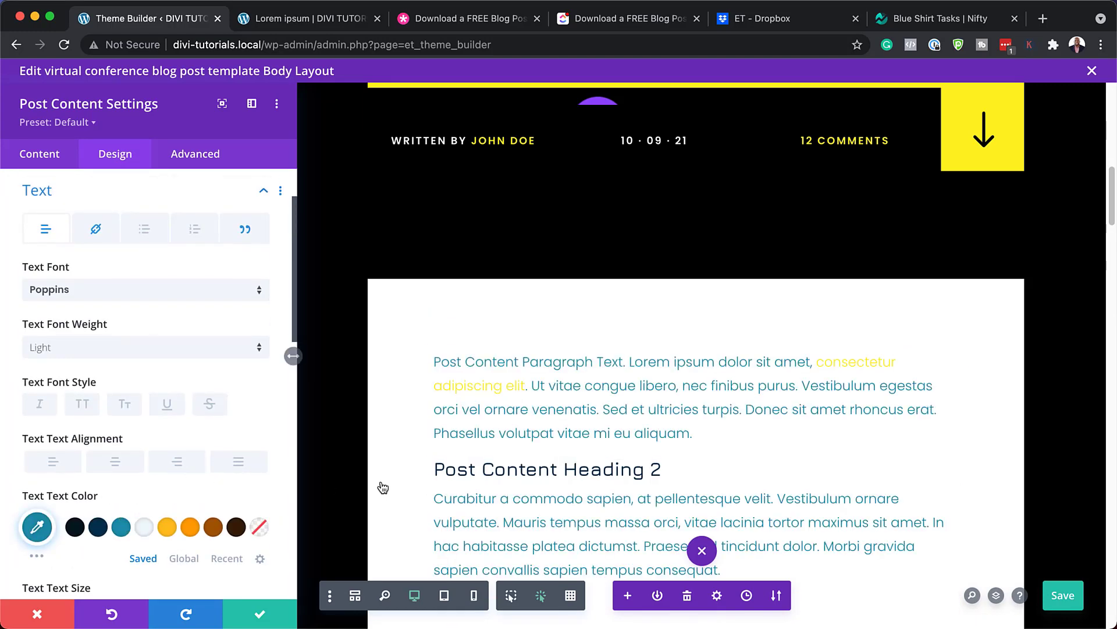
scroll(381, 485, "down", 4)
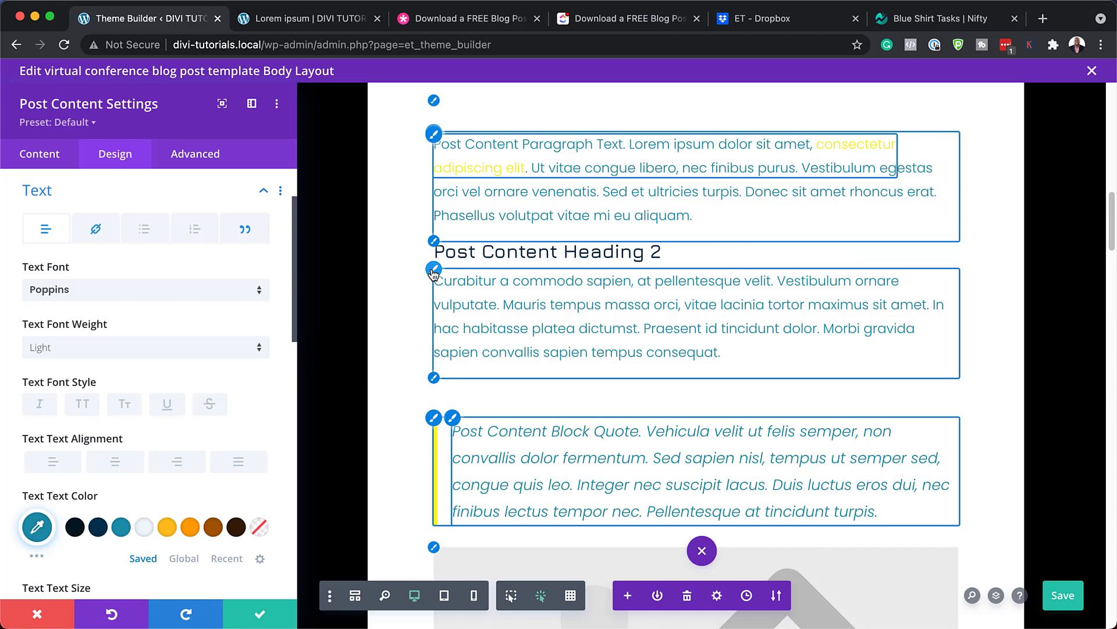
Try the Tajawal font, revert to Poppins, and discard all post content changes
left_click(142, 295)
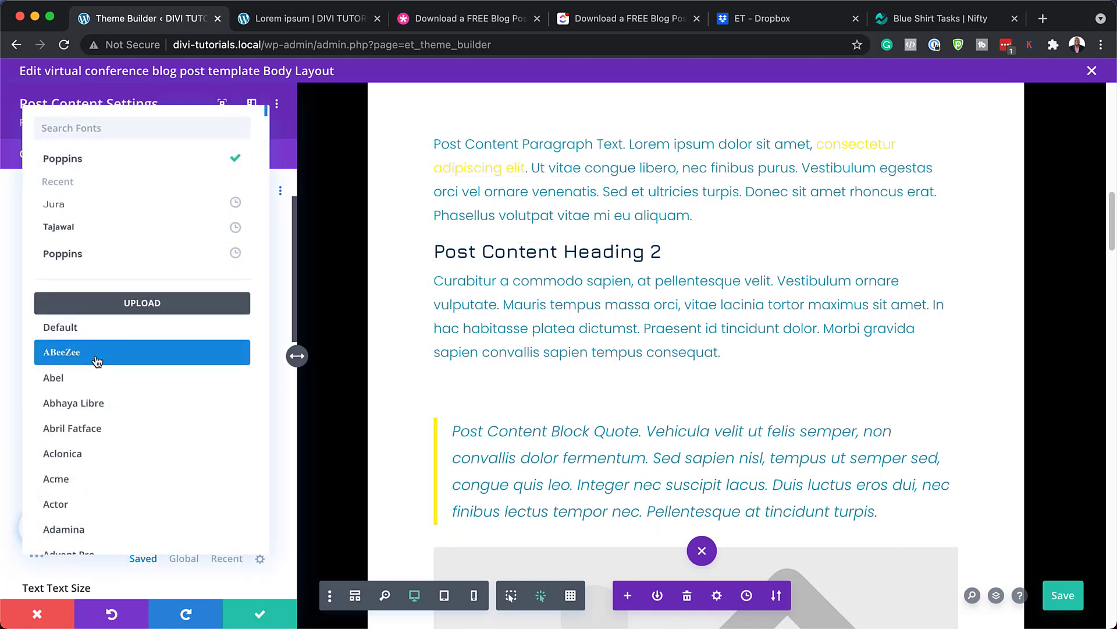
left_click(112, 229)
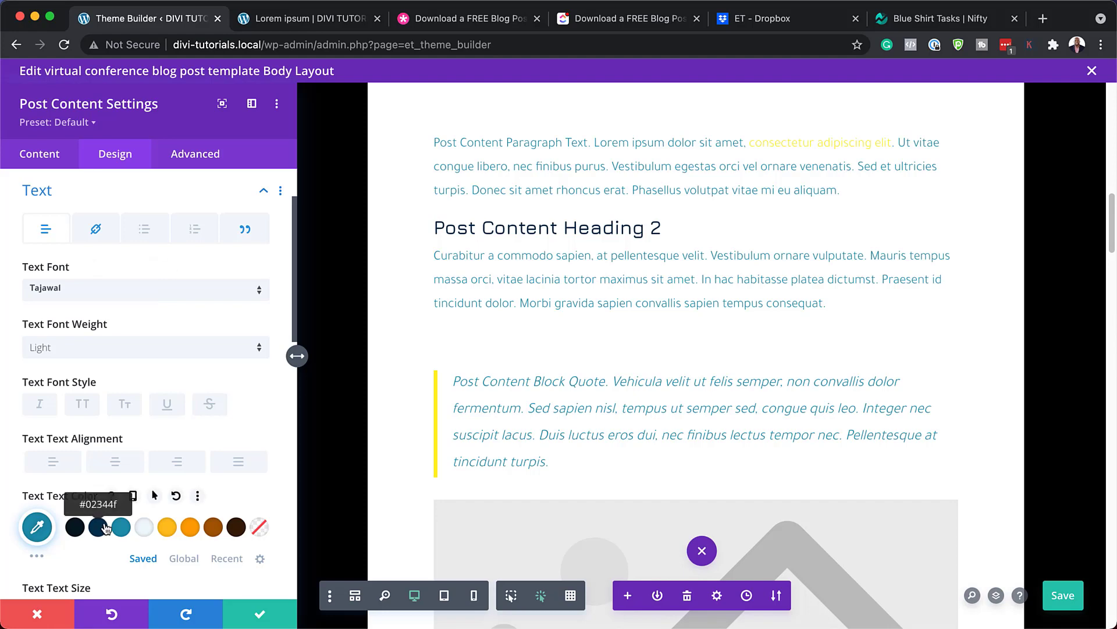
key("super+z")
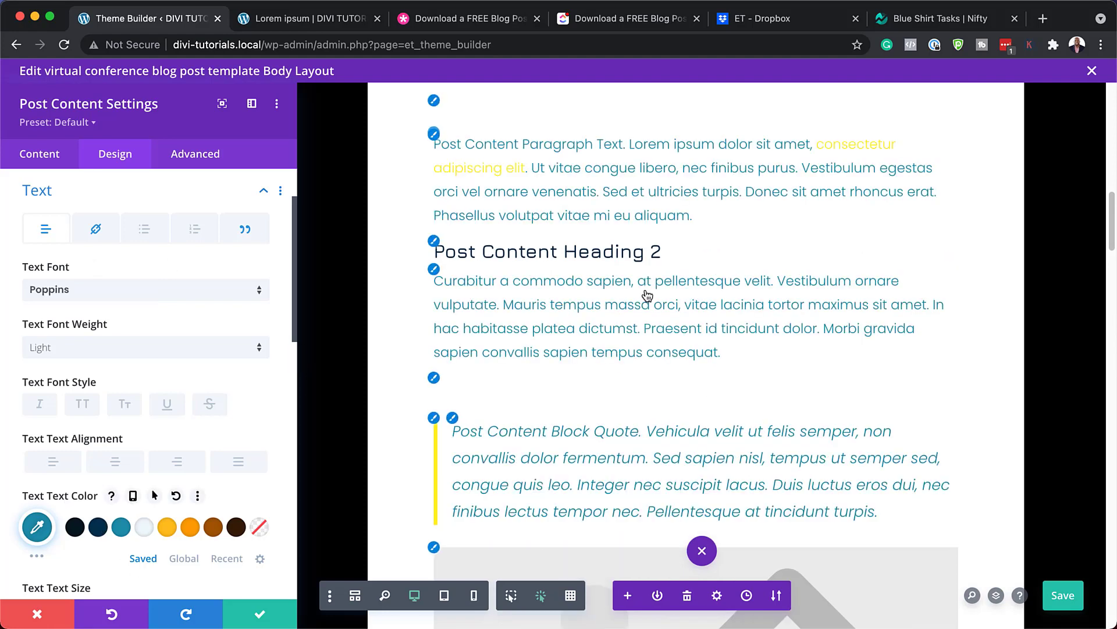
left_click(38, 614)
scroll(429, 219, "up", 6)
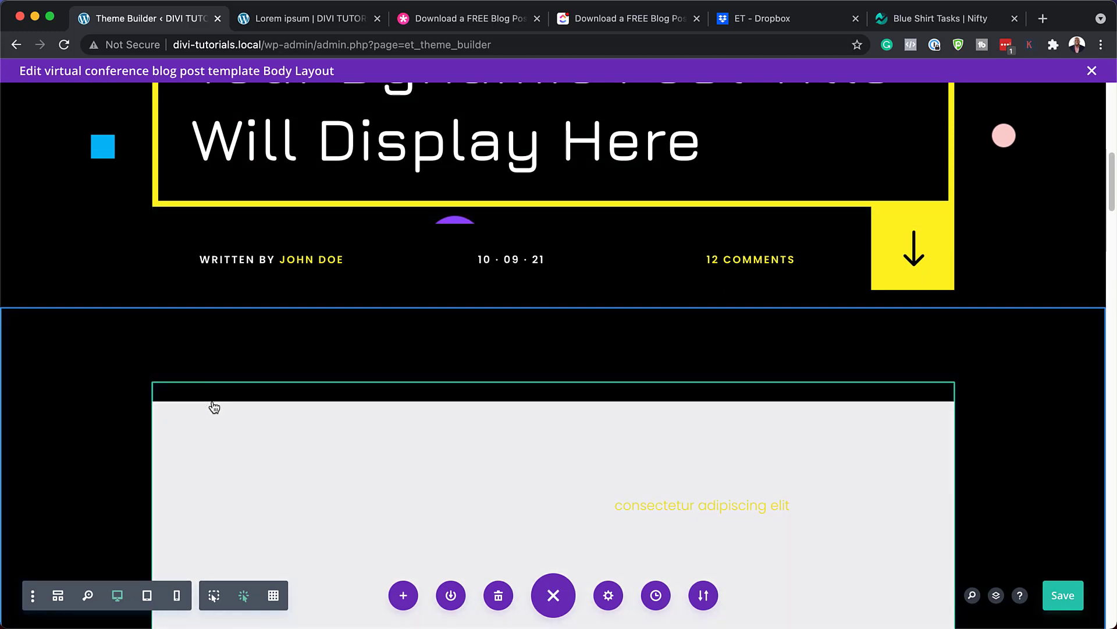
mouse_move(212, 406)
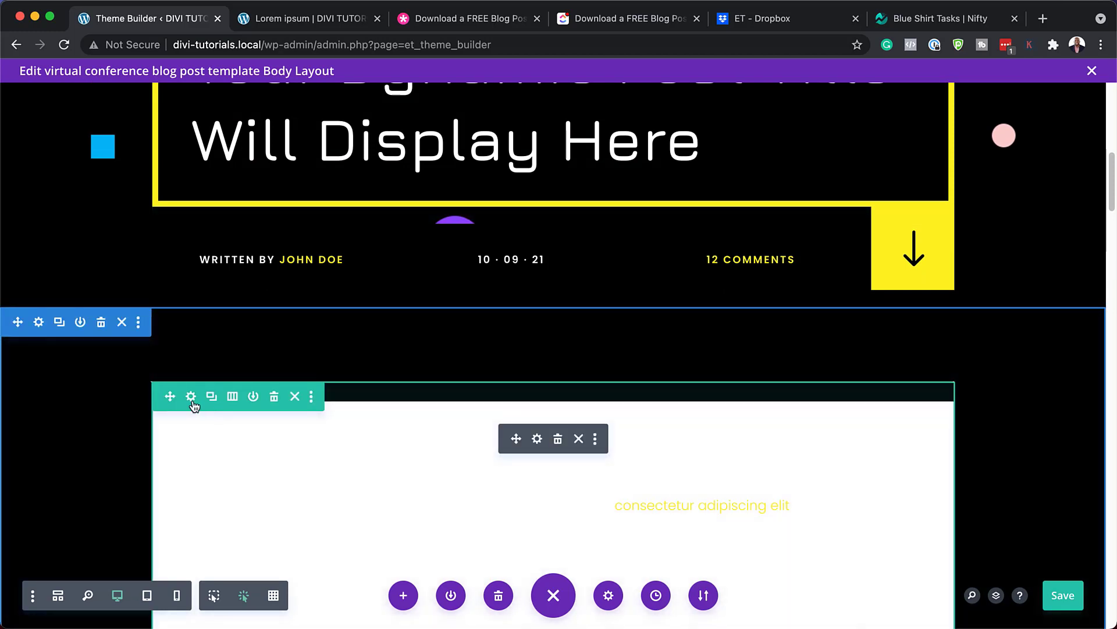
left_click(191, 397)
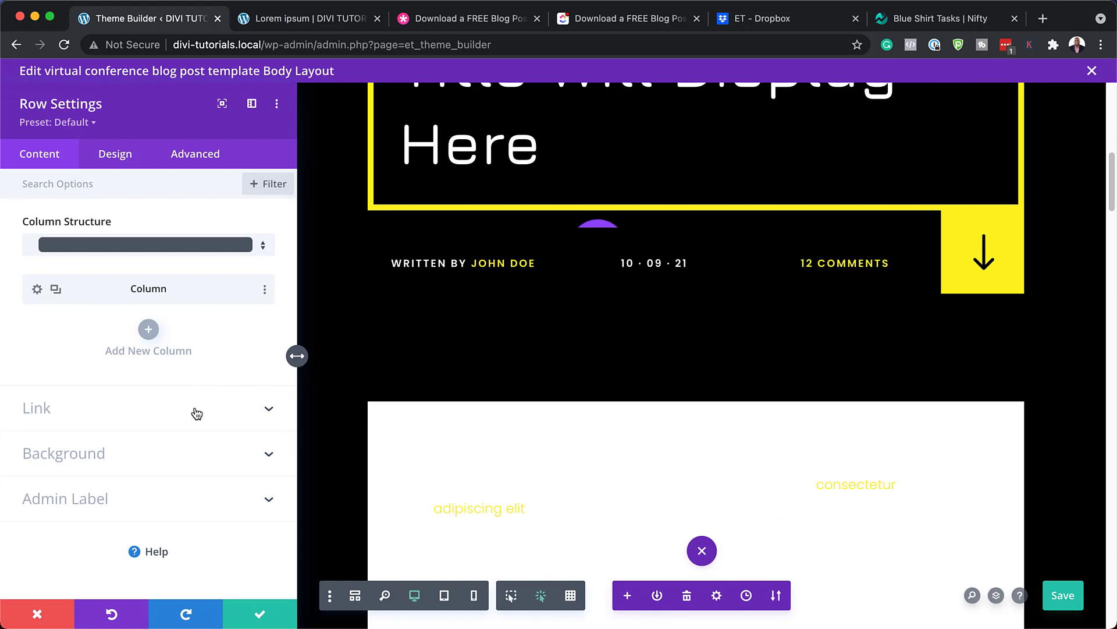
left_click(158, 455)
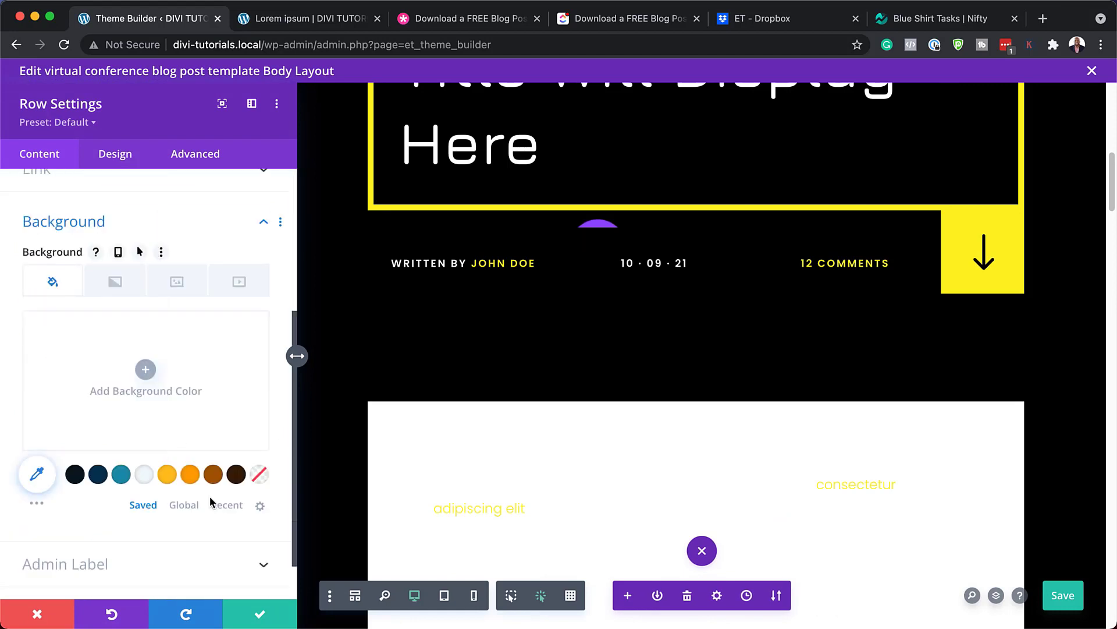
left_click(191, 475)
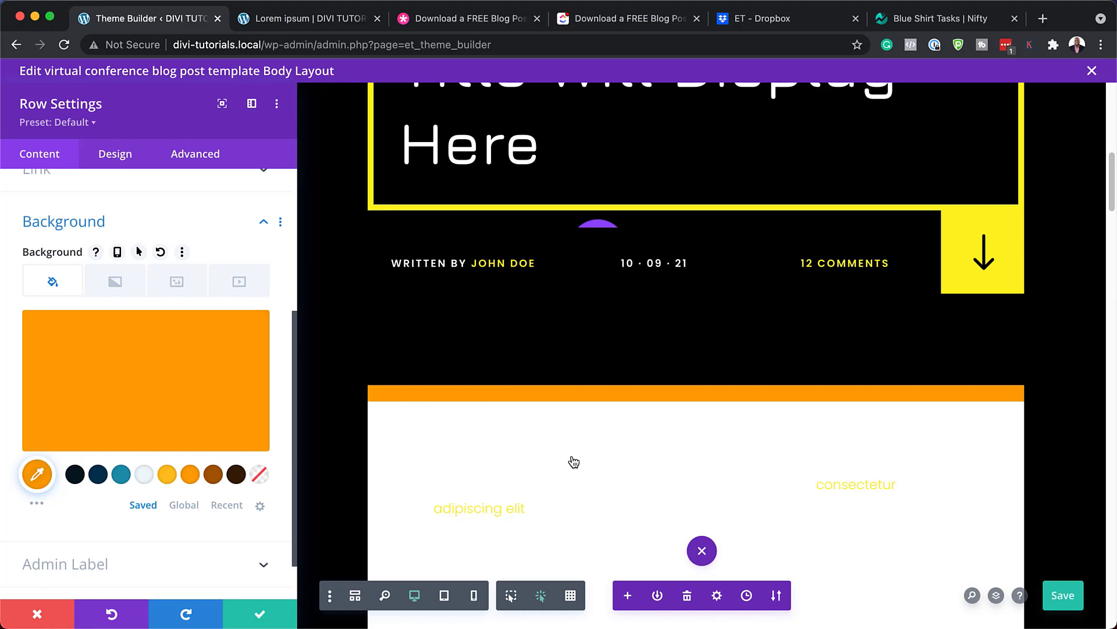
left_click(213, 476)
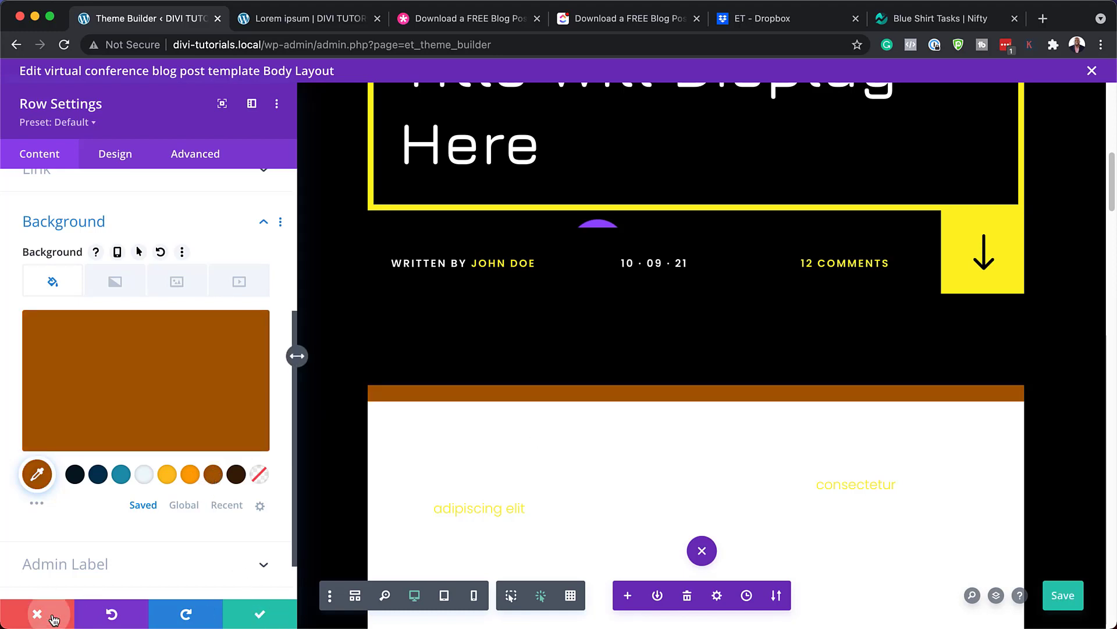
left_click(37, 614)
scroll(523, 442, "down", 10)
scroll(462, 382, "down", 15)
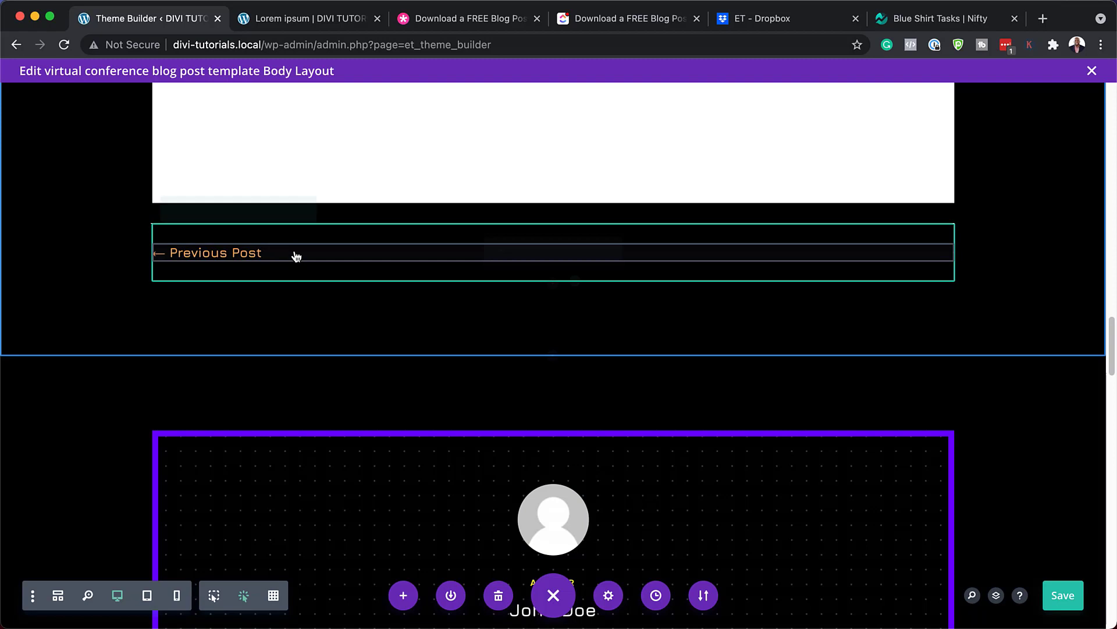
mouse_move(295, 256)
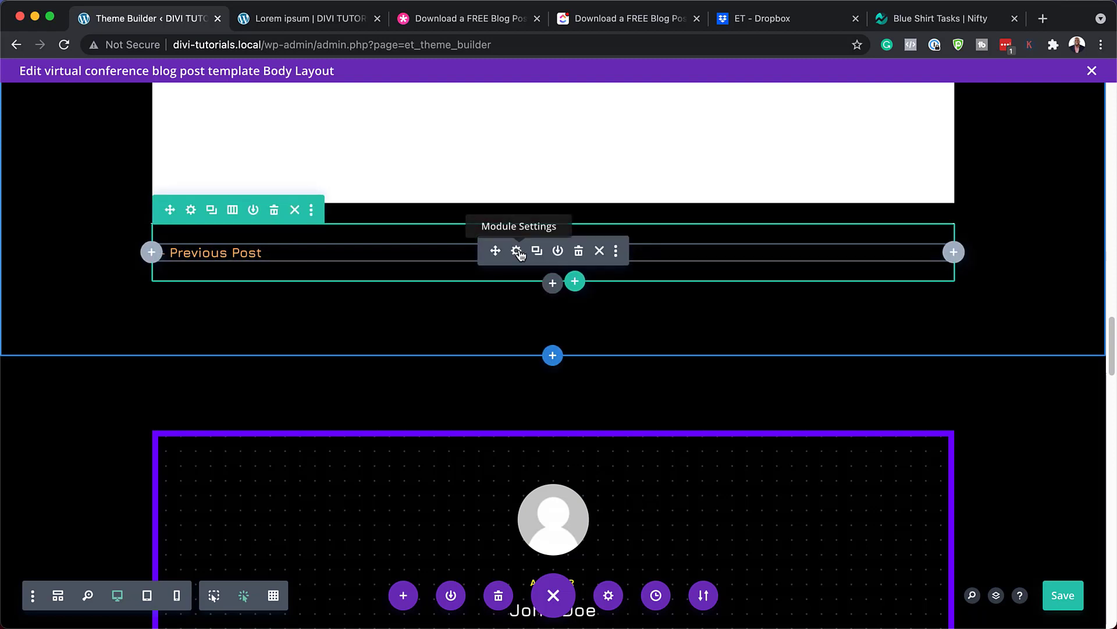
left_click(517, 251)
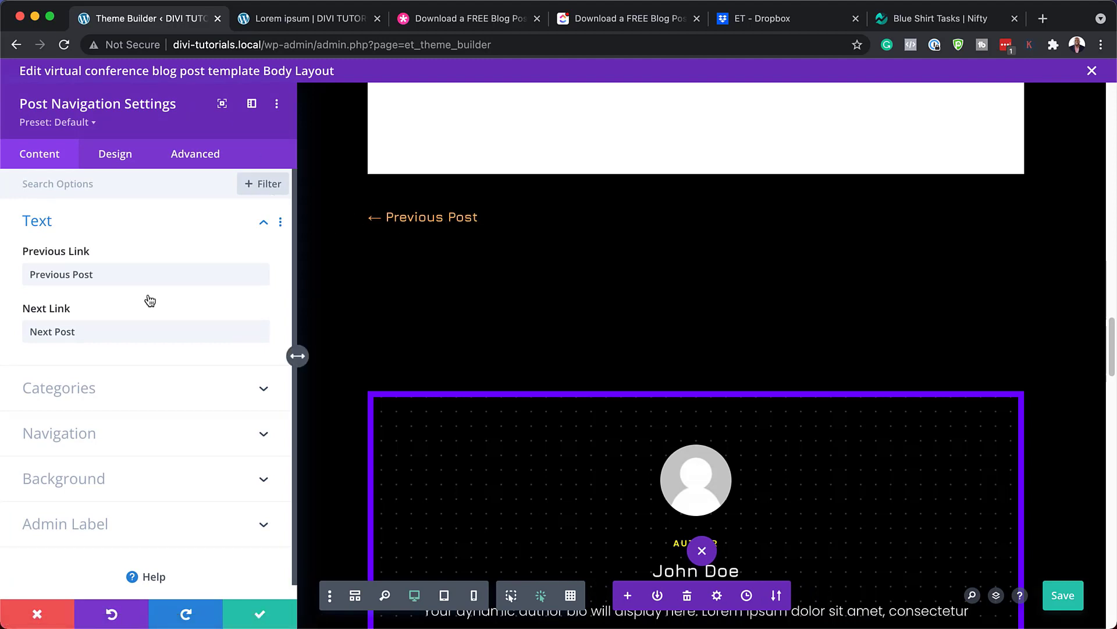
left_click(124, 161)
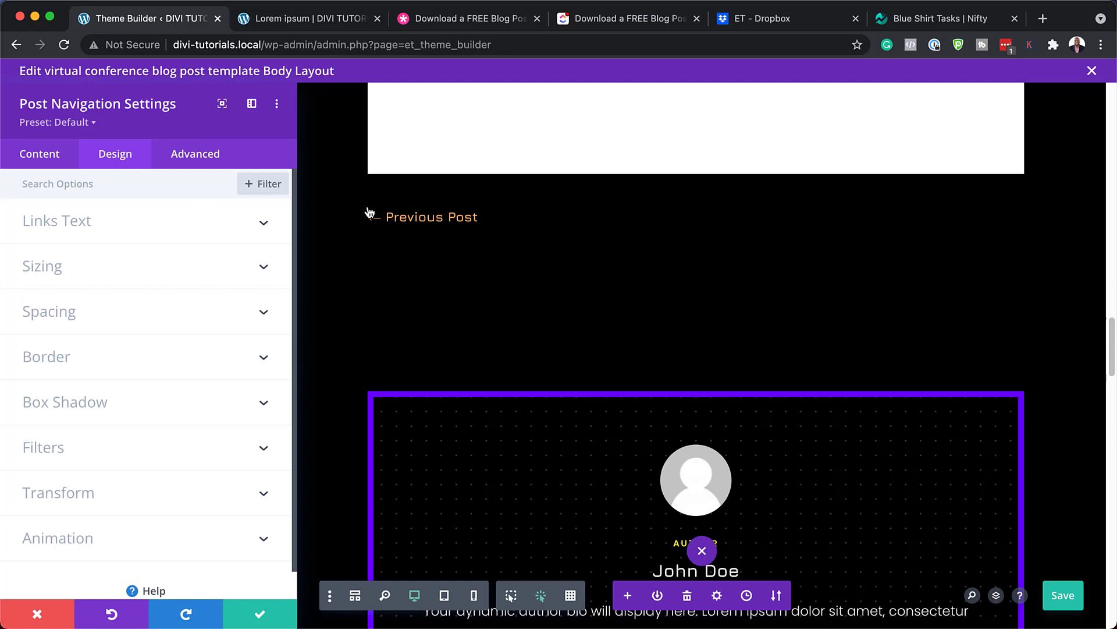
left_click(74, 231)
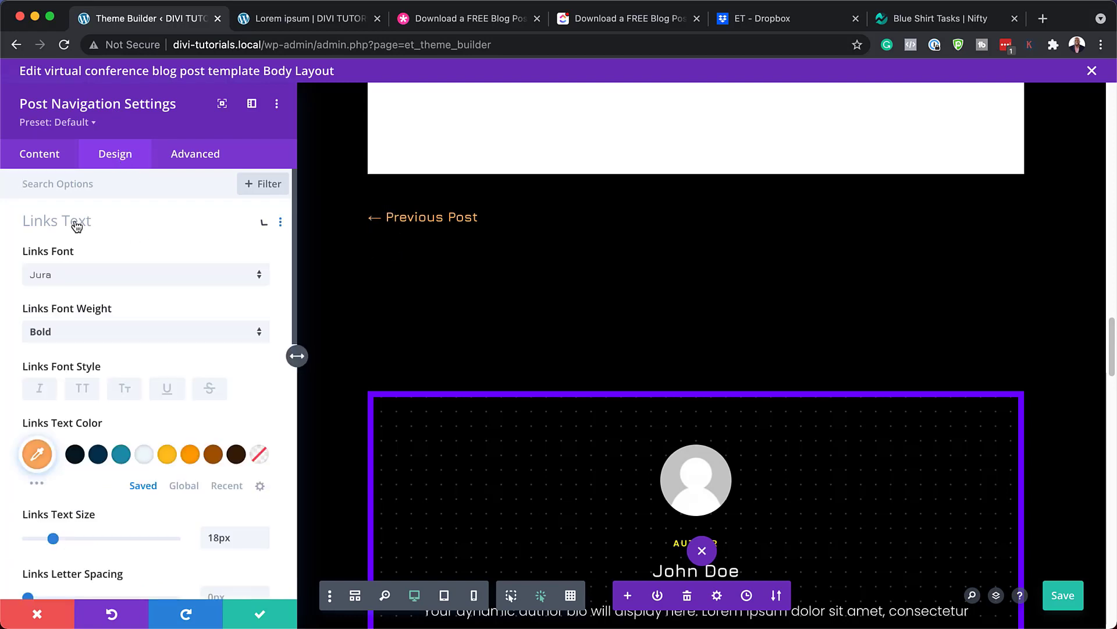
left_click(75, 284)
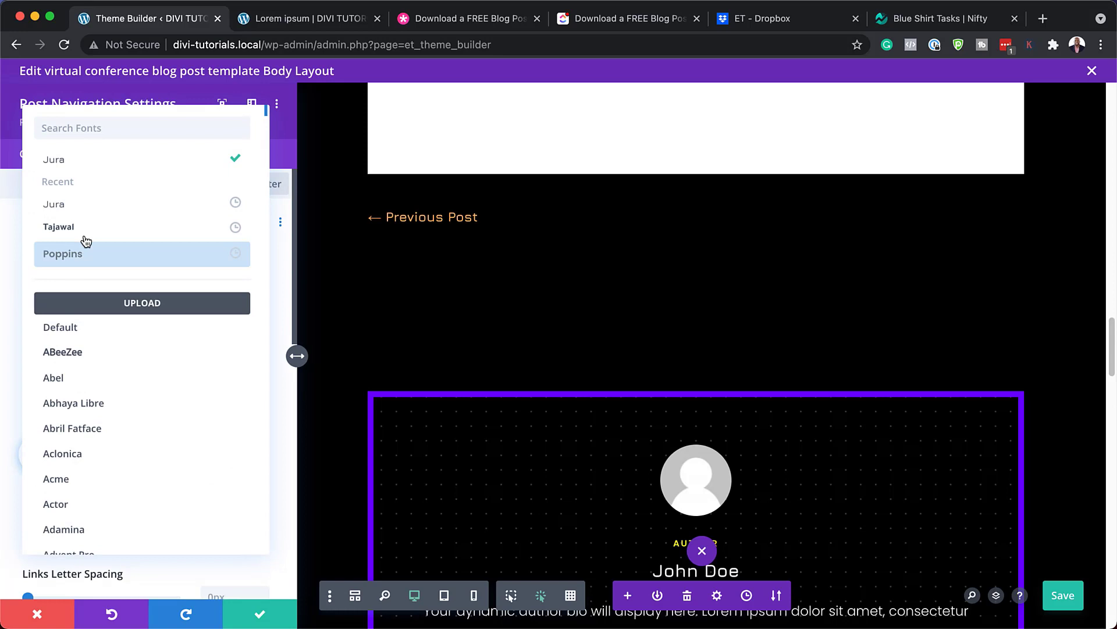
left_click(81, 255)
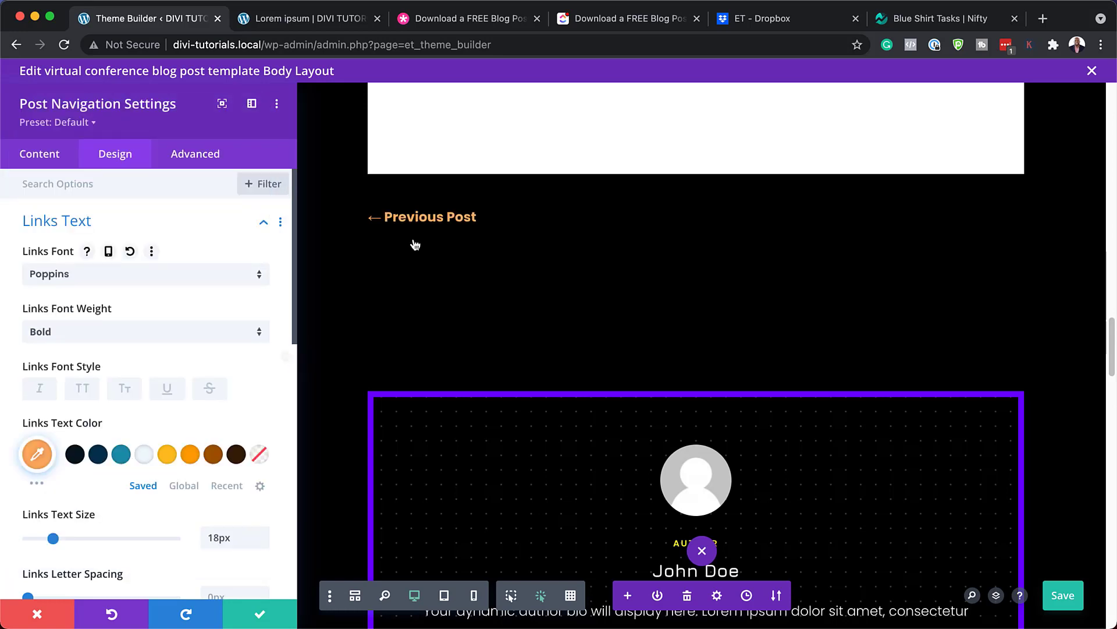
left_click(190, 454)
left_click(121, 454)
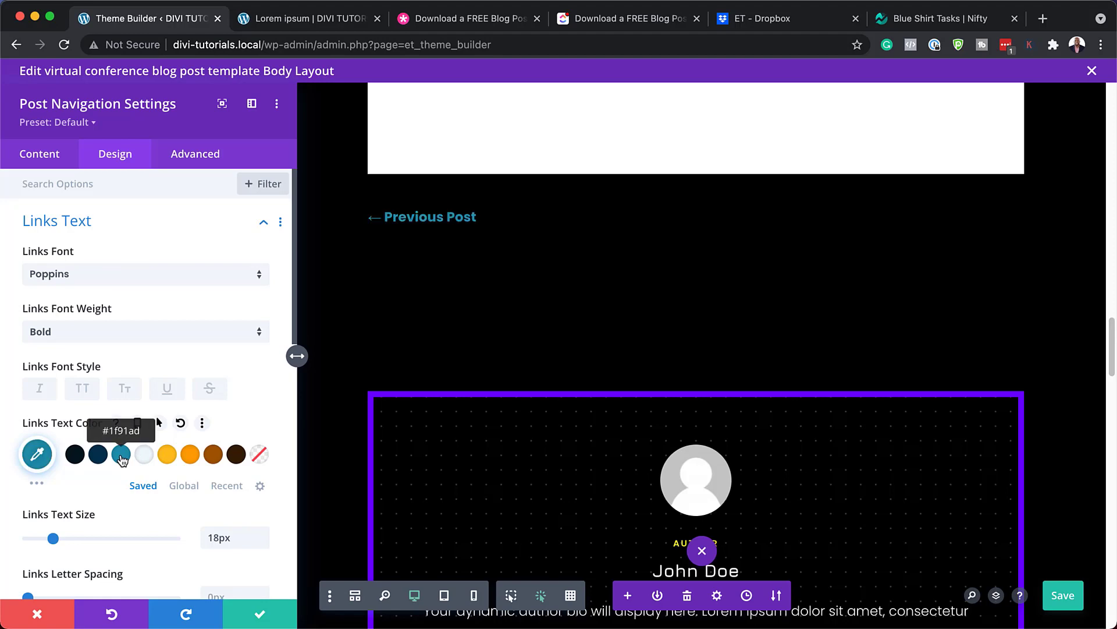
left_click(37, 614)
scroll(426, 261, "down", 4)
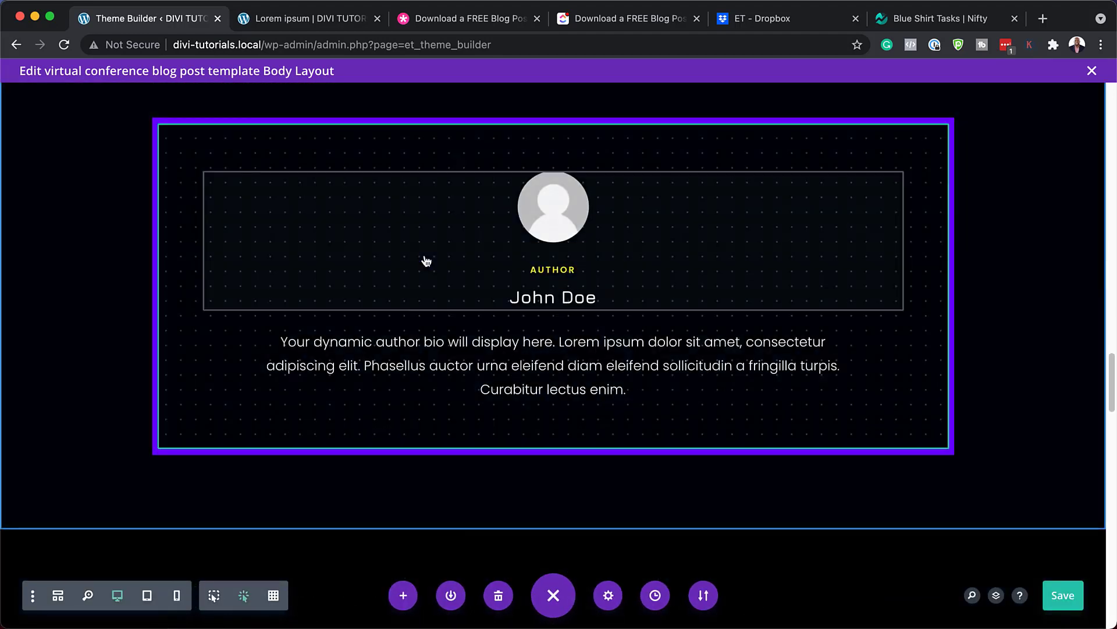
Save the template layout and open the author blurb's settings
key("super+s")
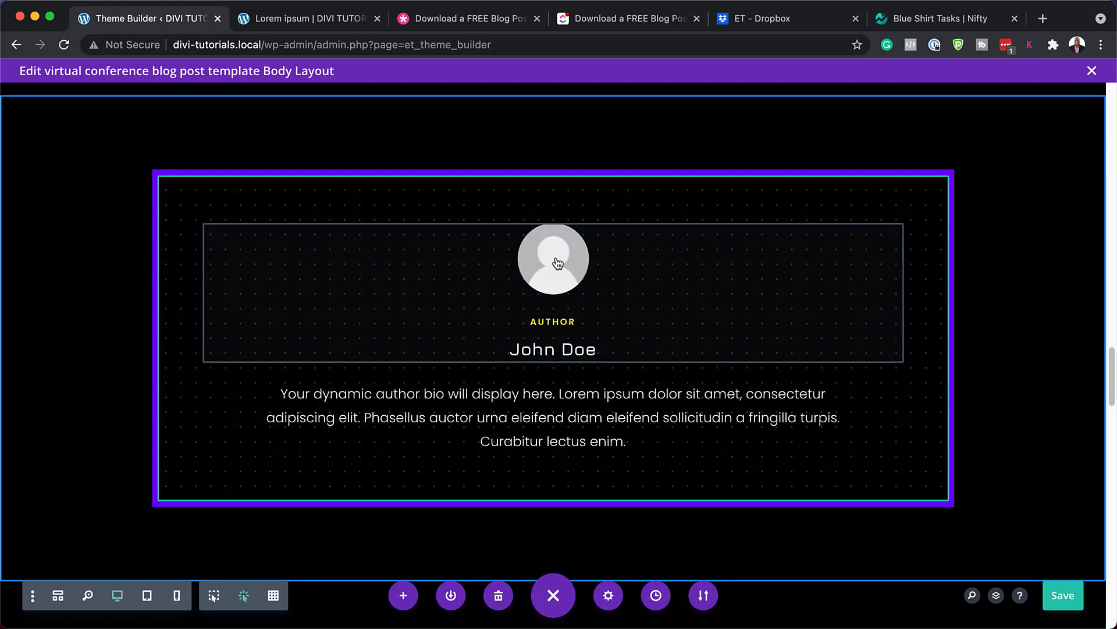
mouse_move(557, 264)
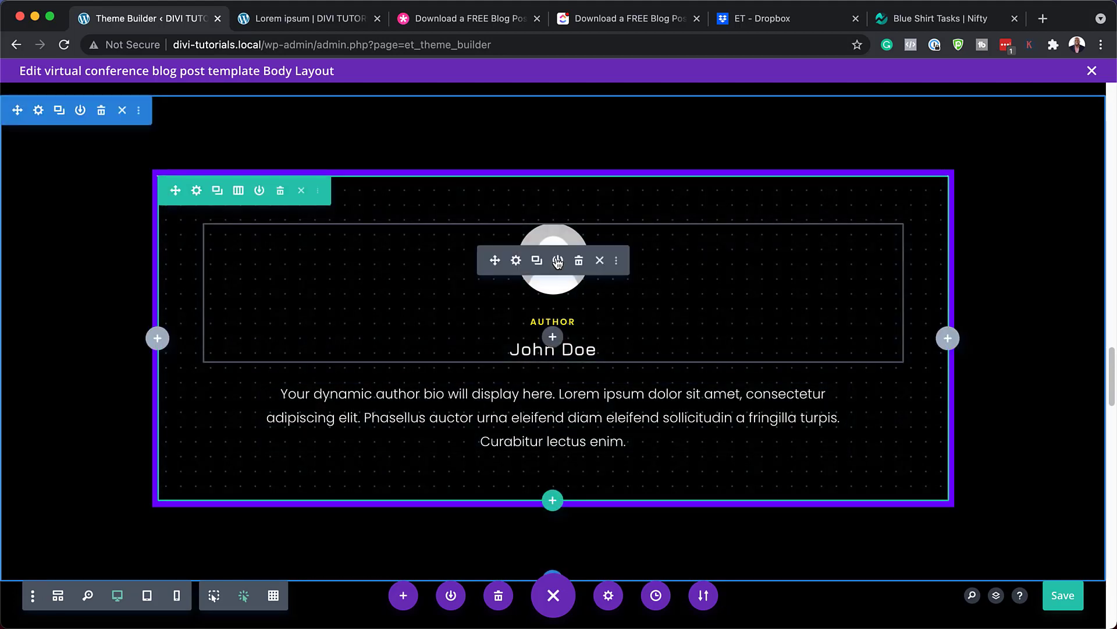
left_click(516, 262)
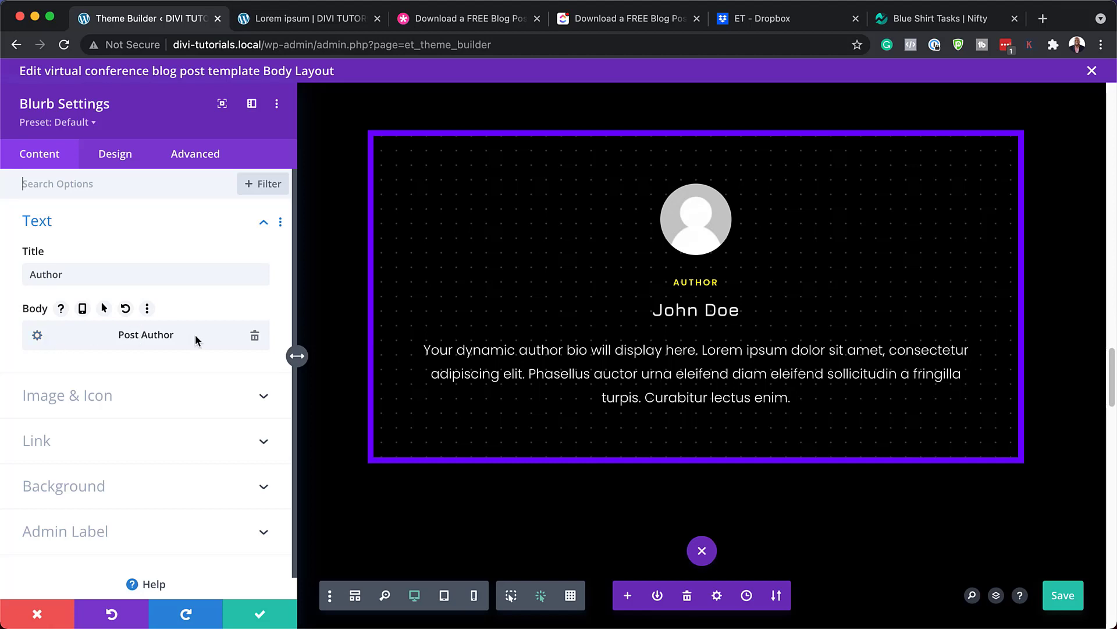
Inspect the Post Author dynamic field, close it, and go to the blurb's title styling
left_click(38, 335)
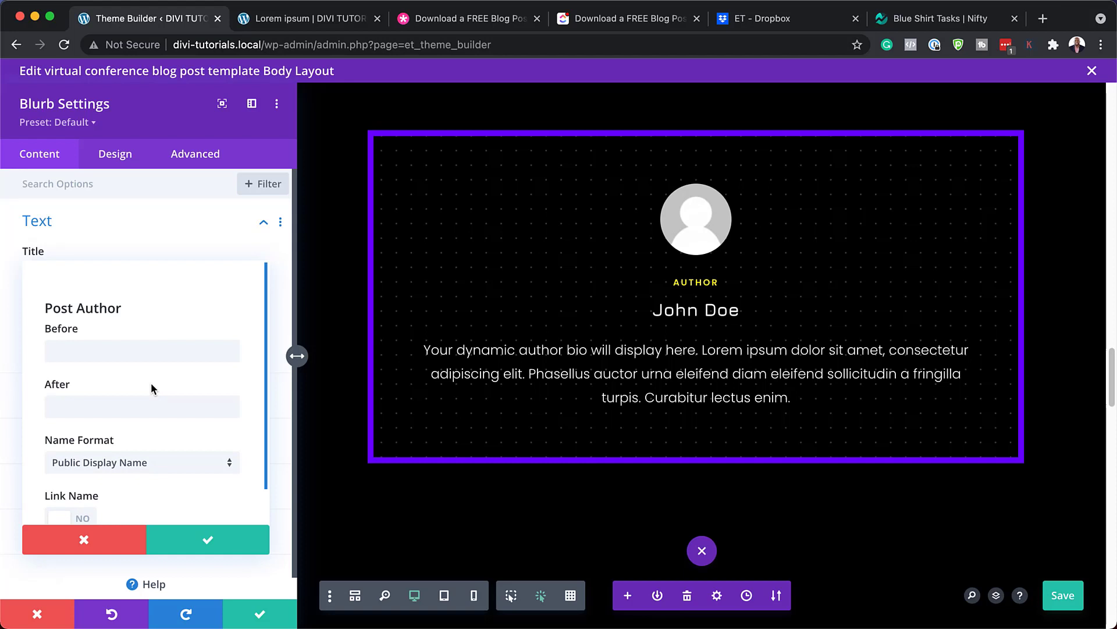
left_click_drag(45, 309, 136, 310)
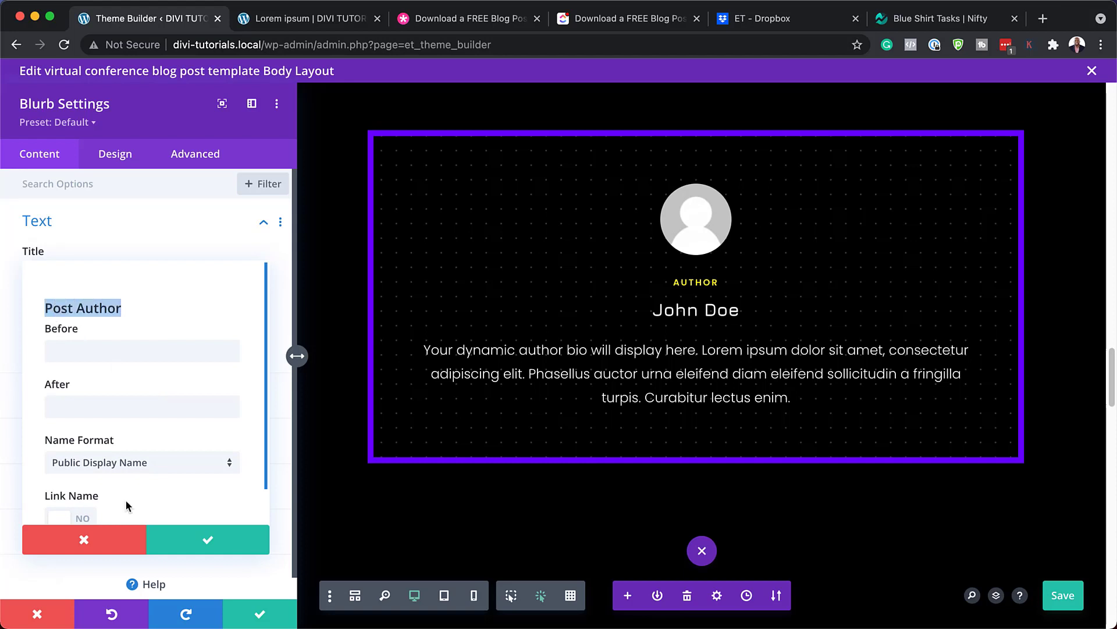
left_click(103, 538)
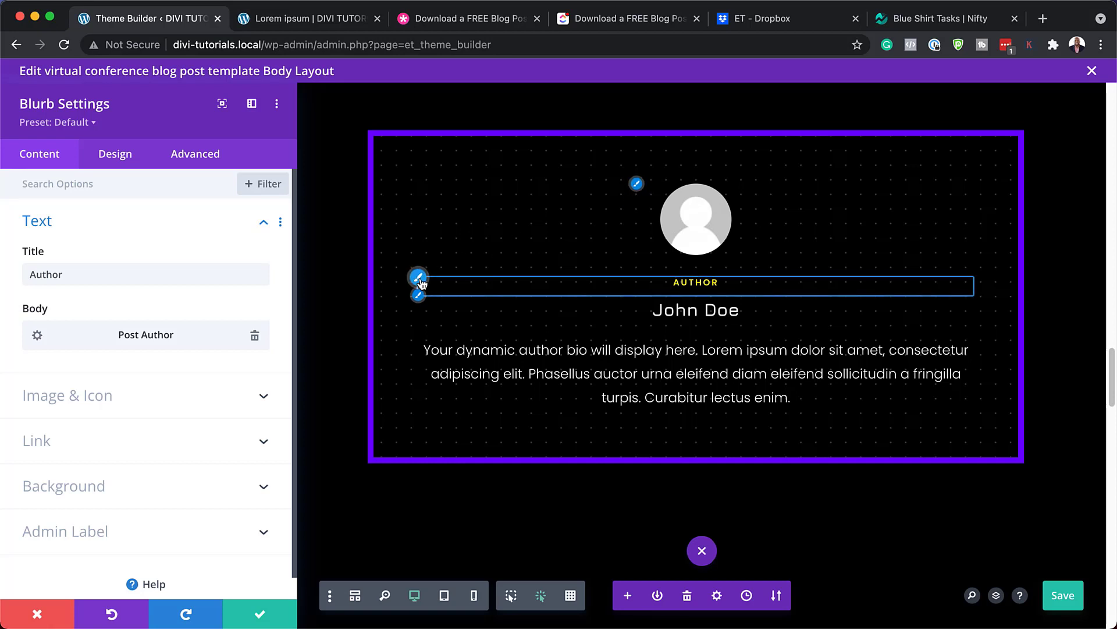
left_click(419, 278)
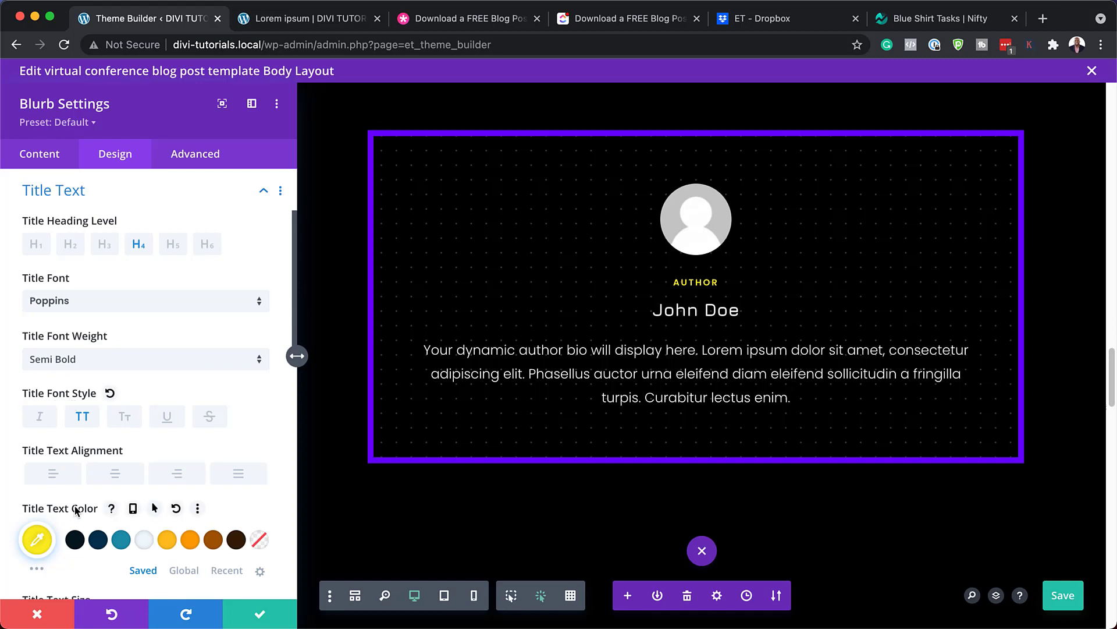
Try teal, dark brown and orange on the AUTHOR heading and enlarge it to 20px
left_click(121, 540)
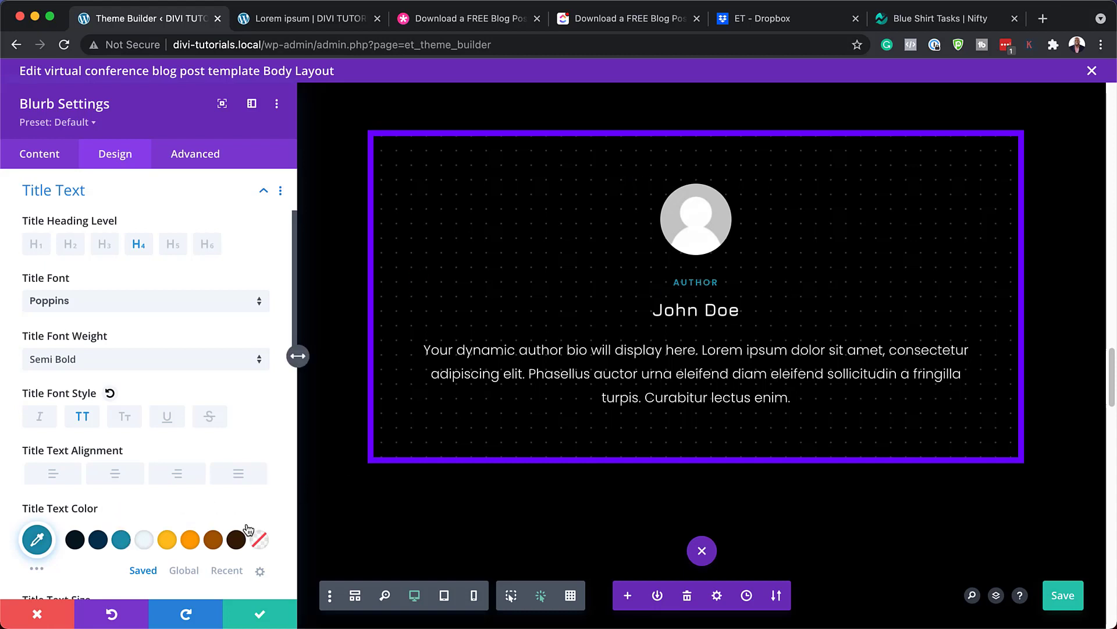
left_click(236, 540)
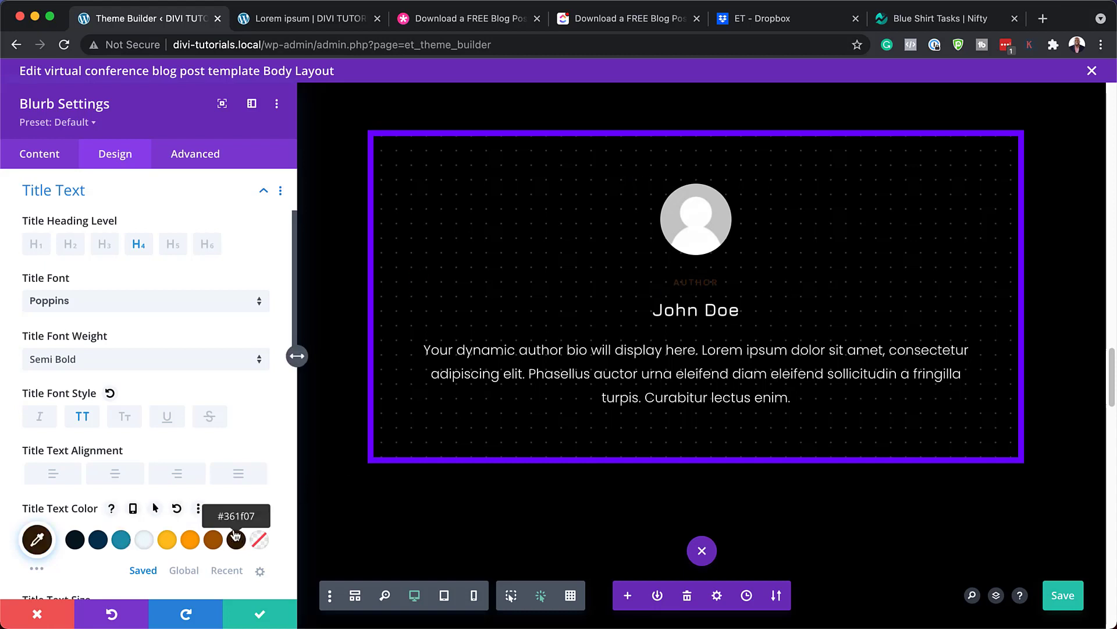
left_click(191, 536)
scroll(212, 529, "down", 4)
left_click_drag(263, 453, 263, 453)
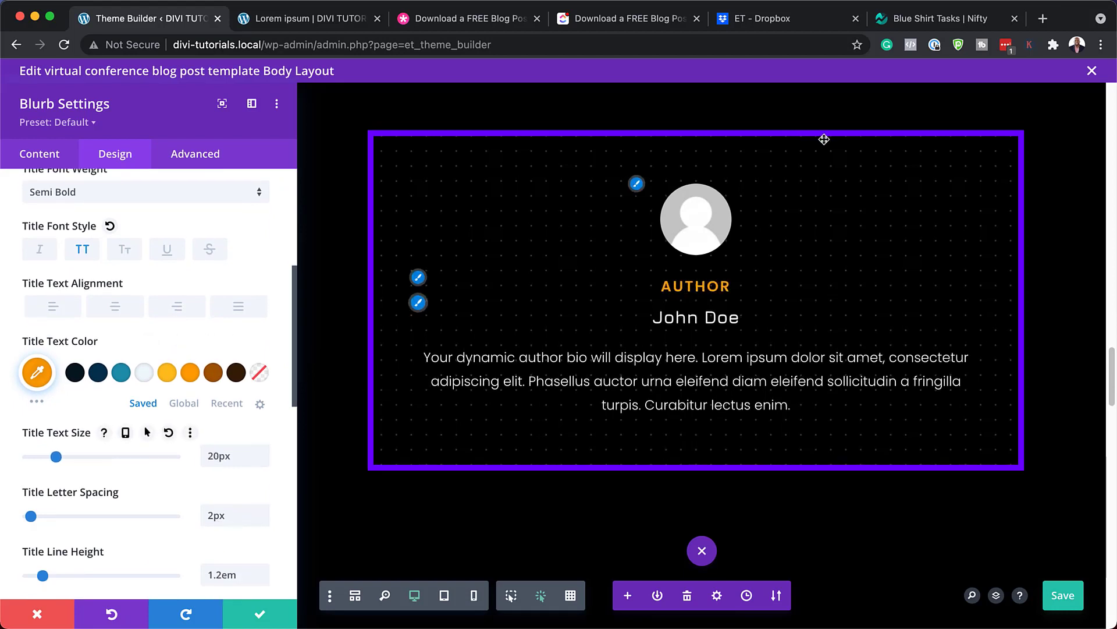
Try Poppins at 31px with yellow and teal on the author name, then discard and close
left_click(419, 302)
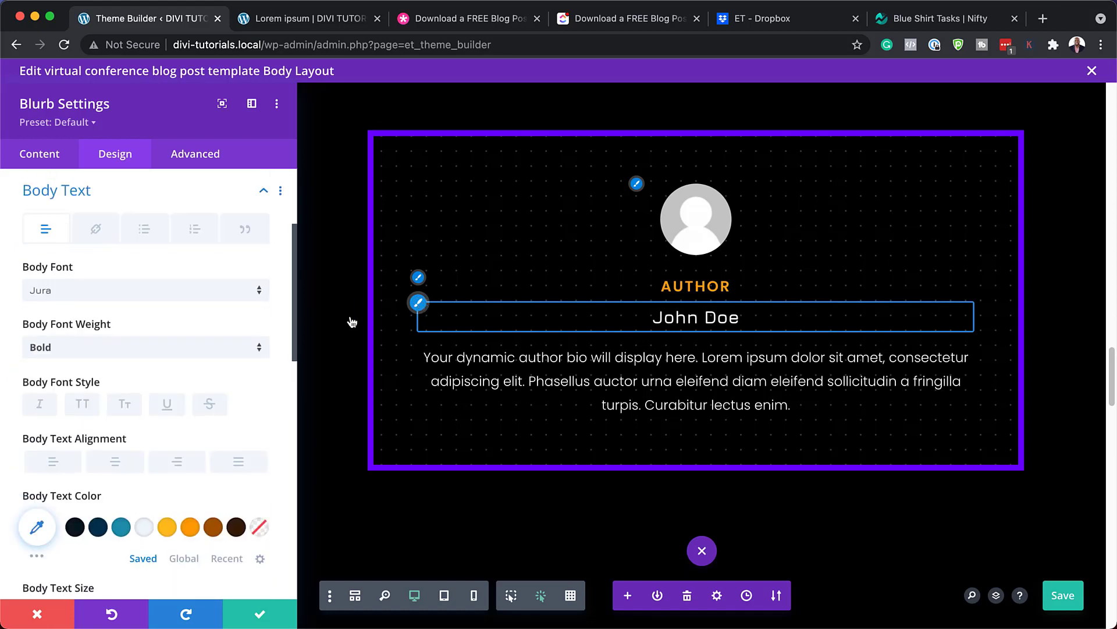
left_click(220, 294)
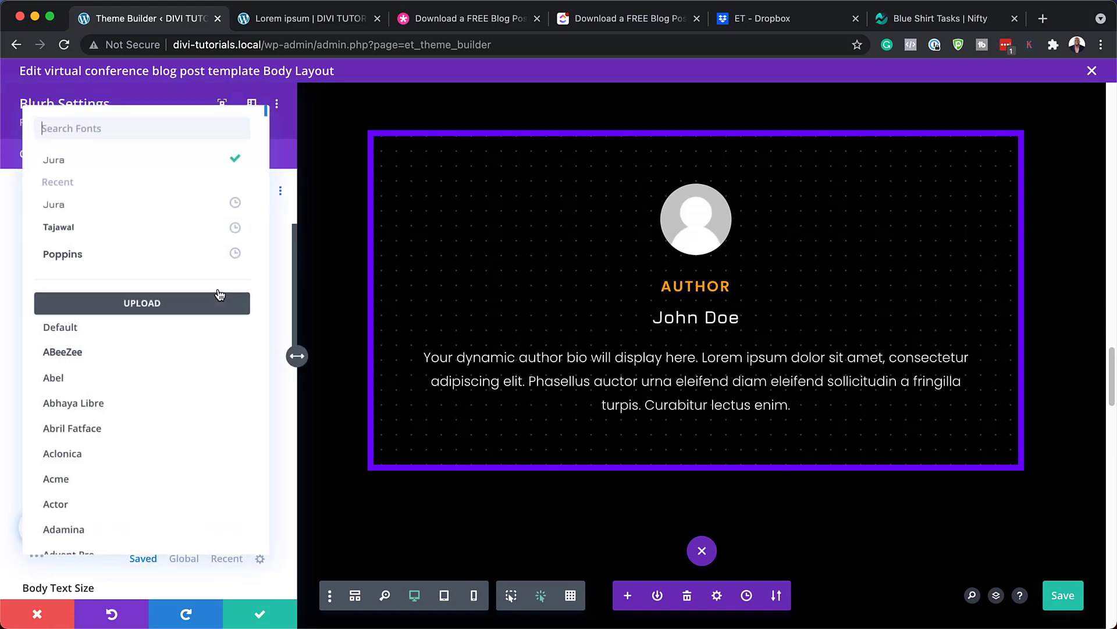
left_click(135, 254)
scroll(145, 378, "down", 4)
left_click(263, 455)
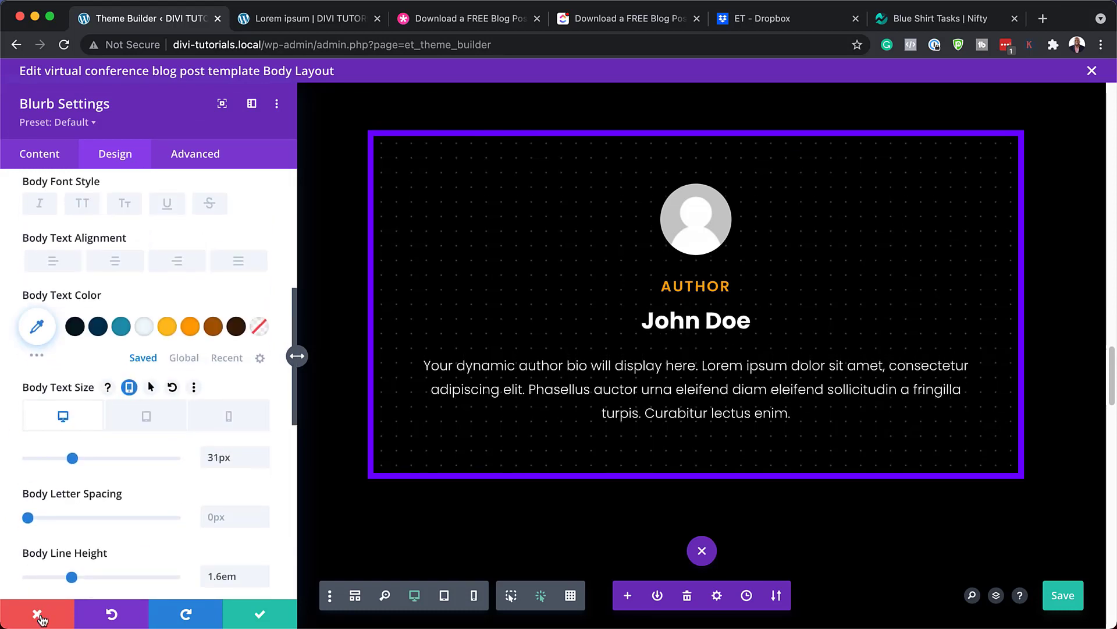
left_click(170, 330)
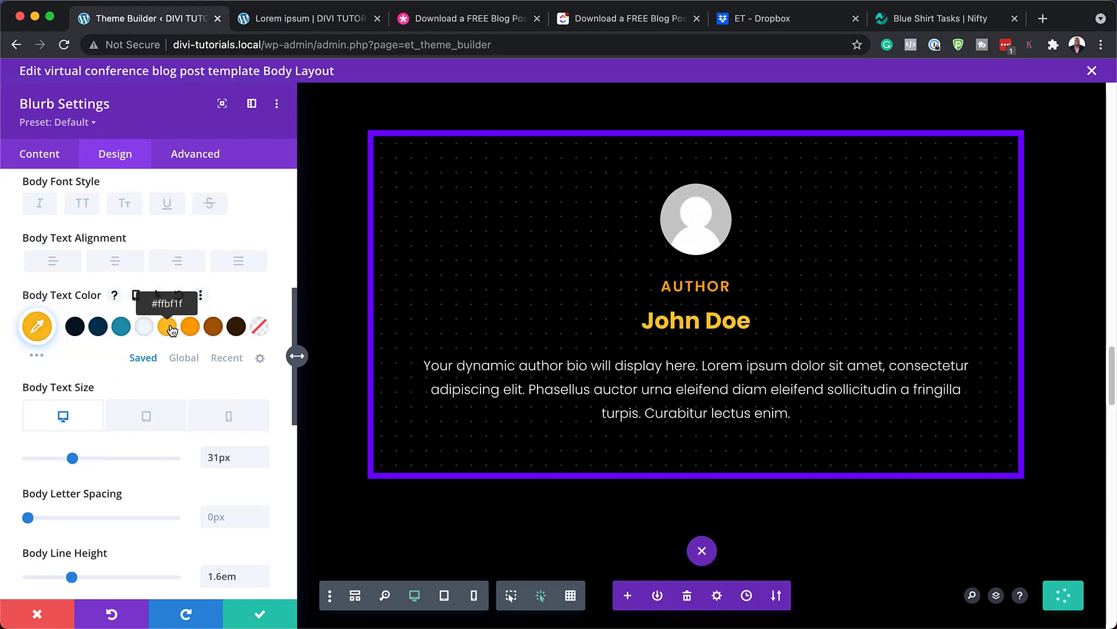
left_click(121, 326)
left_click(40, 612)
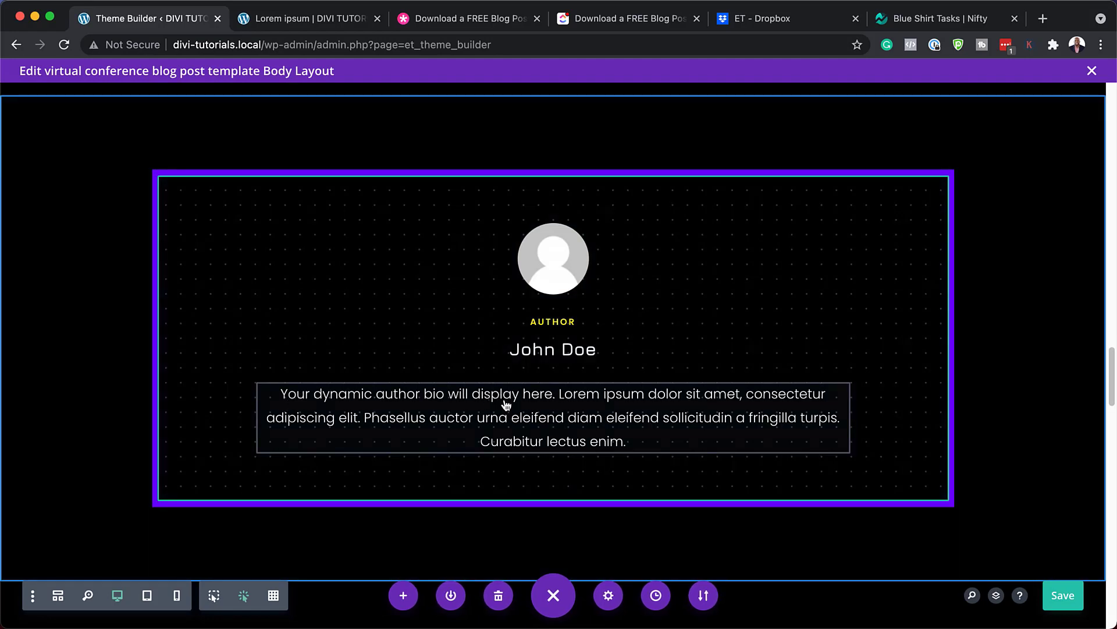
mouse_move(506, 405)
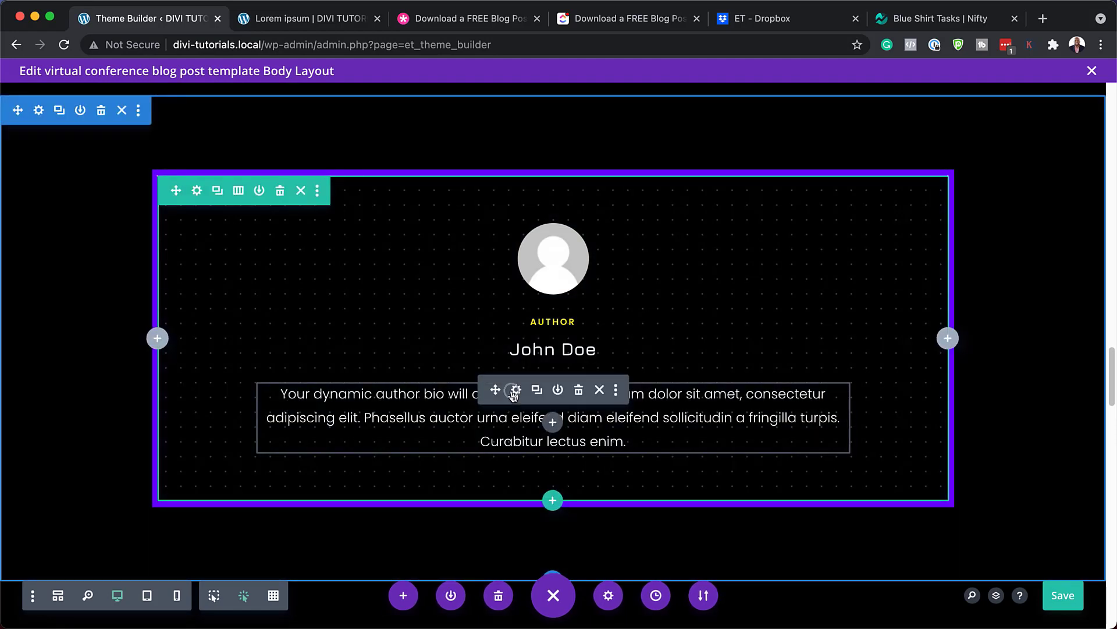
left_click(514, 390)
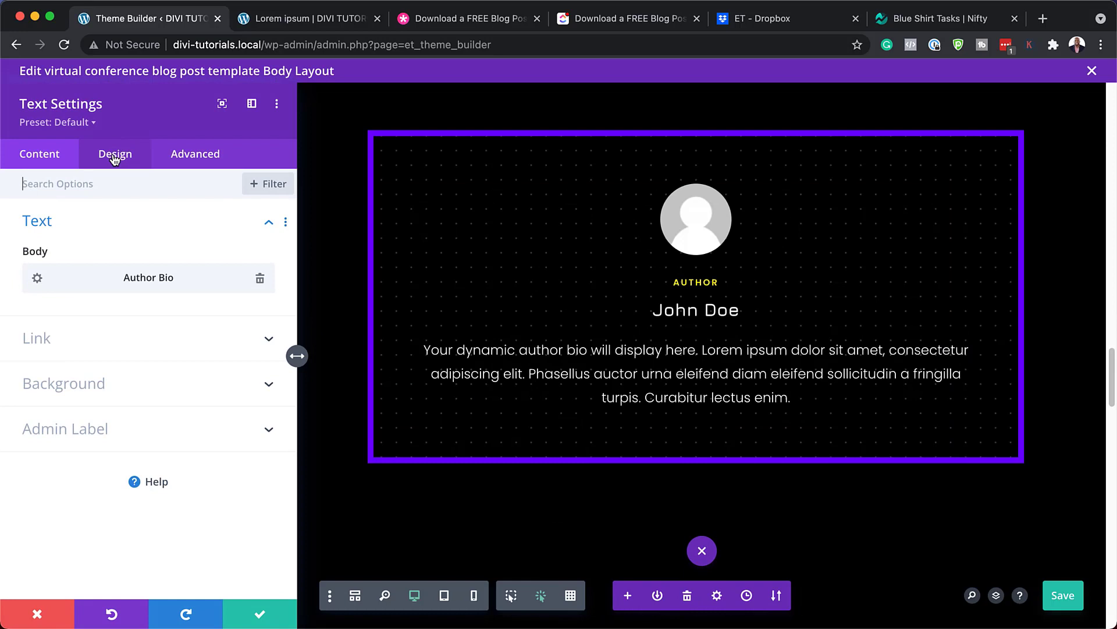
left_click(115, 156)
left_click(89, 227)
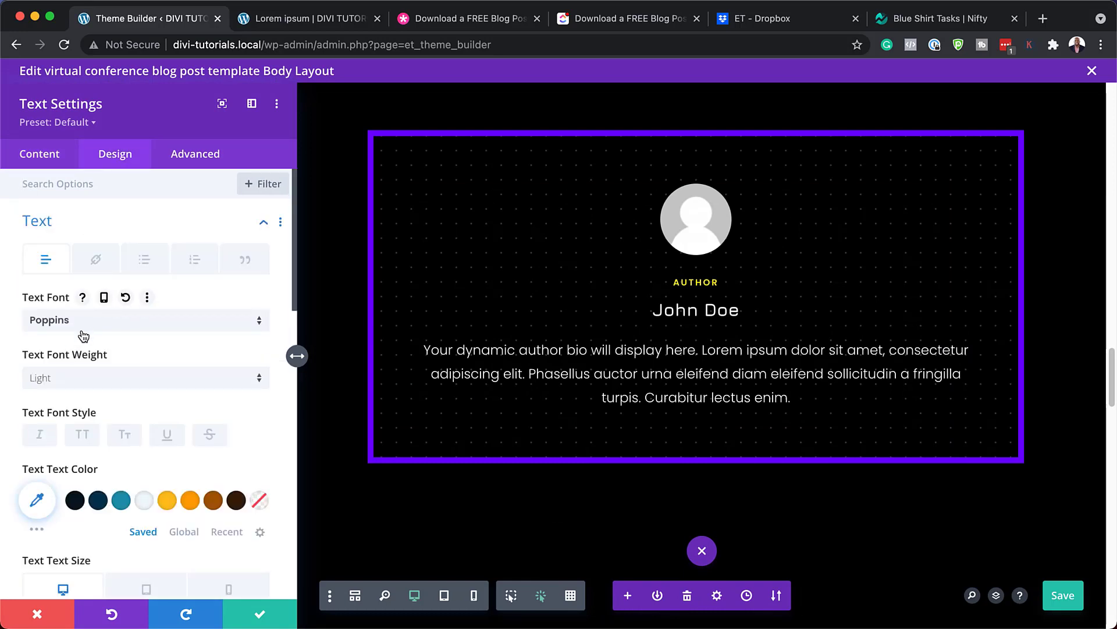
left_click(118, 326)
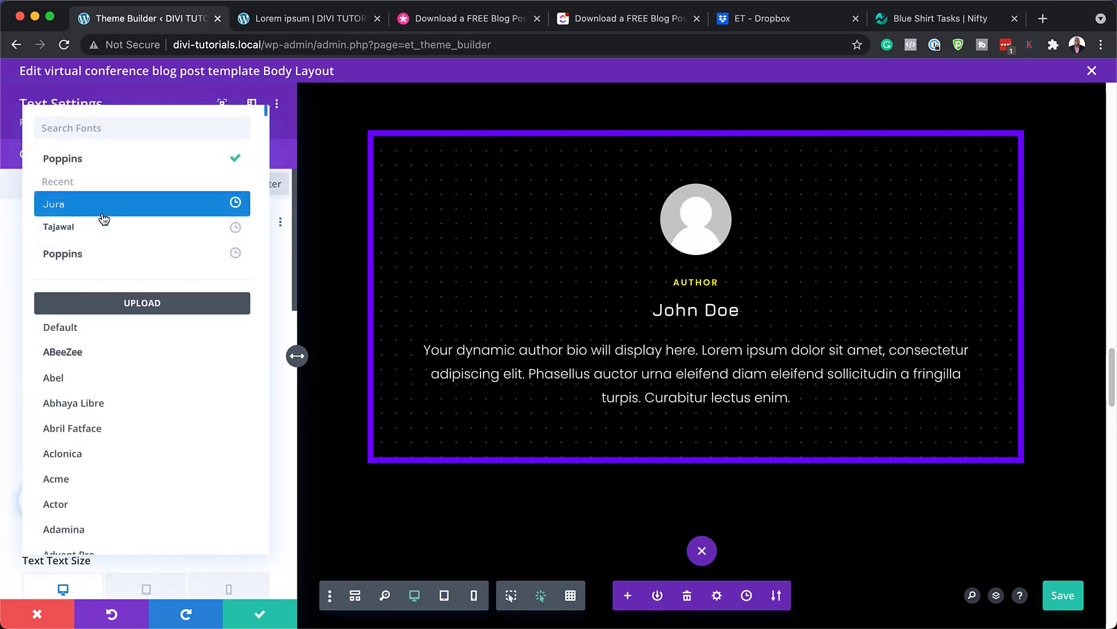
left_click(104, 211)
scroll(145, 320, "down", 6)
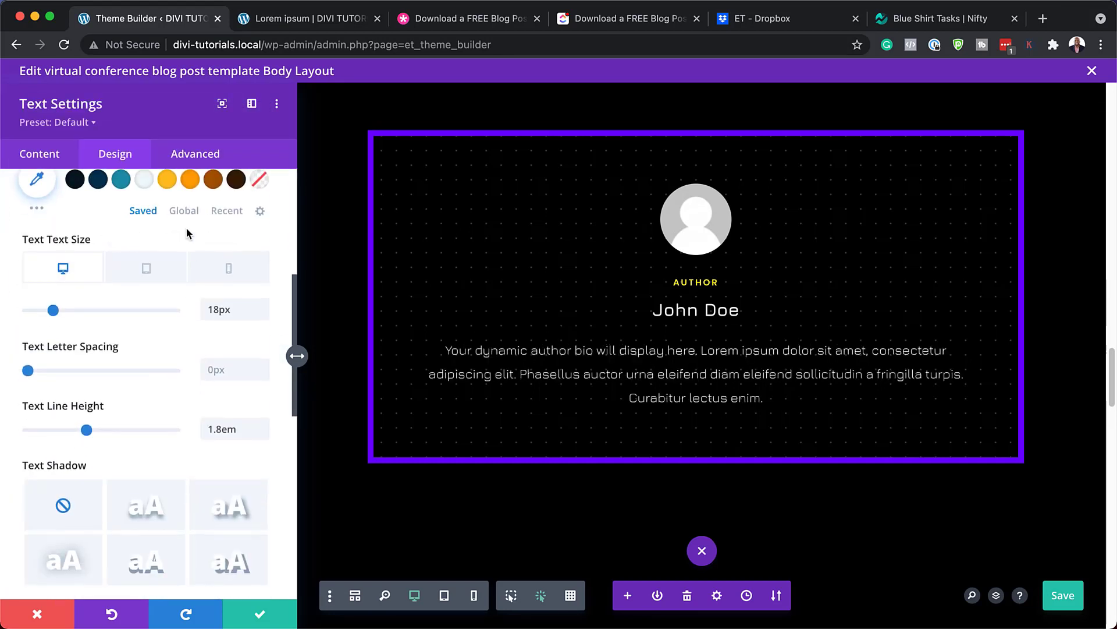
left_click(190, 179)
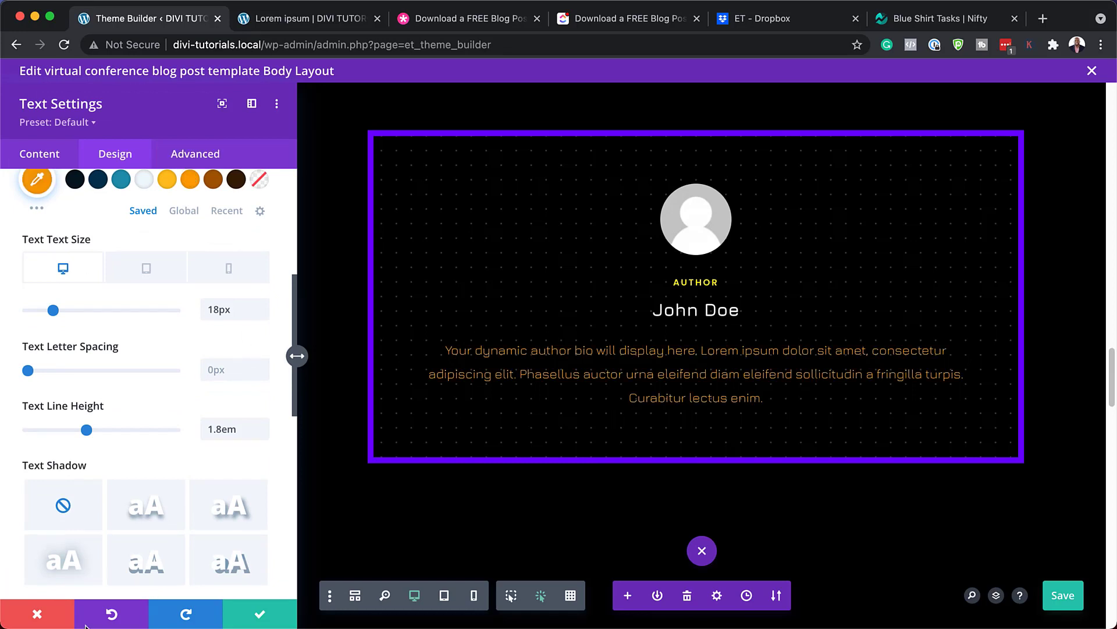
left_click(61, 617)
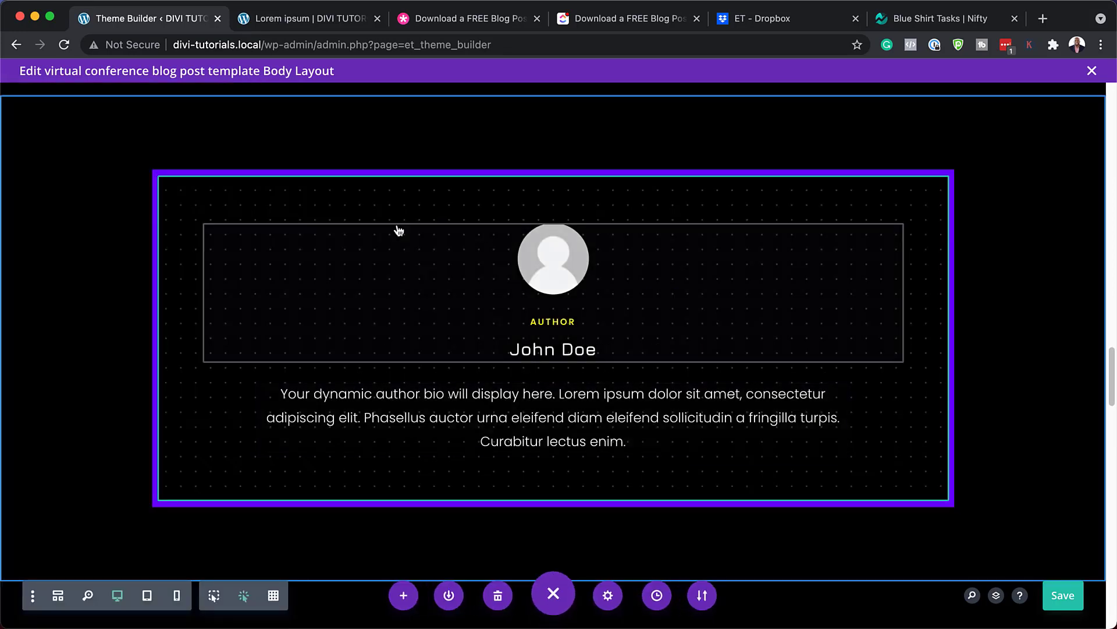
mouse_move(178, 194)
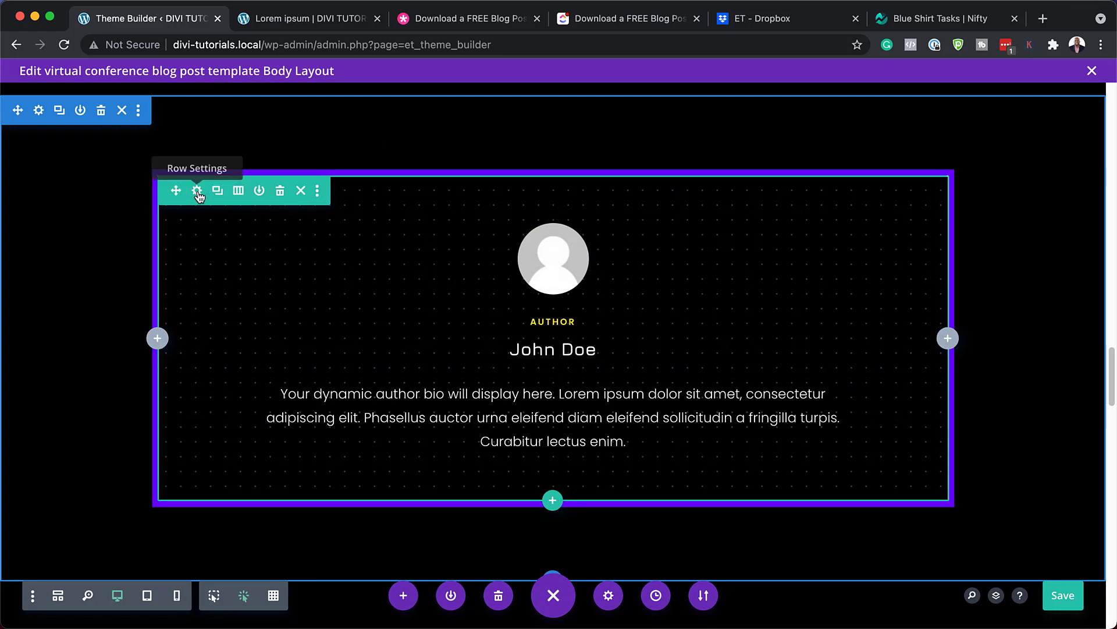
left_click(199, 191)
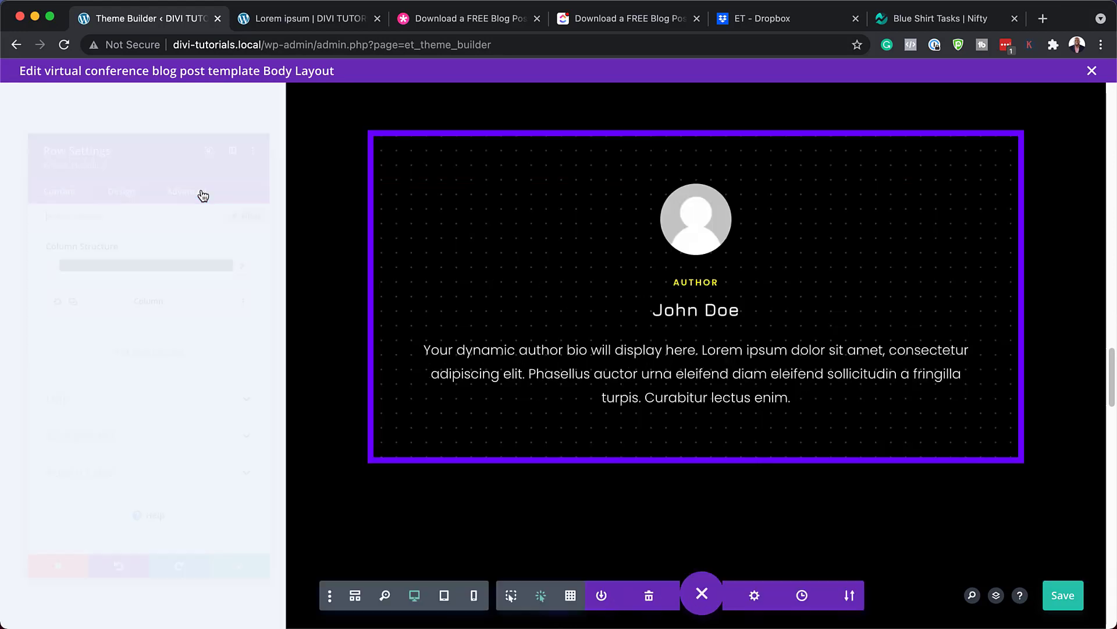
left_click(78, 454)
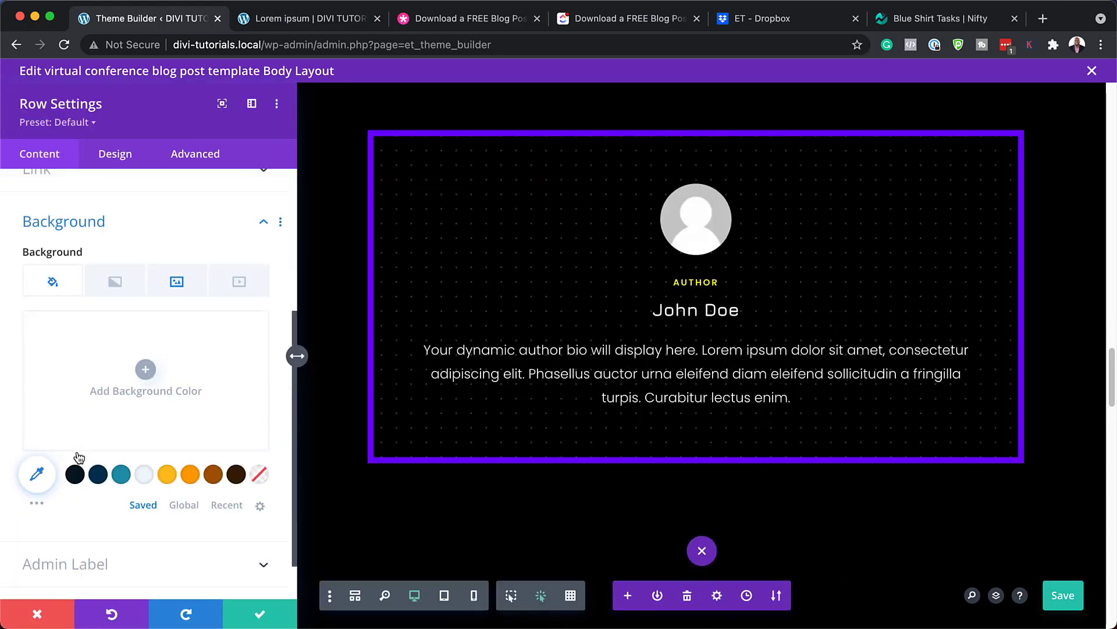
left_click(177, 282)
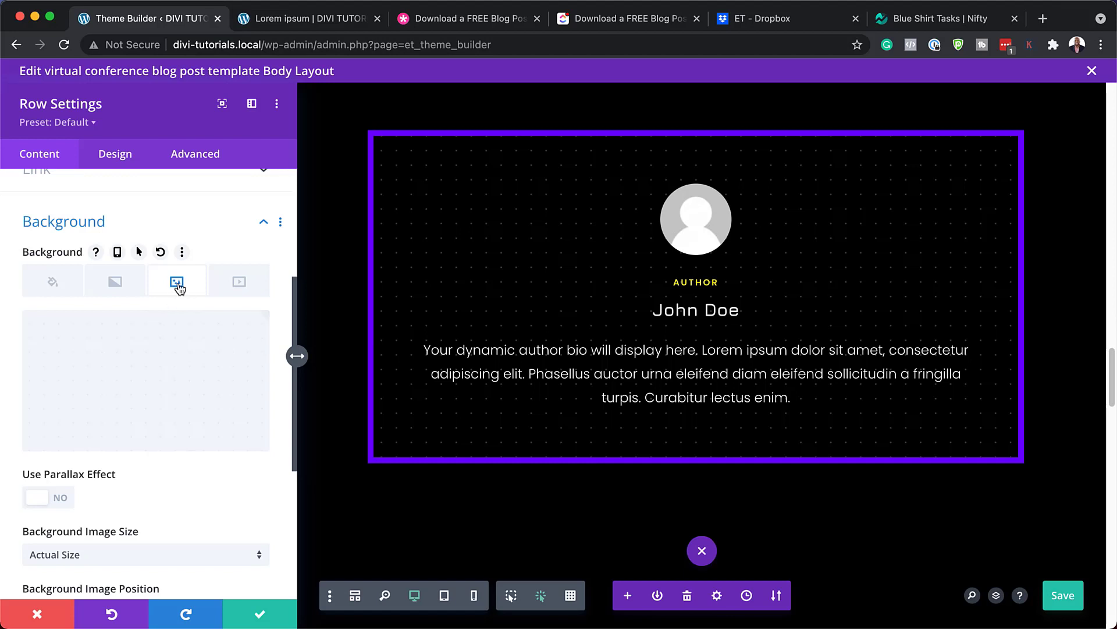
mouse_move(132, 384)
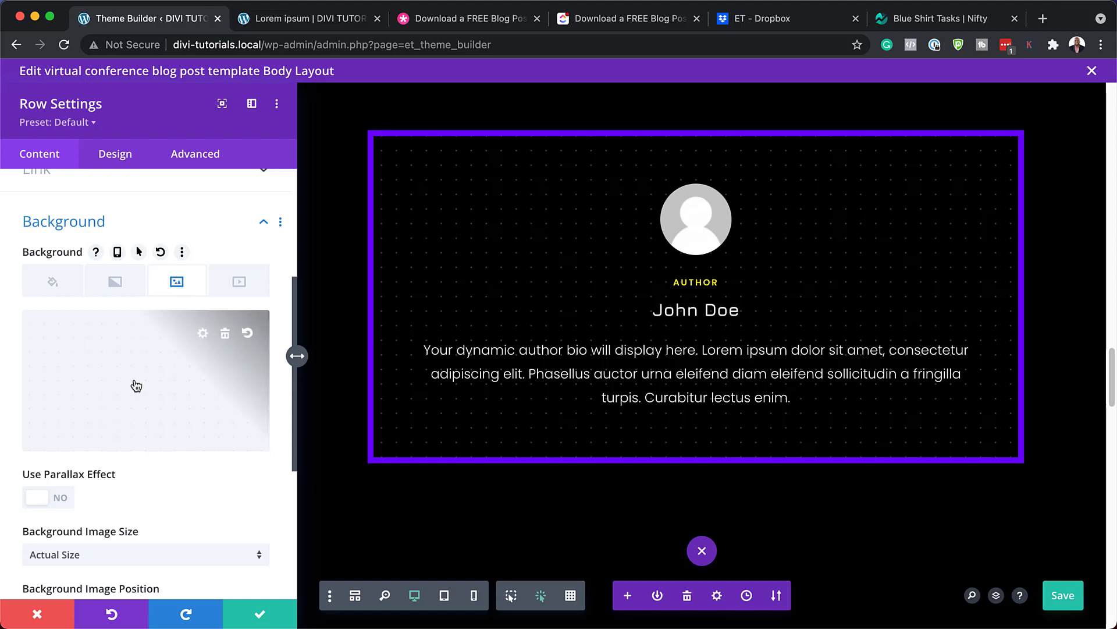
left_click(227, 334)
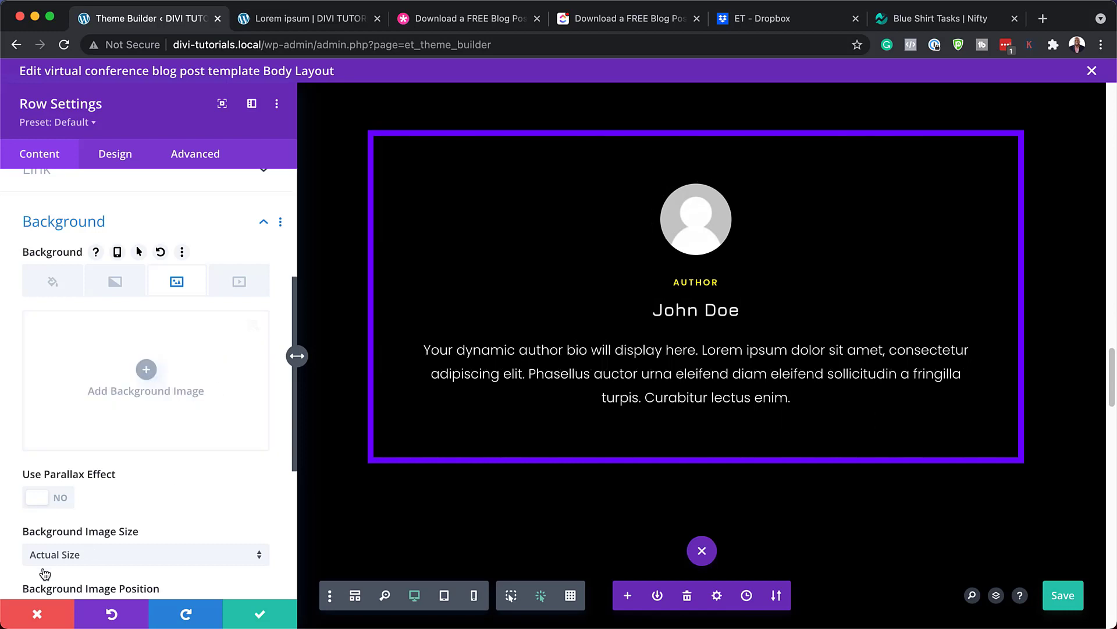
left_click(40, 611)
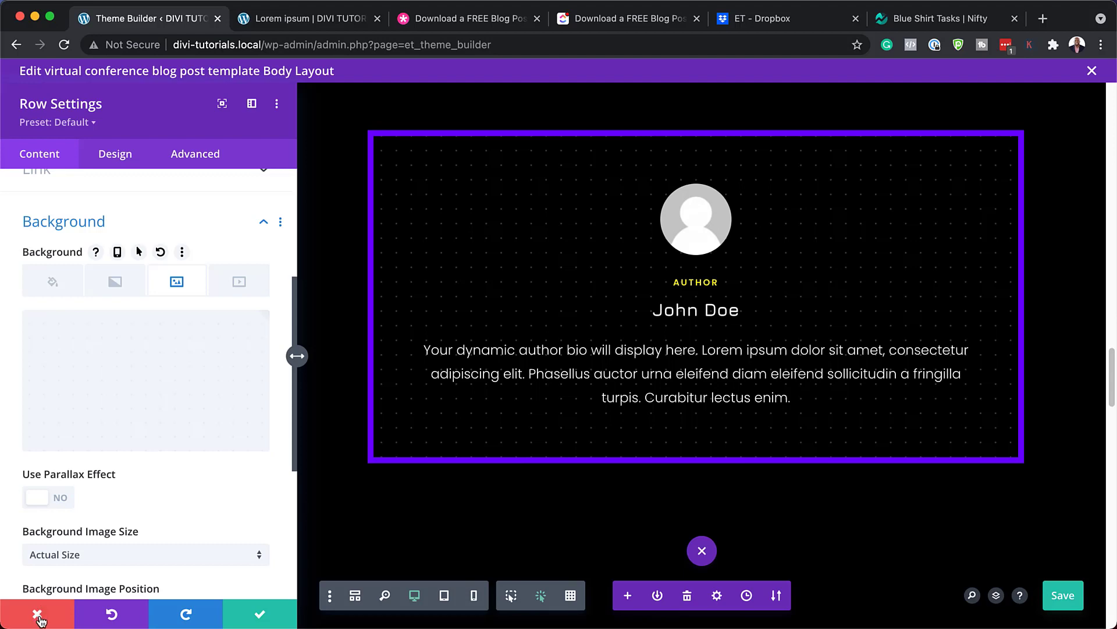
left_click(40, 617)
scroll(449, 520, "down", 4)
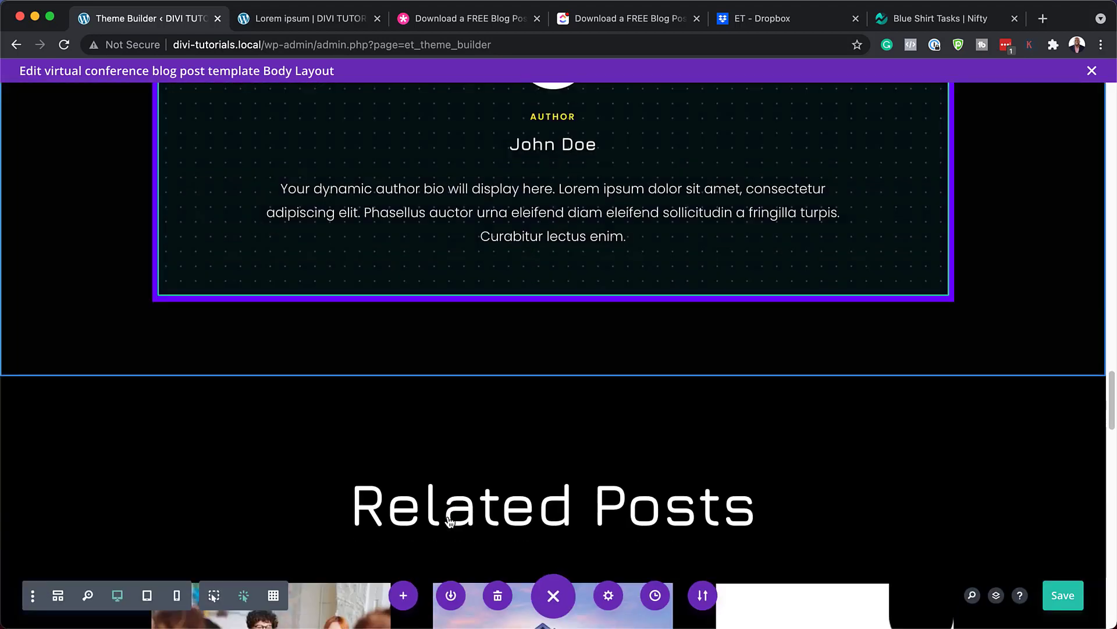
scroll(449, 521, "down", 7)
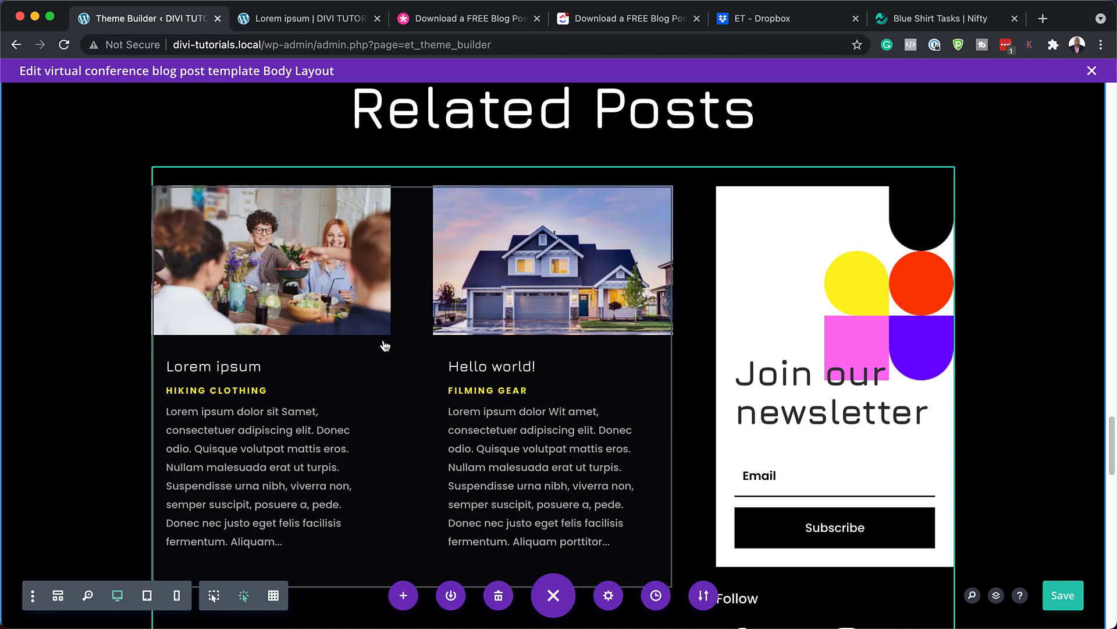
mouse_move(366, 306)
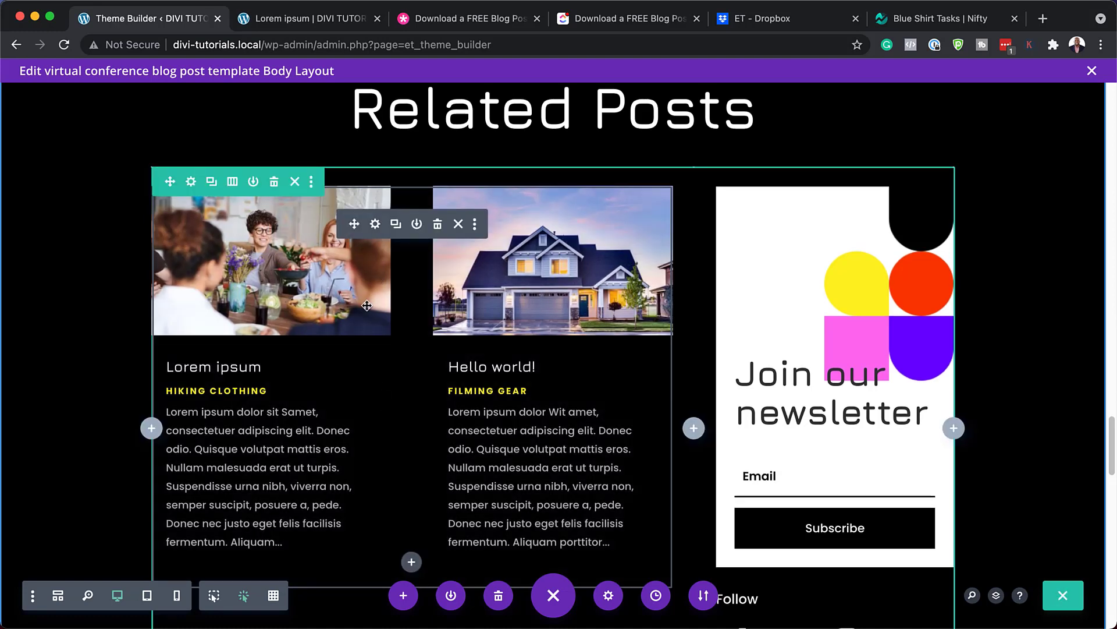
left_click(376, 225)
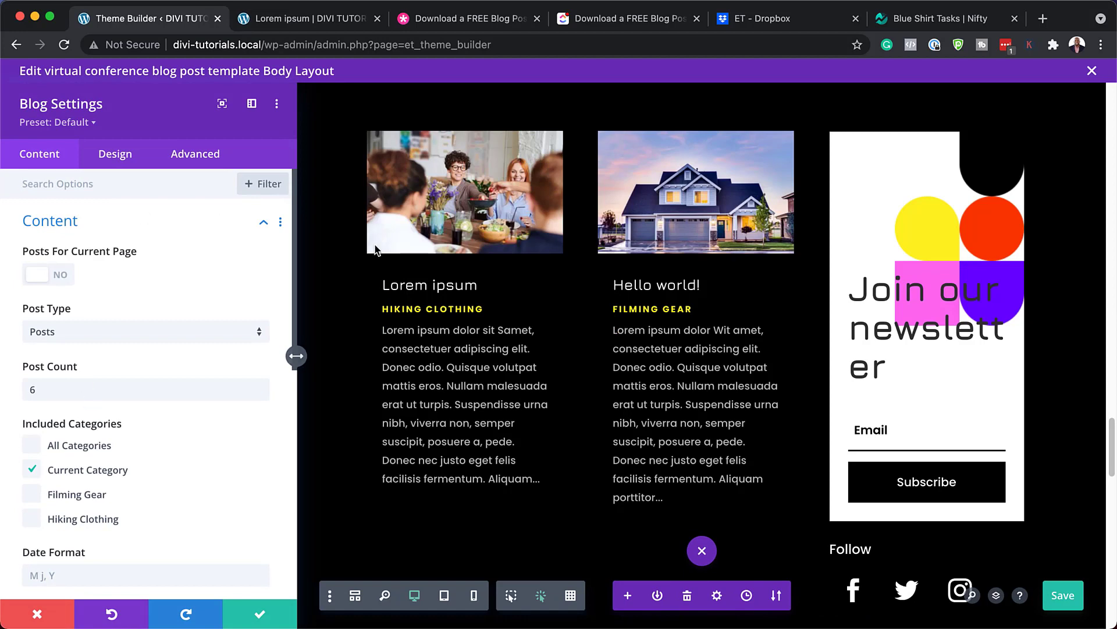
left_click(381, 279)
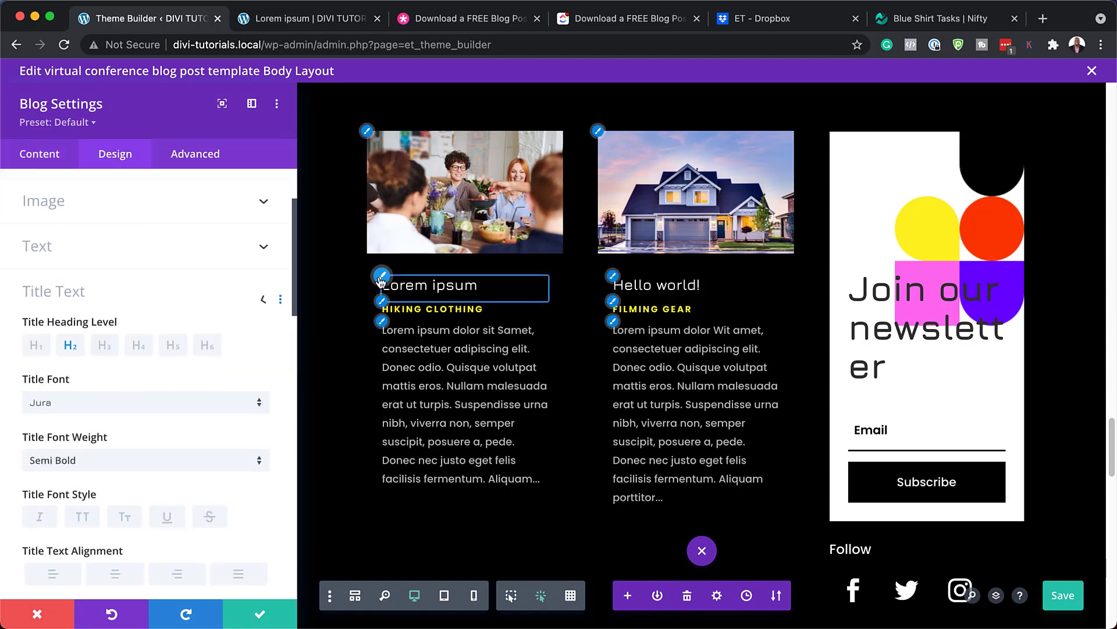
left_click(88, 309)
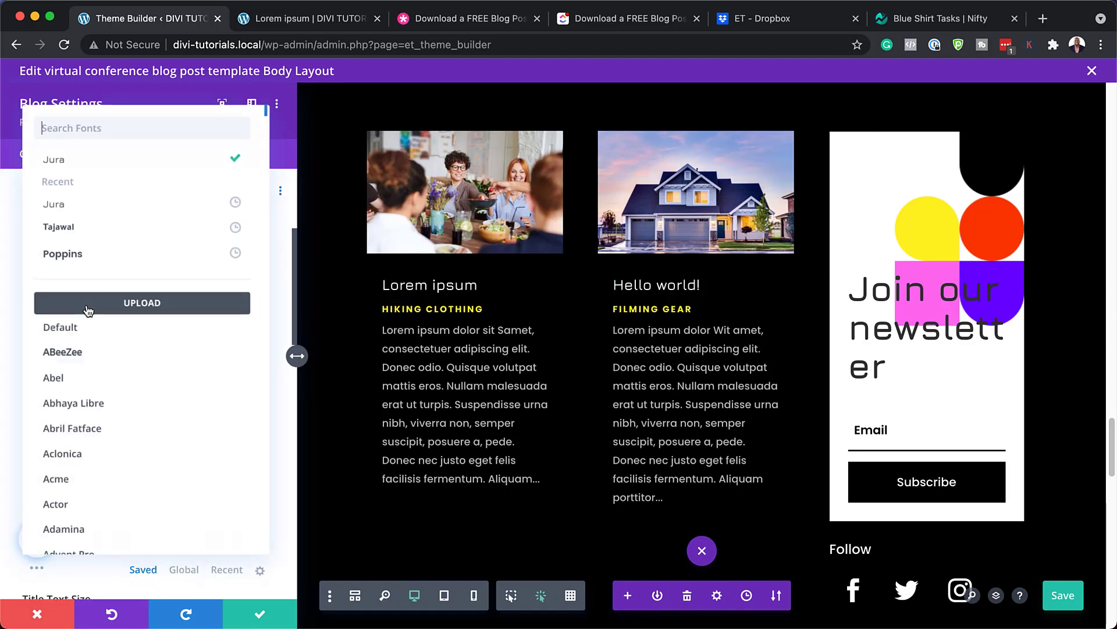
left_click(96, 252)
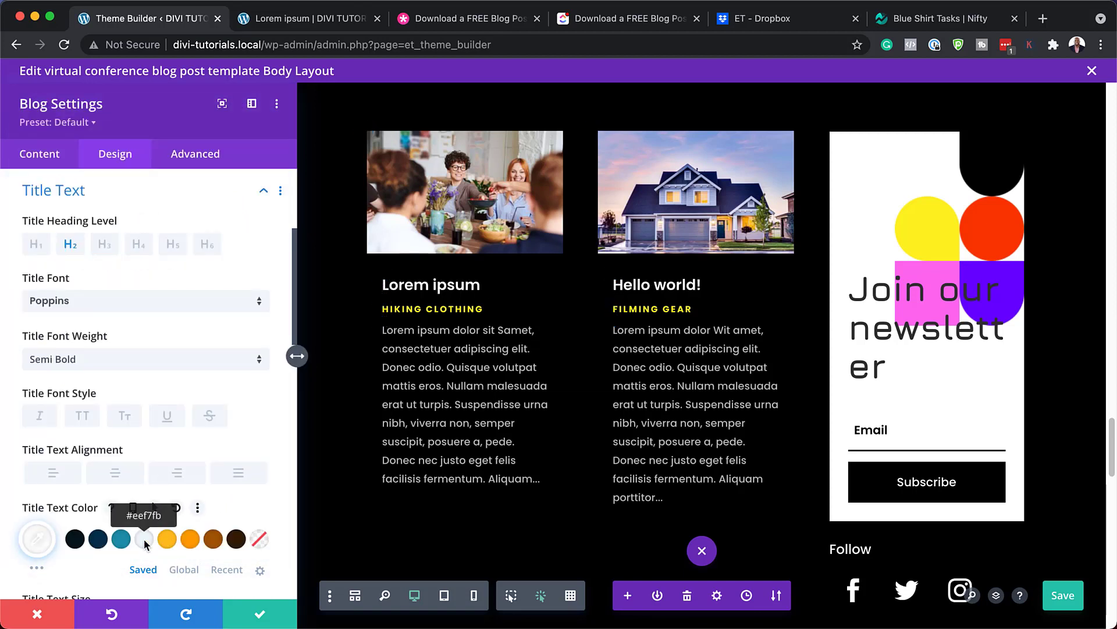
left_click(168, 541)
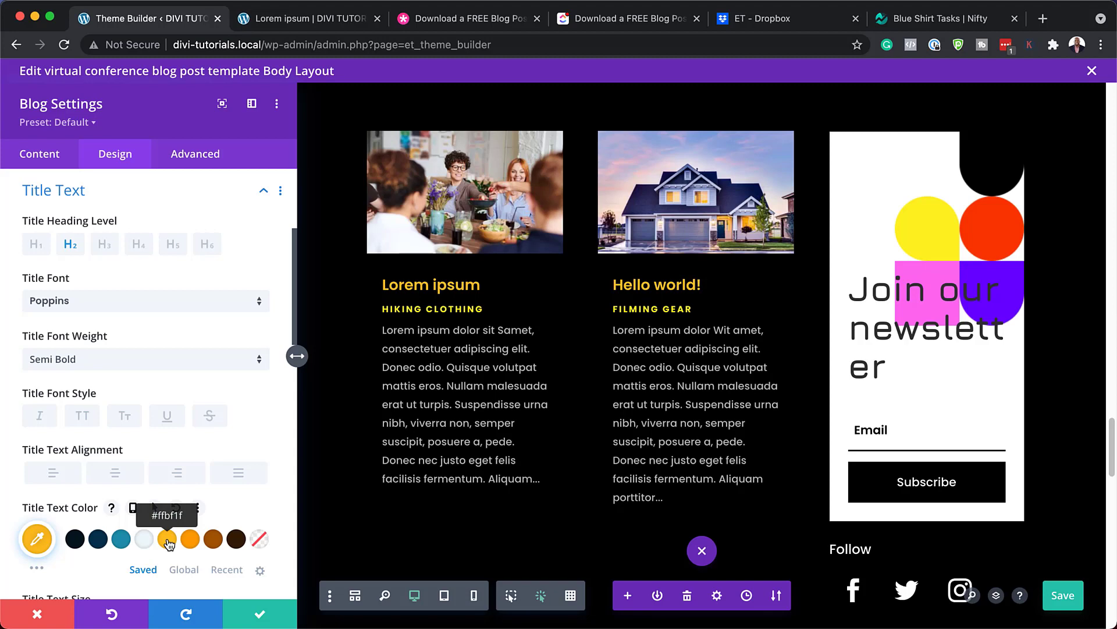
left_click(213, 540)
left_click(48, 616)
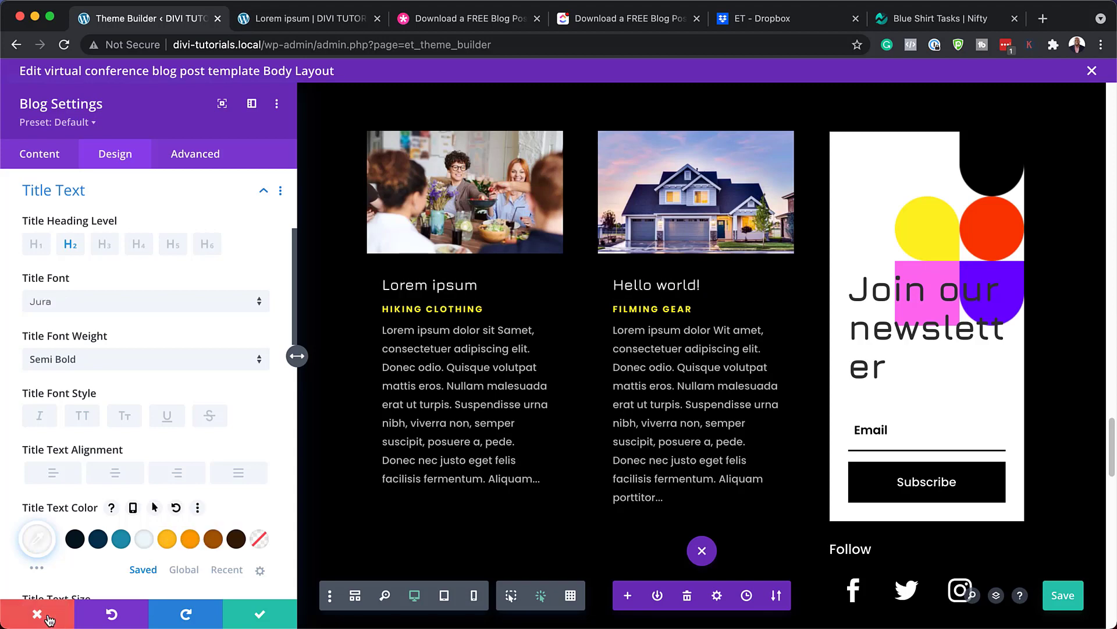
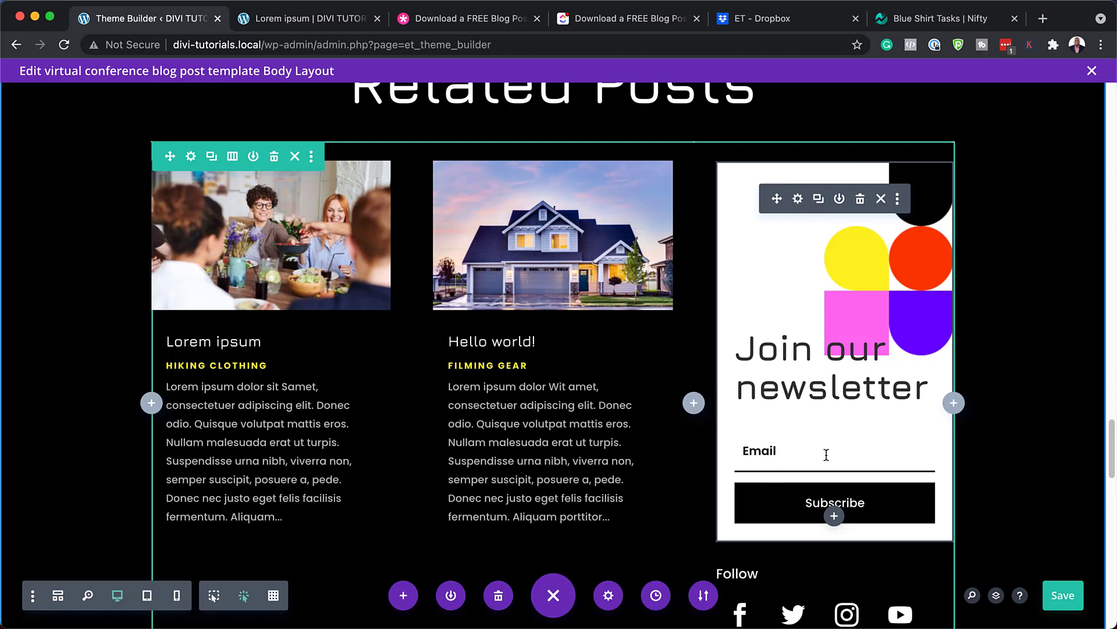
Open the newsletter optin's settings, confirm MailChimp as provider, and reveal its 'Success!' message action
left_click(799, 200)
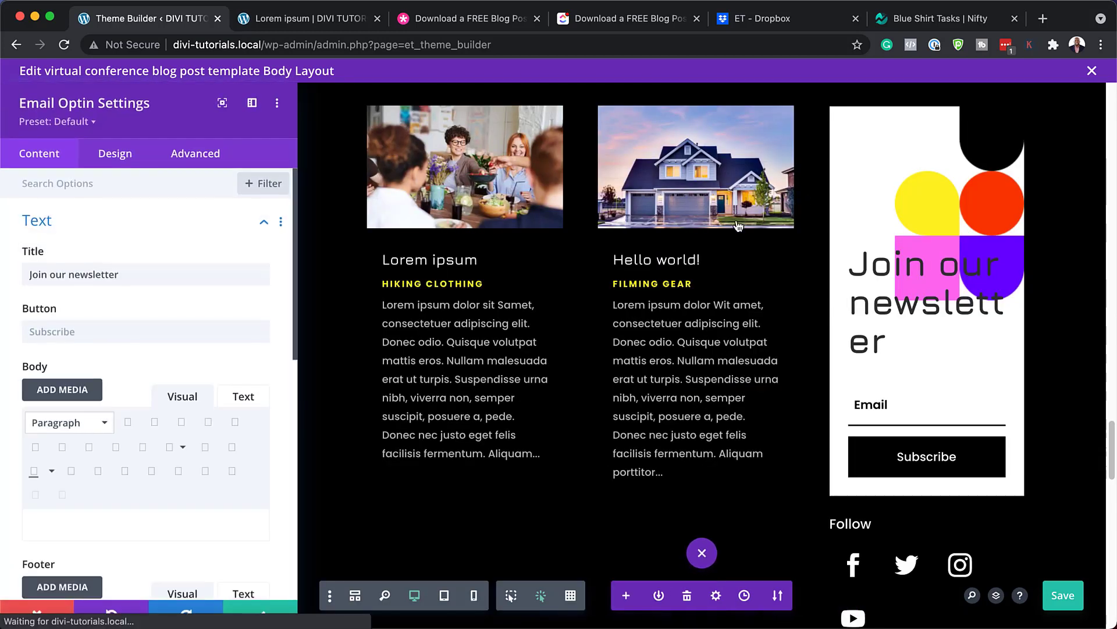
scroll(142, 521, "down", 5)
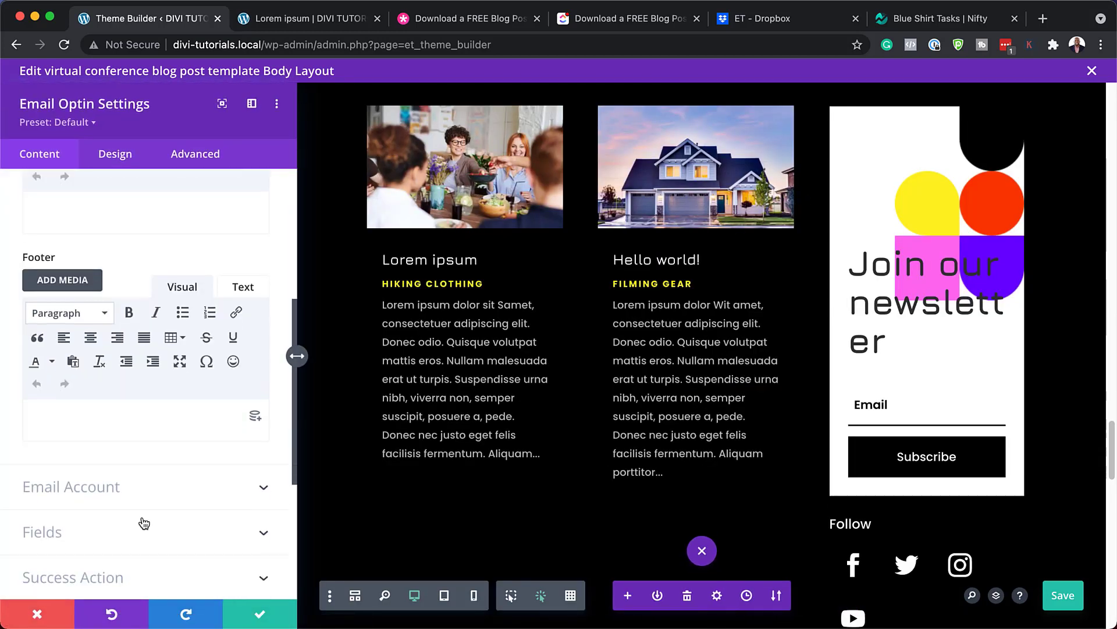
scroll(144, 522, "down", 1)
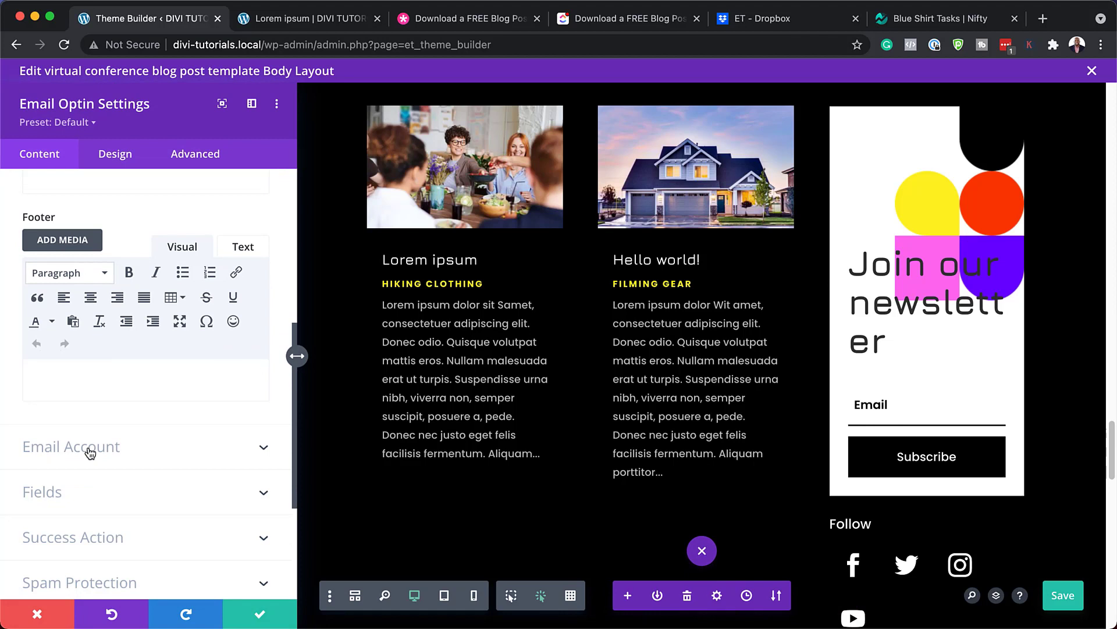
left_click(90, 448)
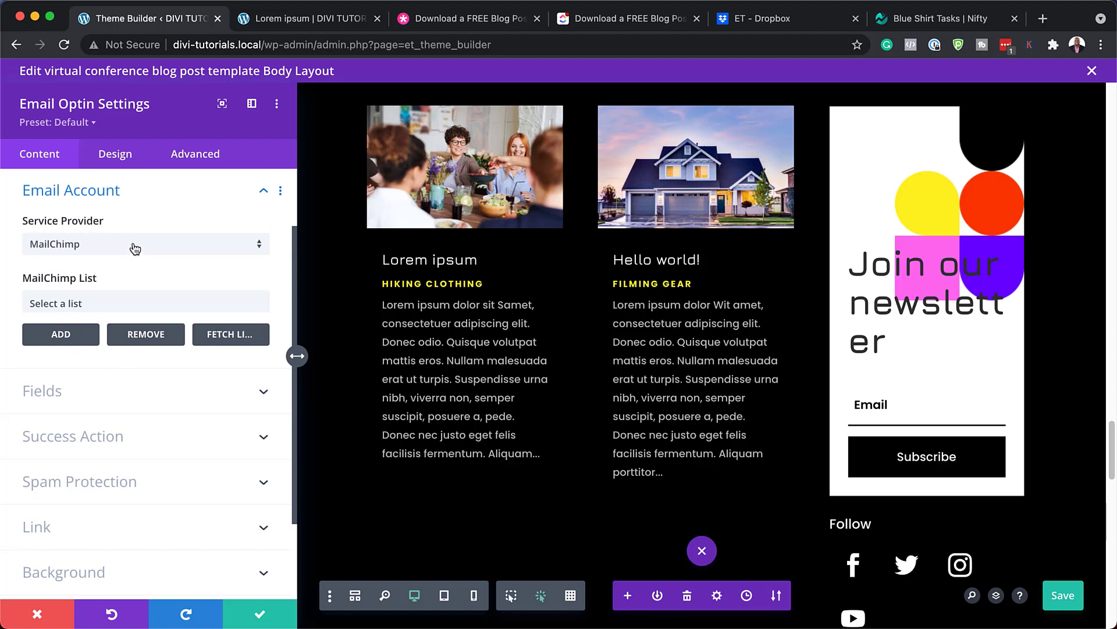
left_click(135, 248)
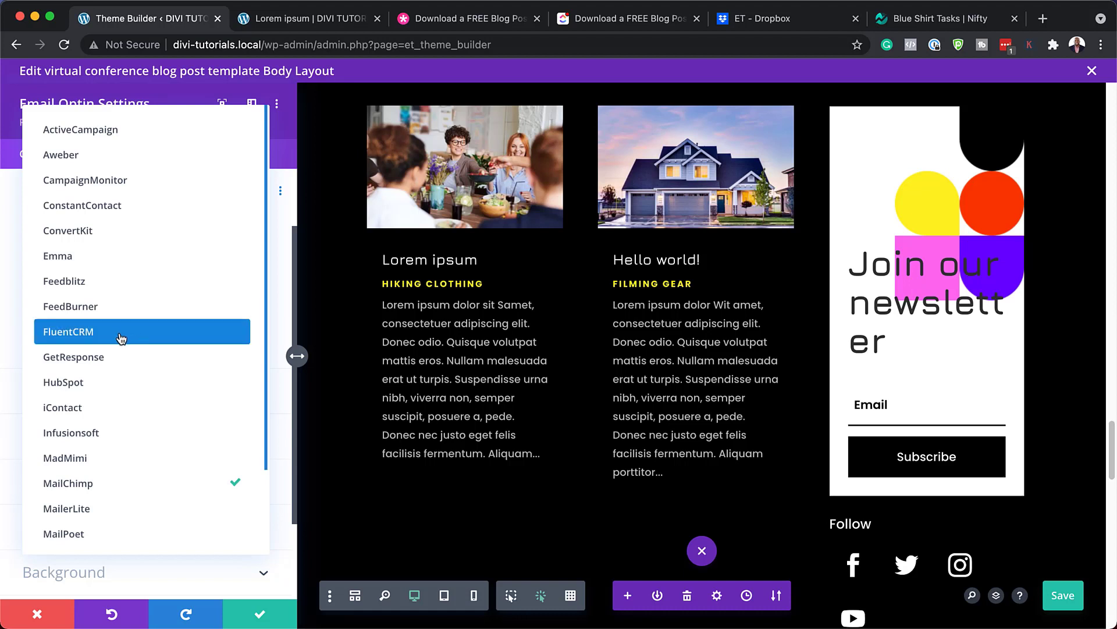
left_click(12, 336)
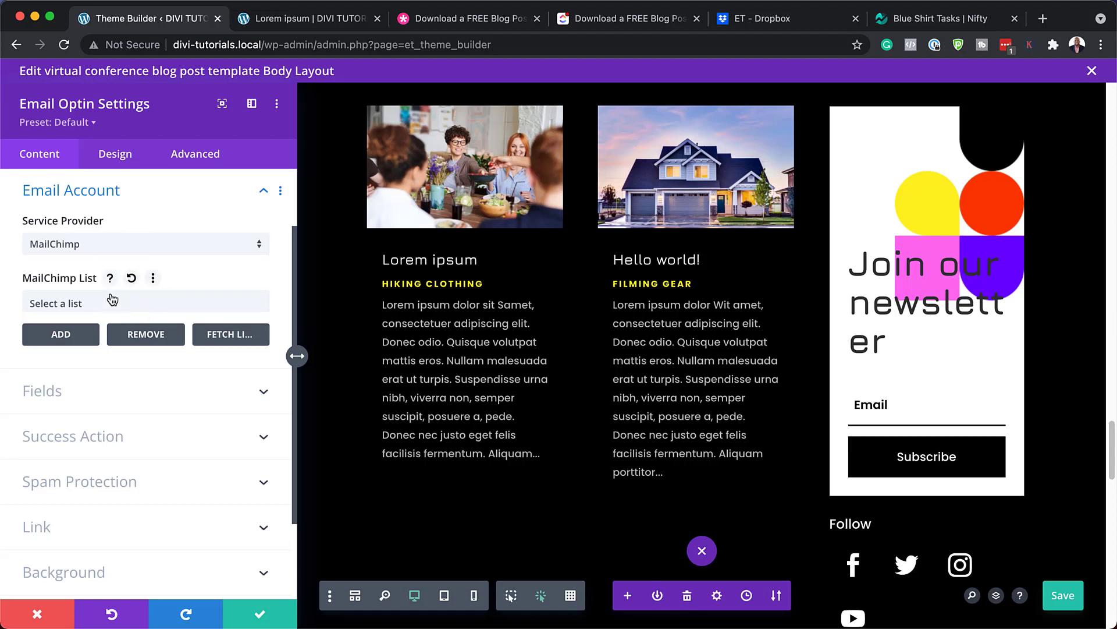
left_click(149, 304)
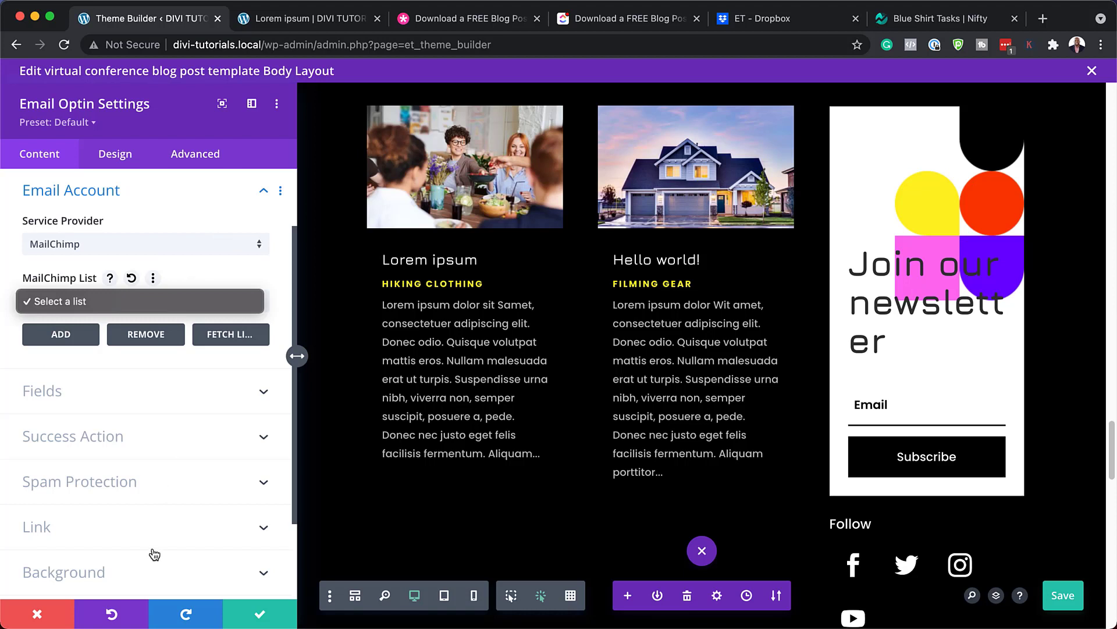
left_click(119, 438)
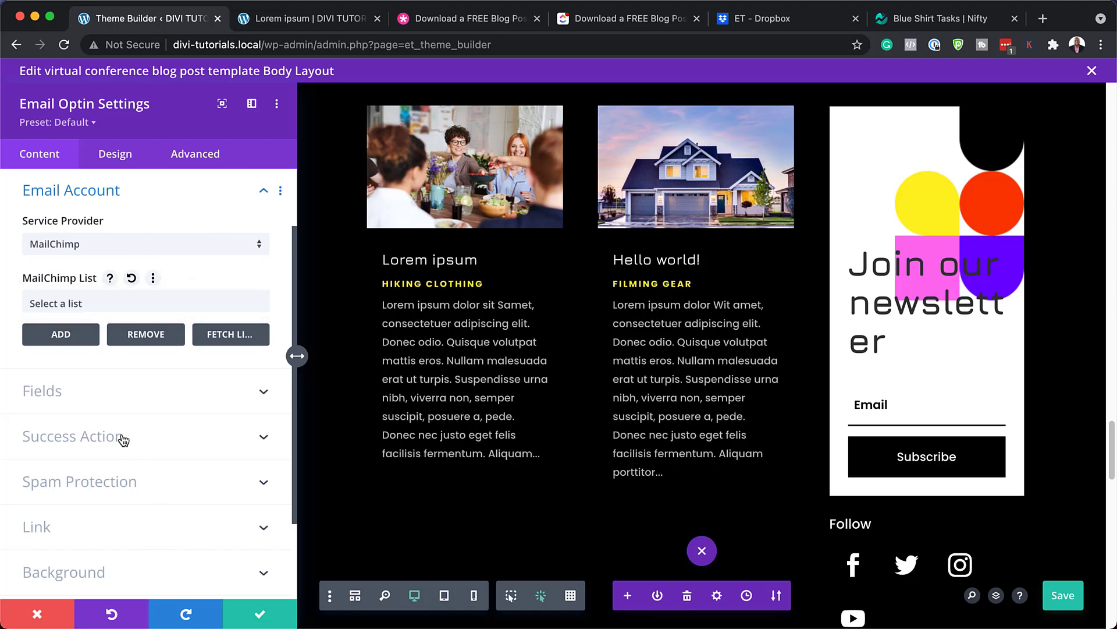
left_click(111, 438)
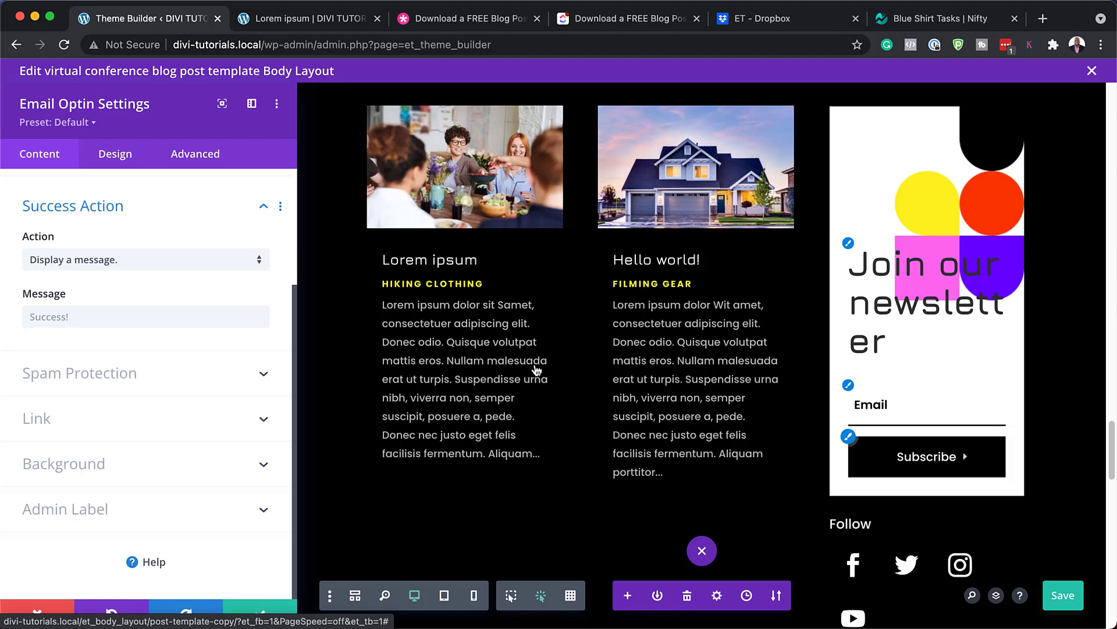
Switch the optin's success action from the message to Redirect to a custom URL
left_click(26, 316)
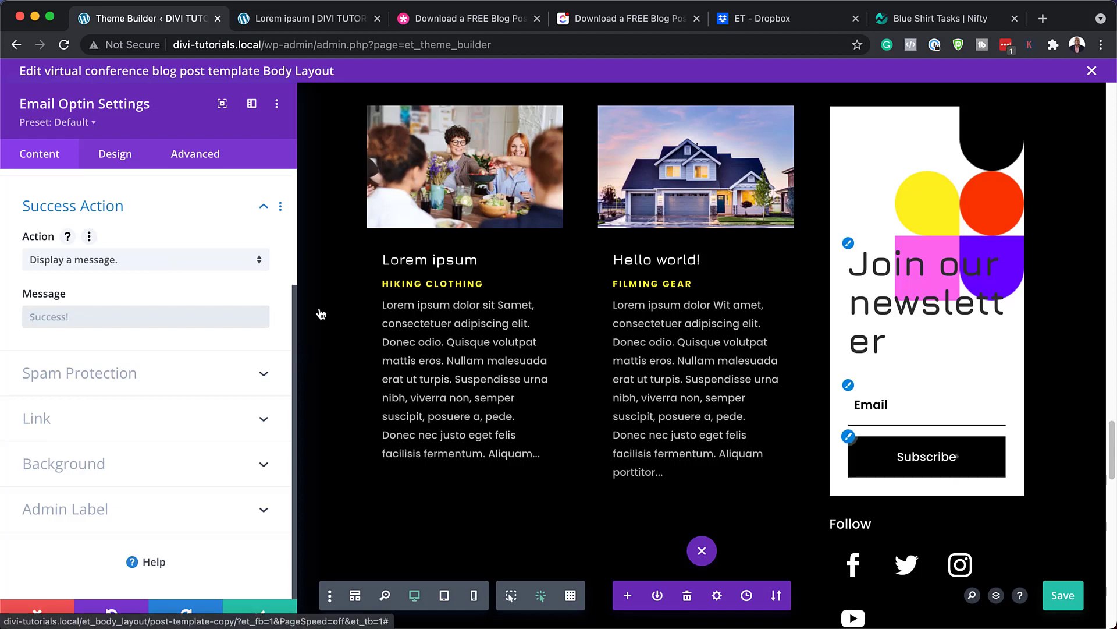
left_click(113, 262)
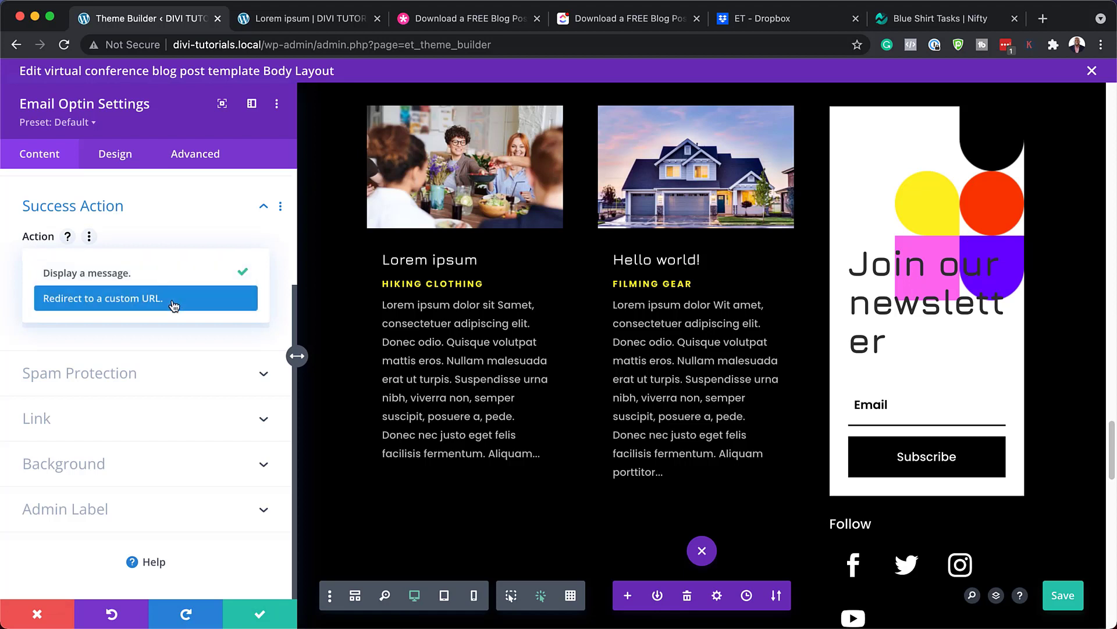
left_click(196, 306)
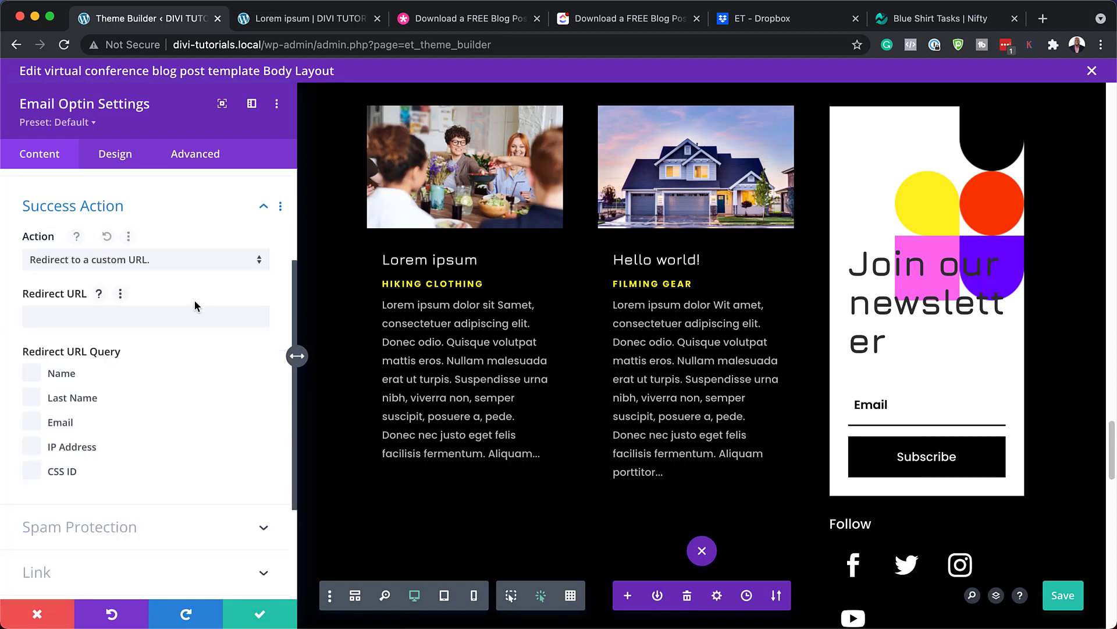
left_click(174, 317)
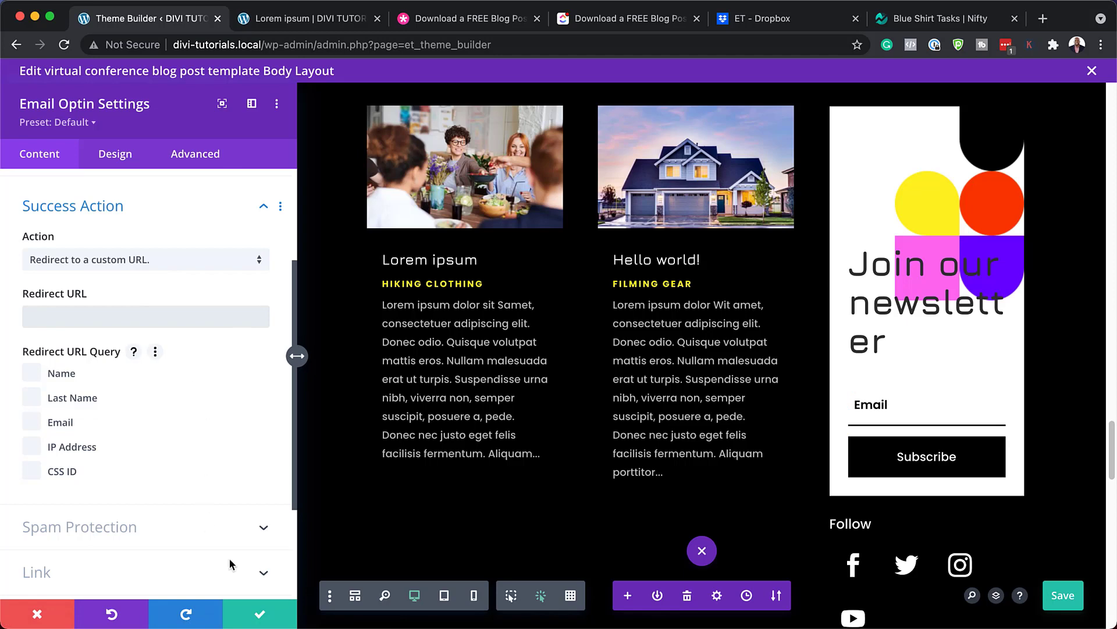
Discard the redirect change and reopen the newsletter optin's settings
left_click(37, 615)
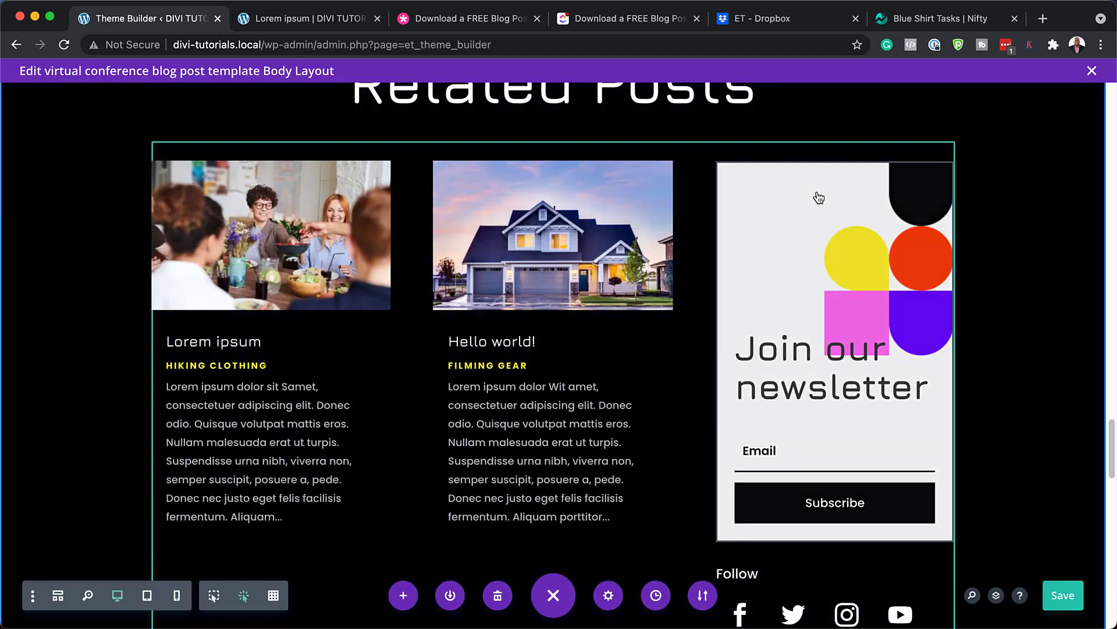
mouse_move(847, 193)
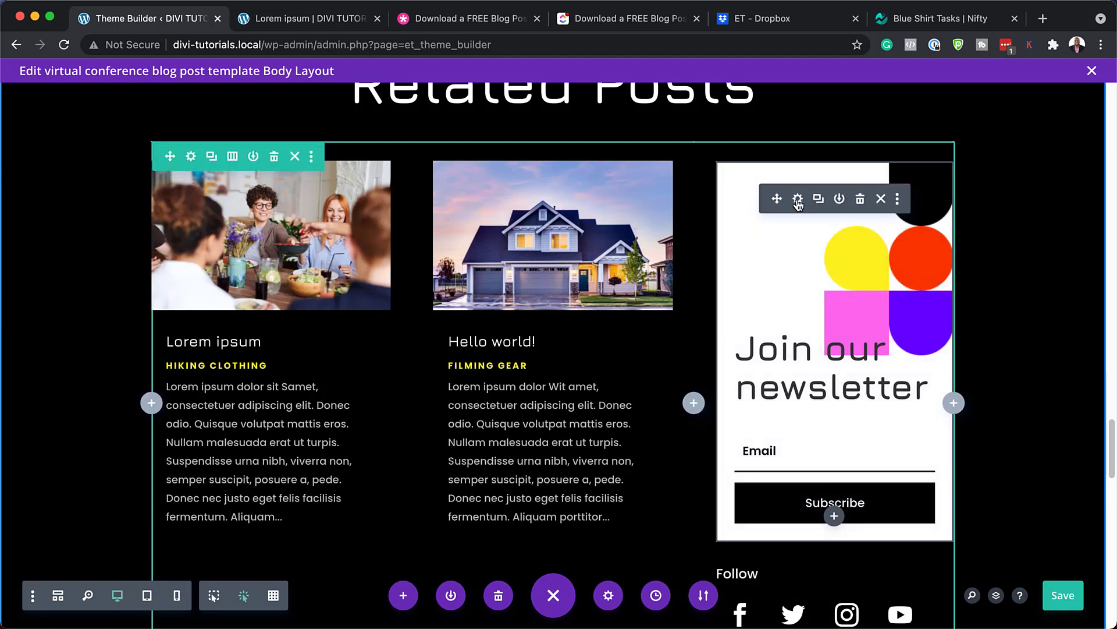
left_click(798, 199)
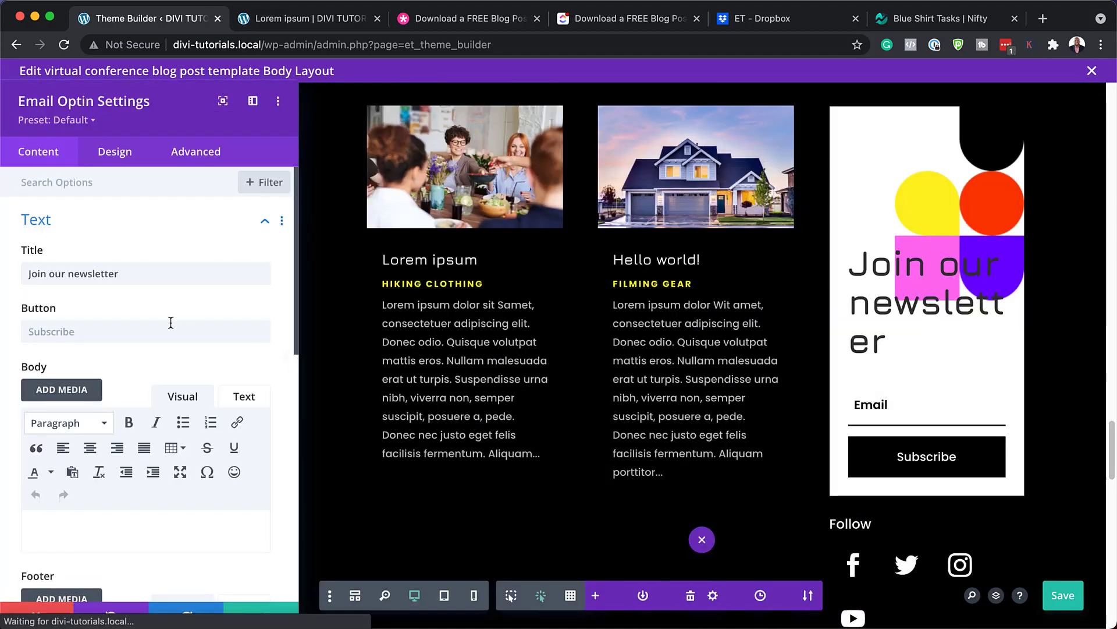
Select the 'Join our newsletter' title text and scroll through the setting sections
left_click(119, 274)
key("super+a")
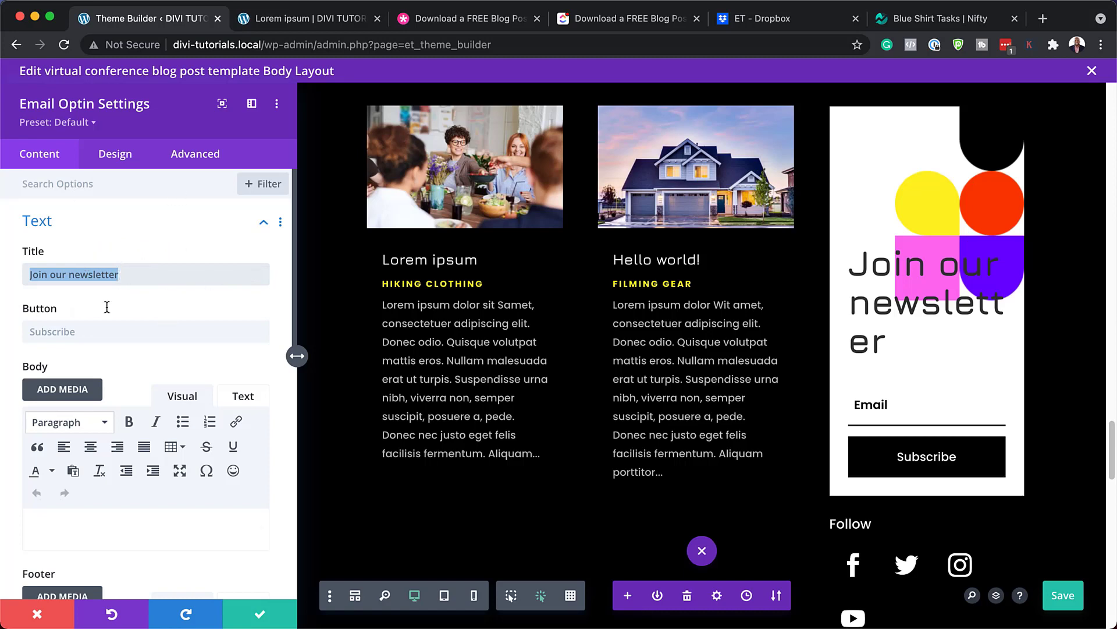
scroll(186, 513, "down", 4)
scroll(187, 511, "up", 4)
scroll(187, 511, "down", 10)
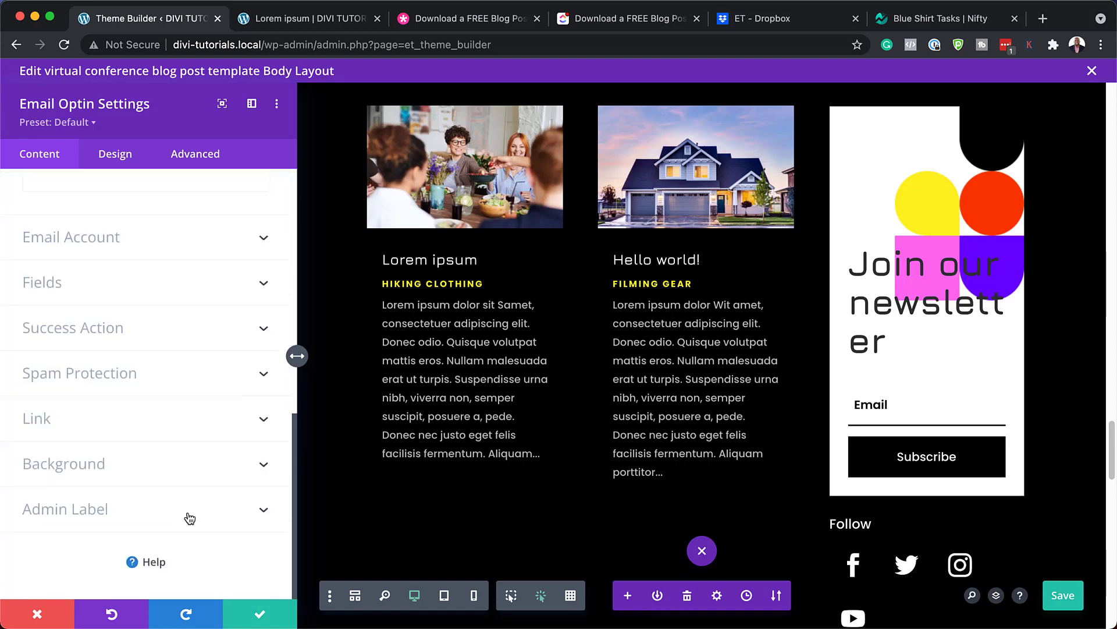
Delete the colourful shapes image from the optin's Background image settings
left_click(81, 463)
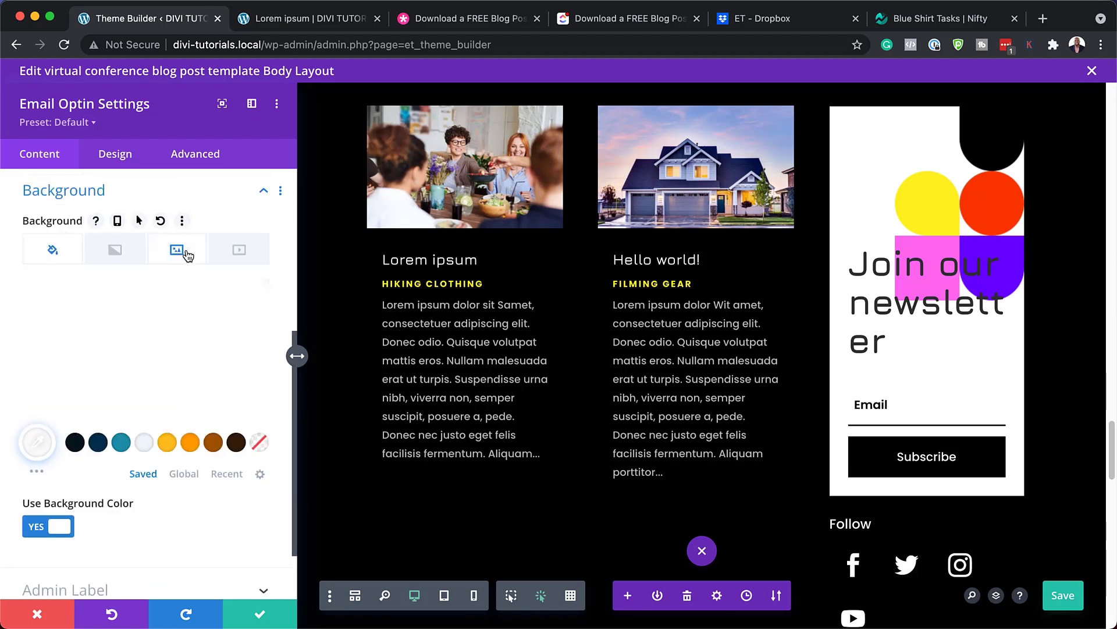
left_click(187, 250)
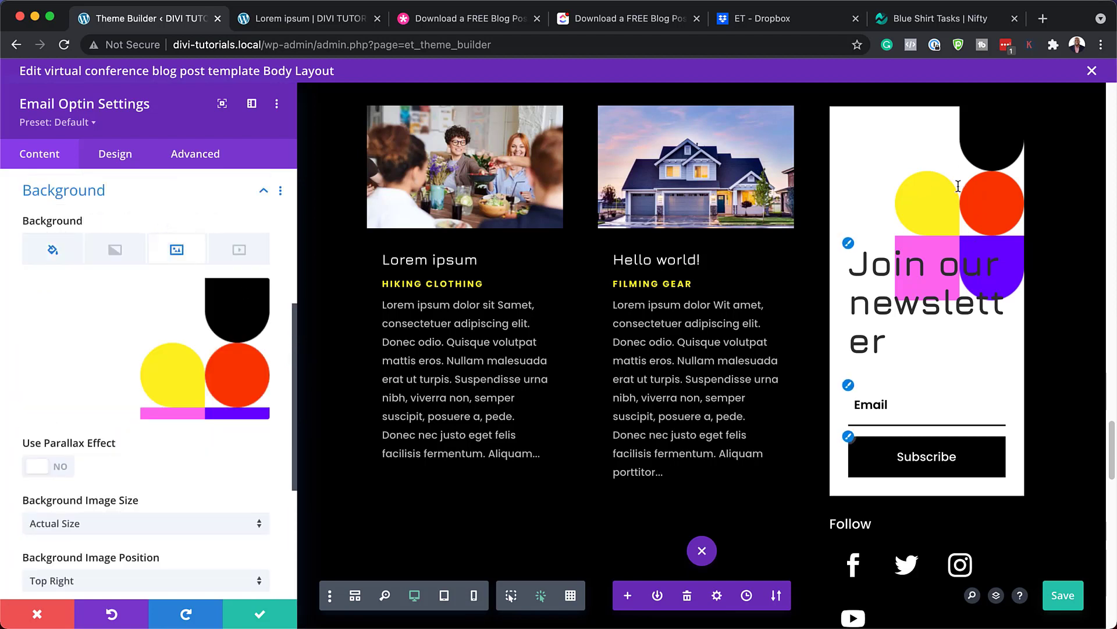
mouse_move(244, 301)
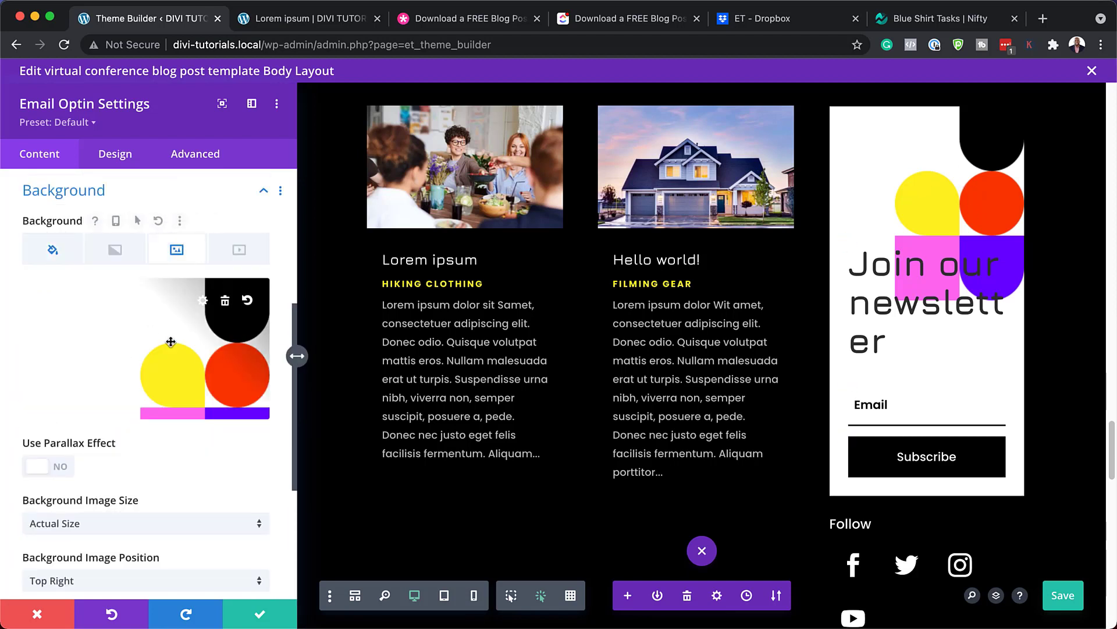
left_click(226, 300)
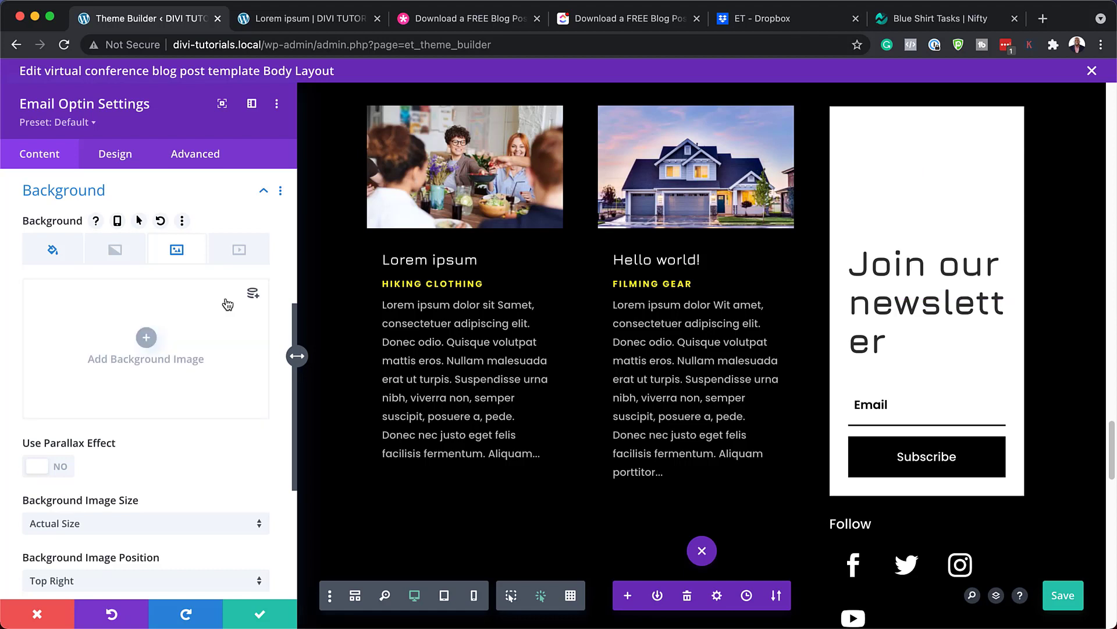
Try a 40px newsletter title with orange, then brown colour, then discard the optin changes
left_click(849, 244)
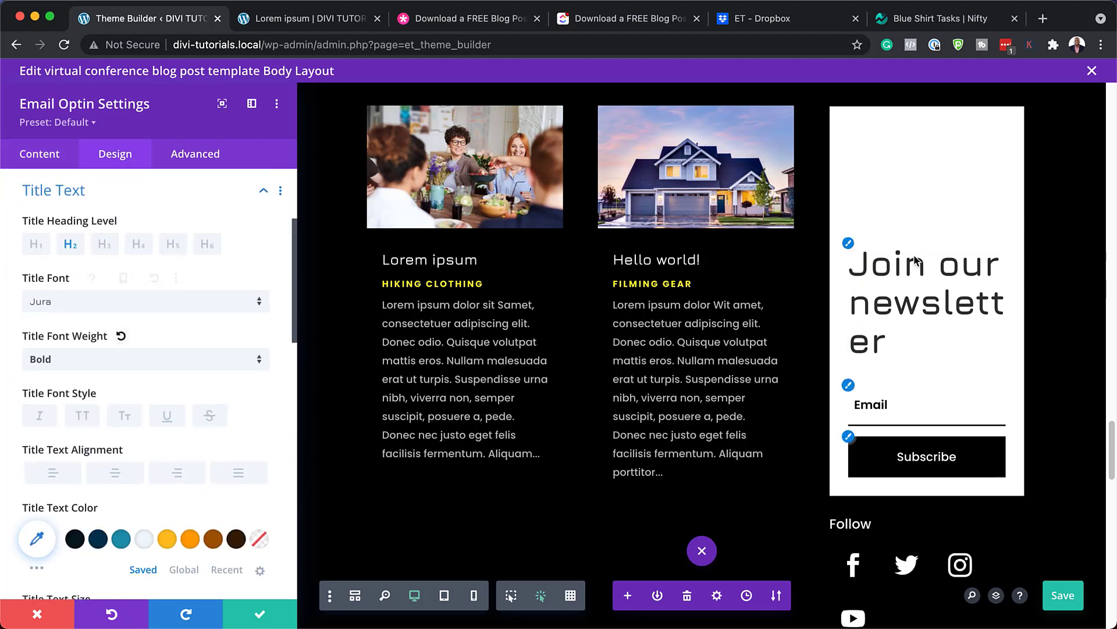
scroll(134, 445, "down", 4)
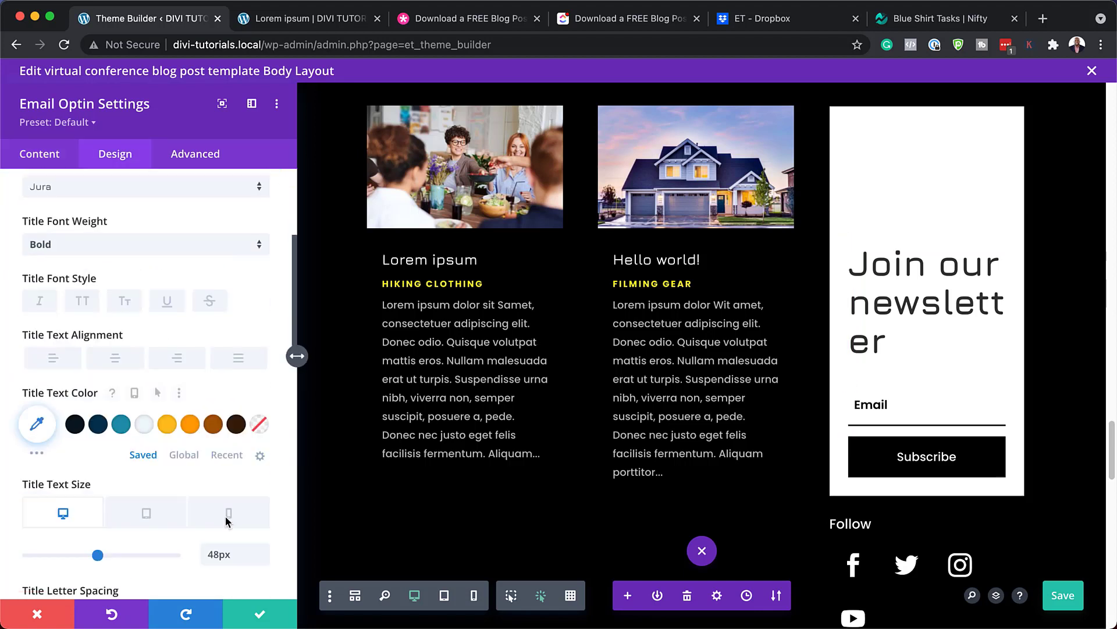
left_click_drag(262, 466, 262, 466)
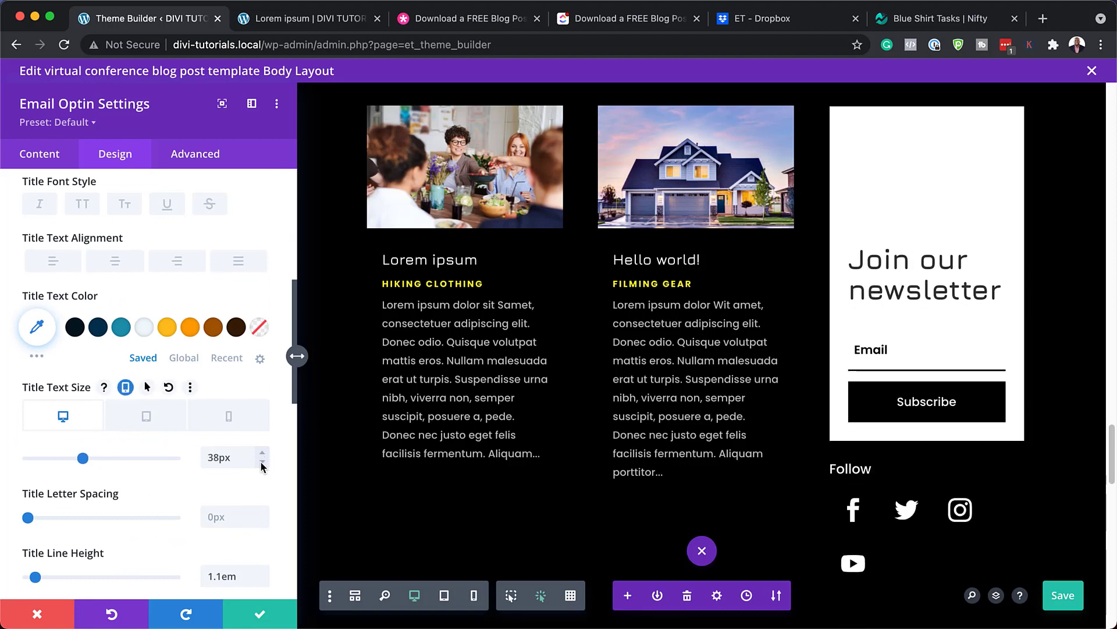
left_click(191, 329)
left_click(212, 328)
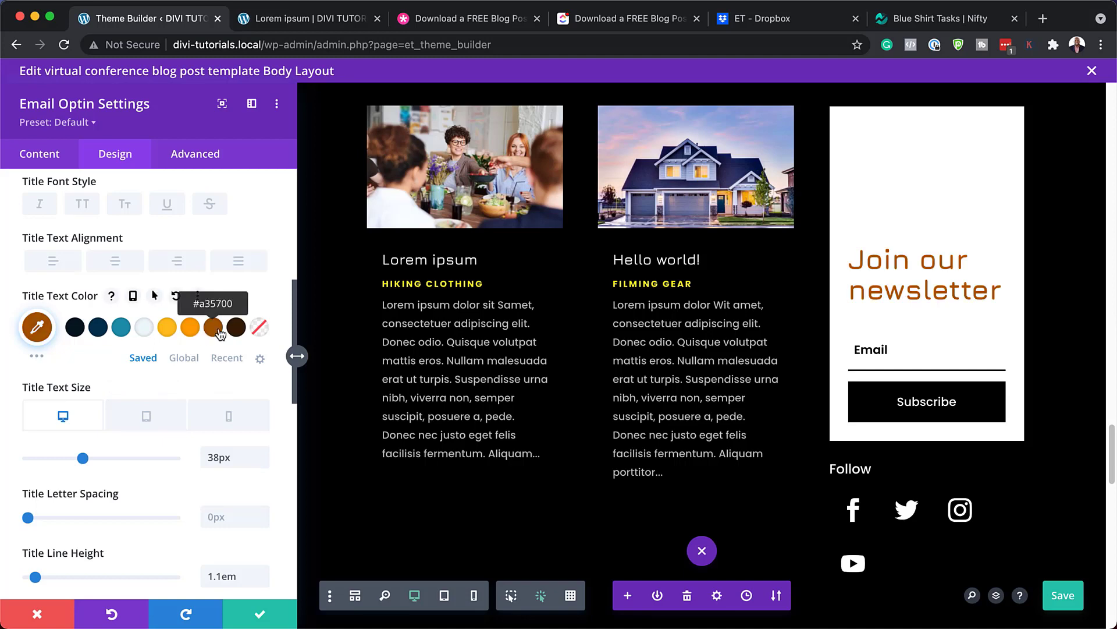
left_click(37, 614)
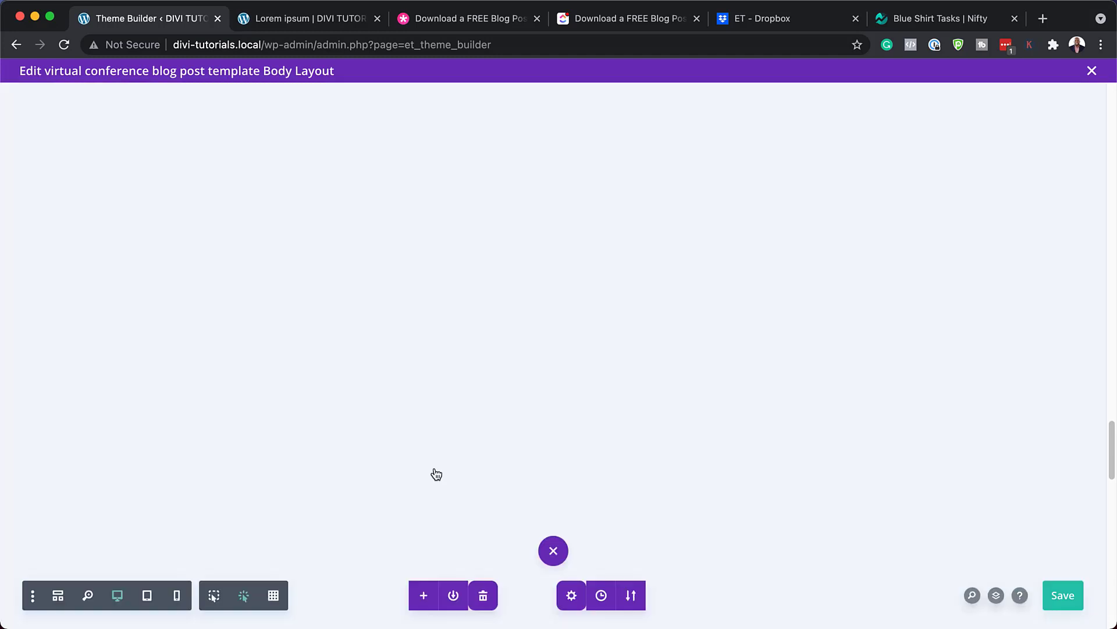
scroll(773, 356, "down", 5)
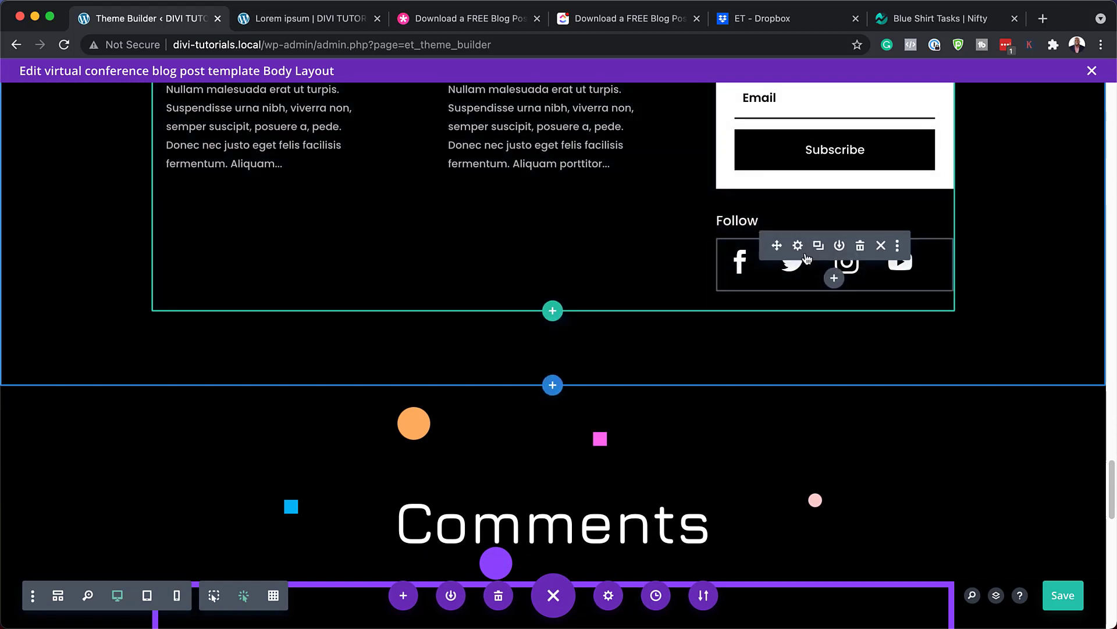
left_click(798, 245)
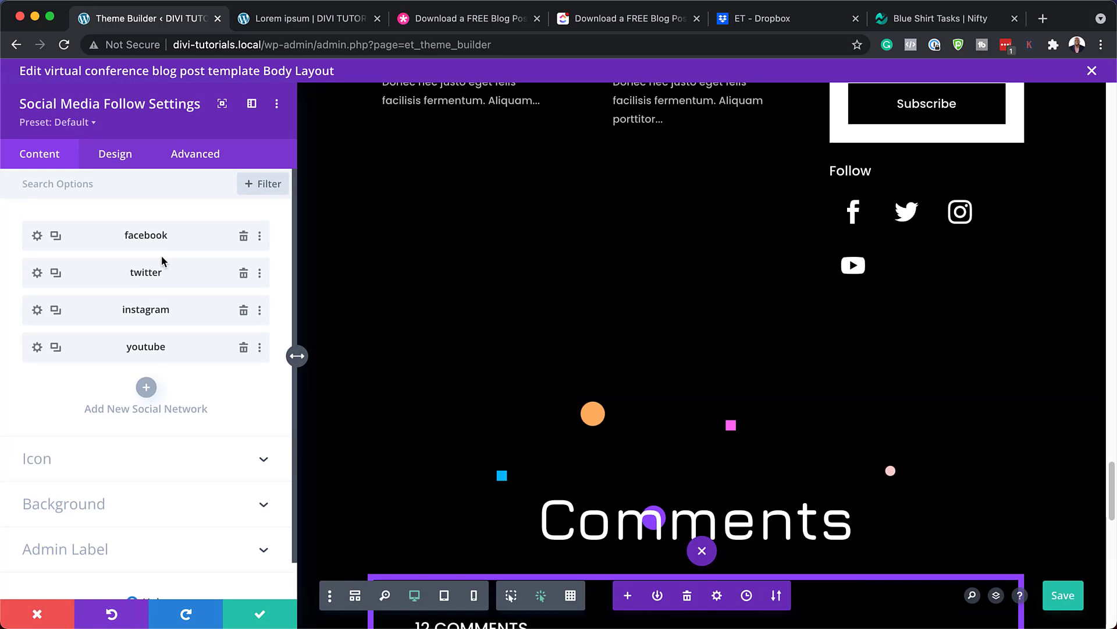
left_click(38, 239)
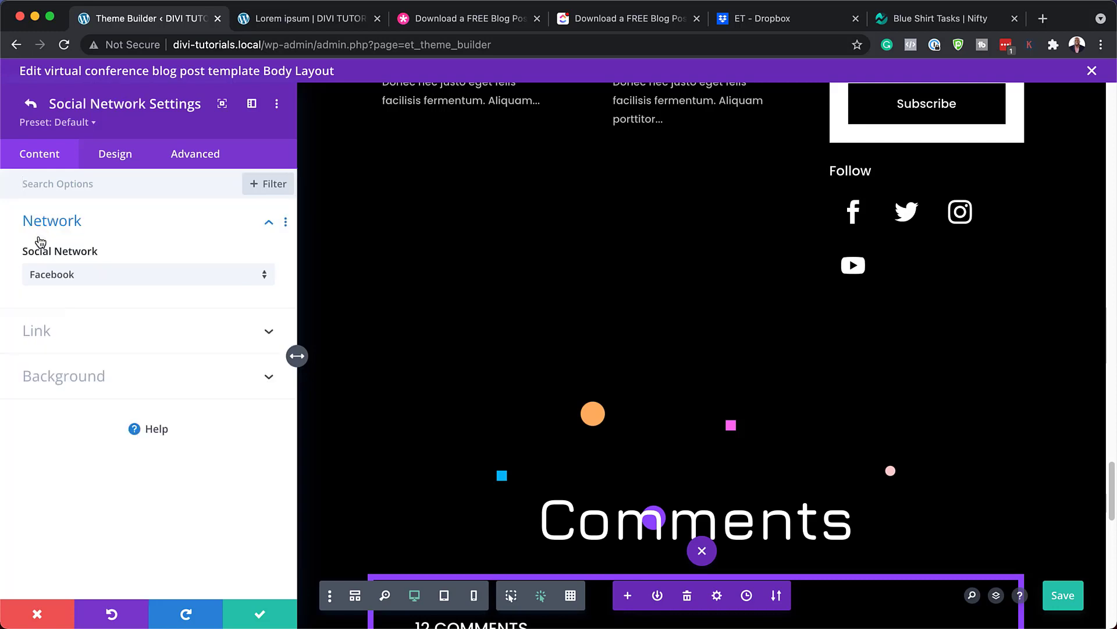
left_click(45, 331)
left_click(47, 328)
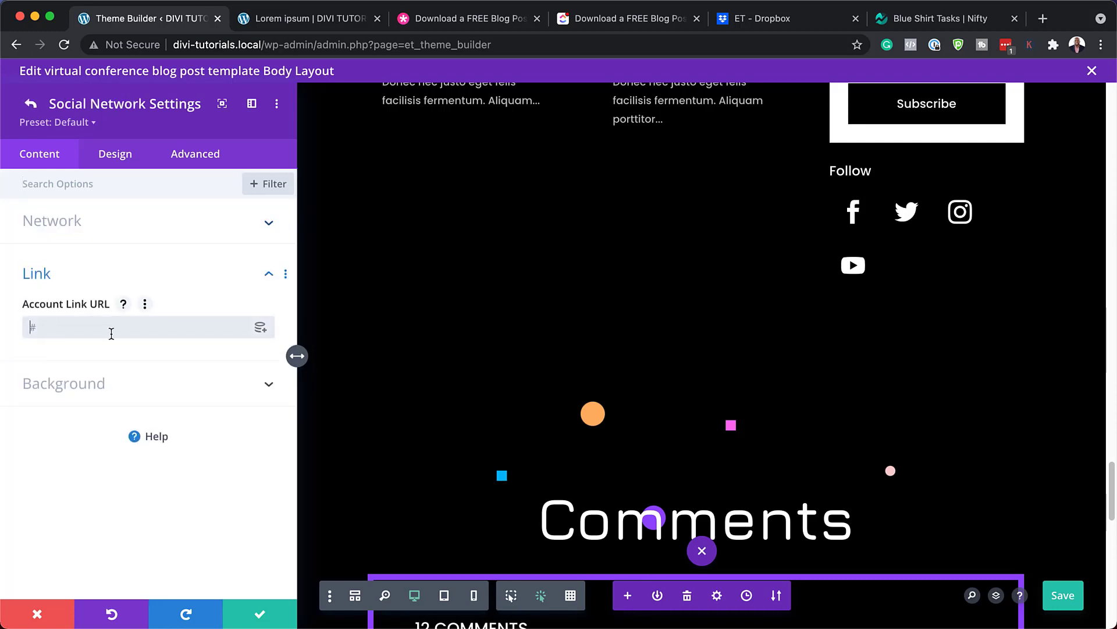
left_click(31, 107)
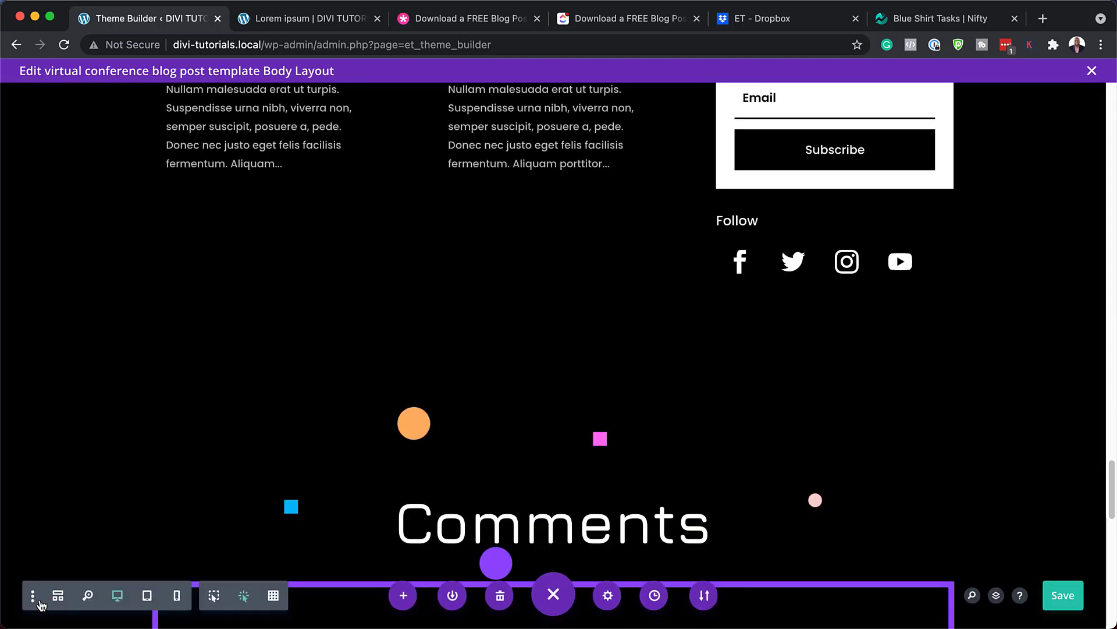
left_click(37, 613)
scroll(387, 453, "down", 10)
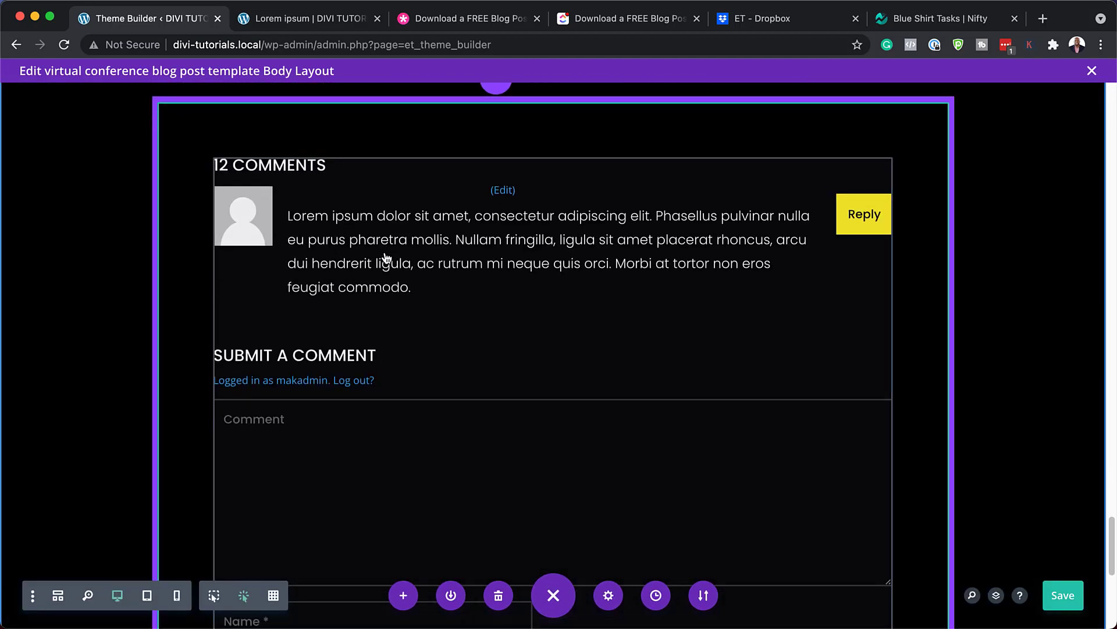
Colour the Comments module's comment text teal after trying orange and white
mouse_move(529, 245)
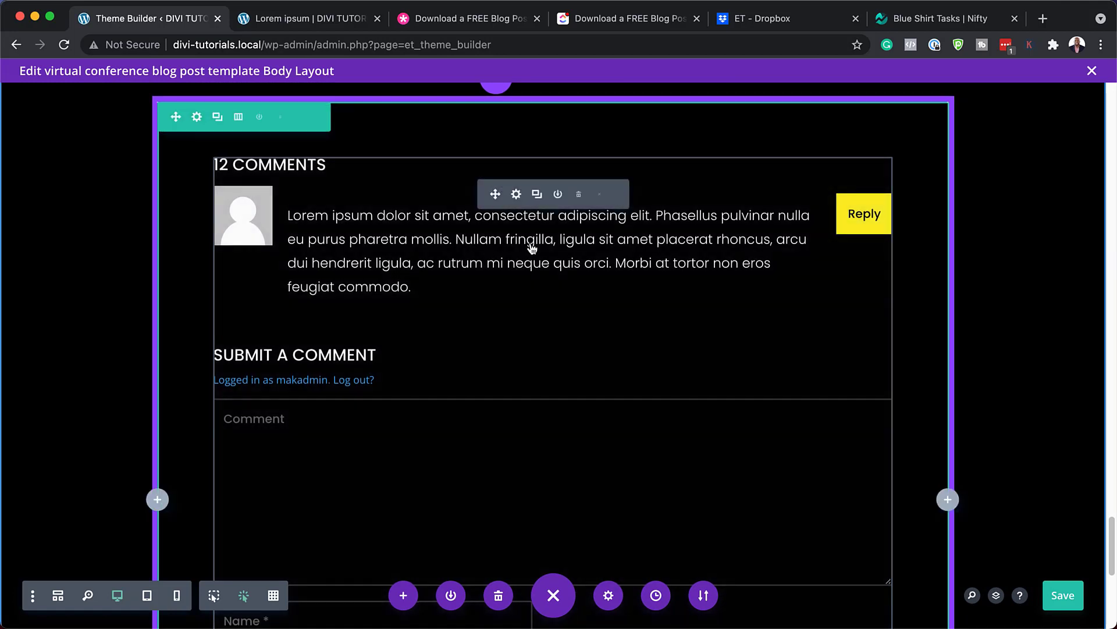
left_click(517, 195)
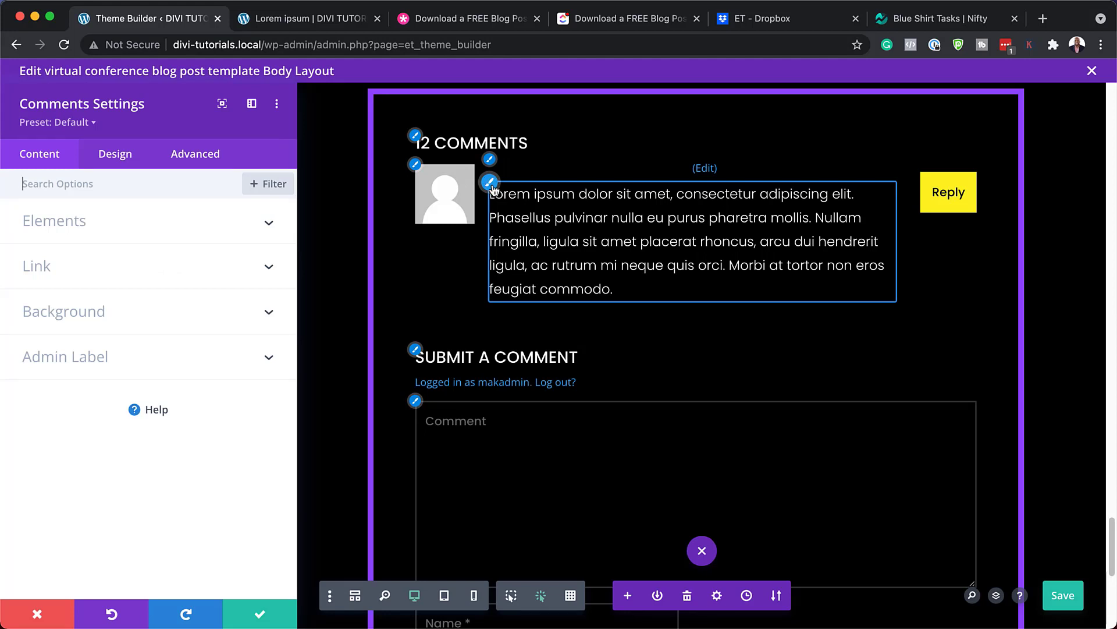
left_click(491, 182)
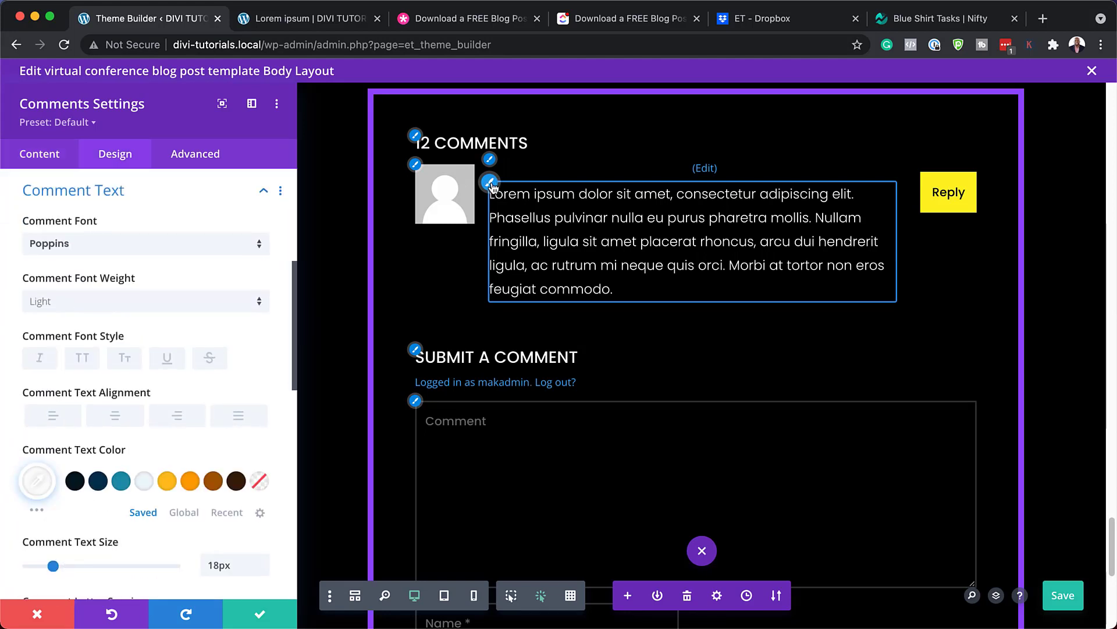
left_click(191, 482)
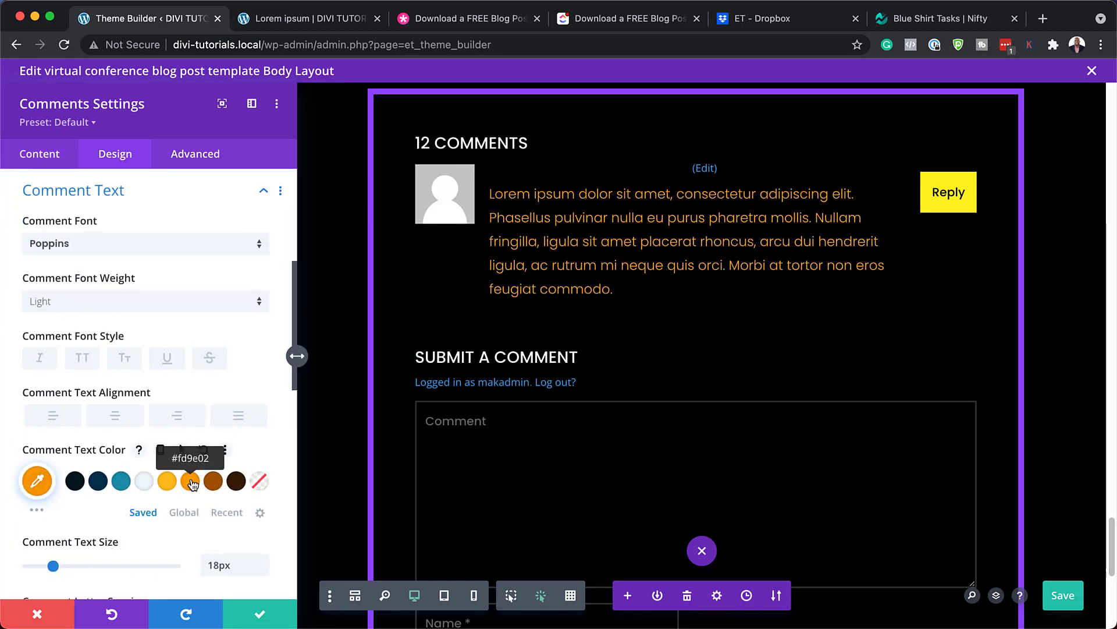
left_click(143, 482)
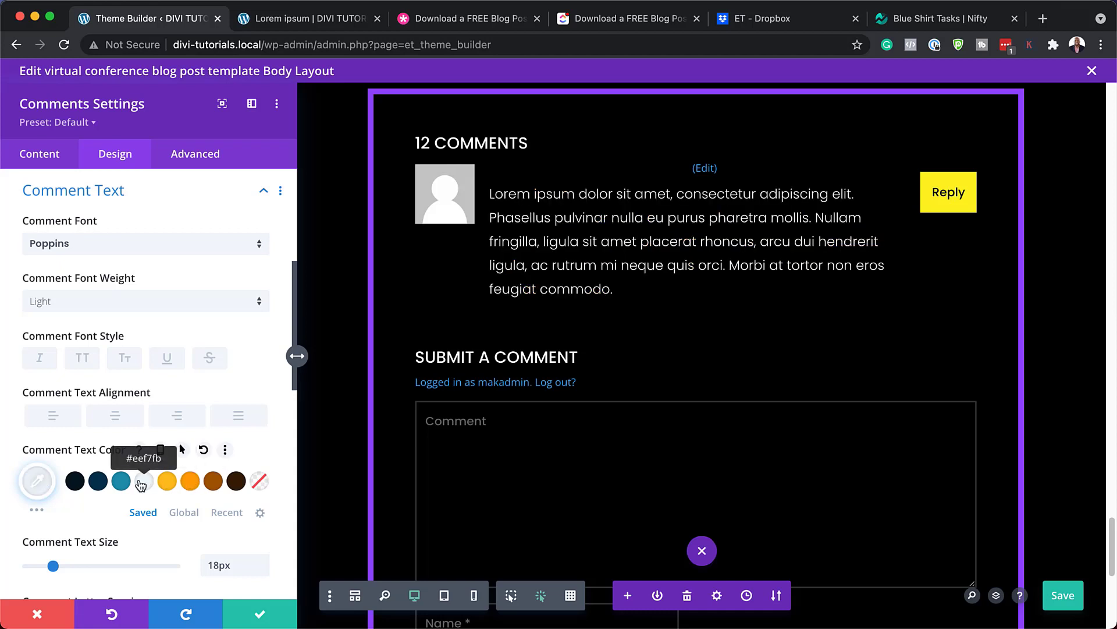
left_click(121, 481)
Reduce the comment text size from 18px to 16px
scroll(236, 524, "down", 1)
scroll(235, 524, "down", 3)
left_click(262, 404)
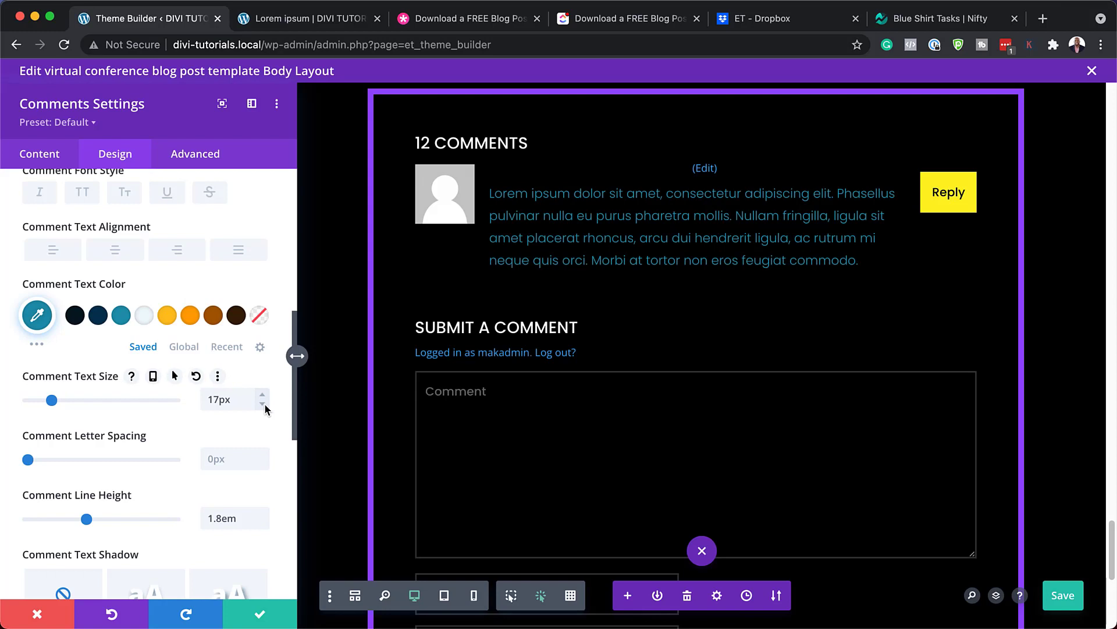
left_click(264, 407)
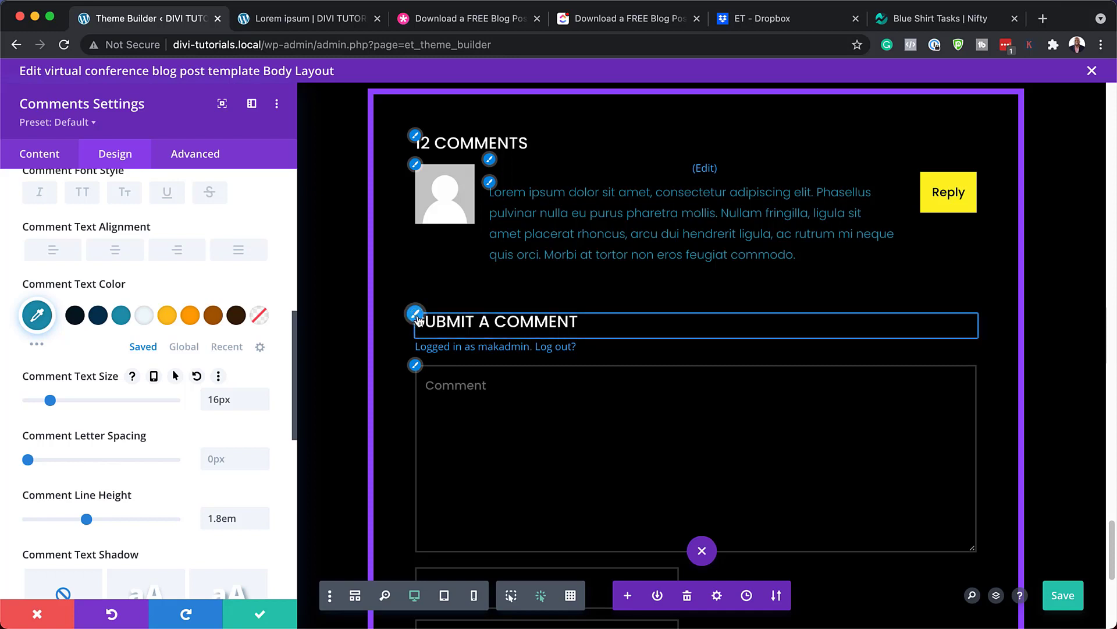
left_click(417, 317)
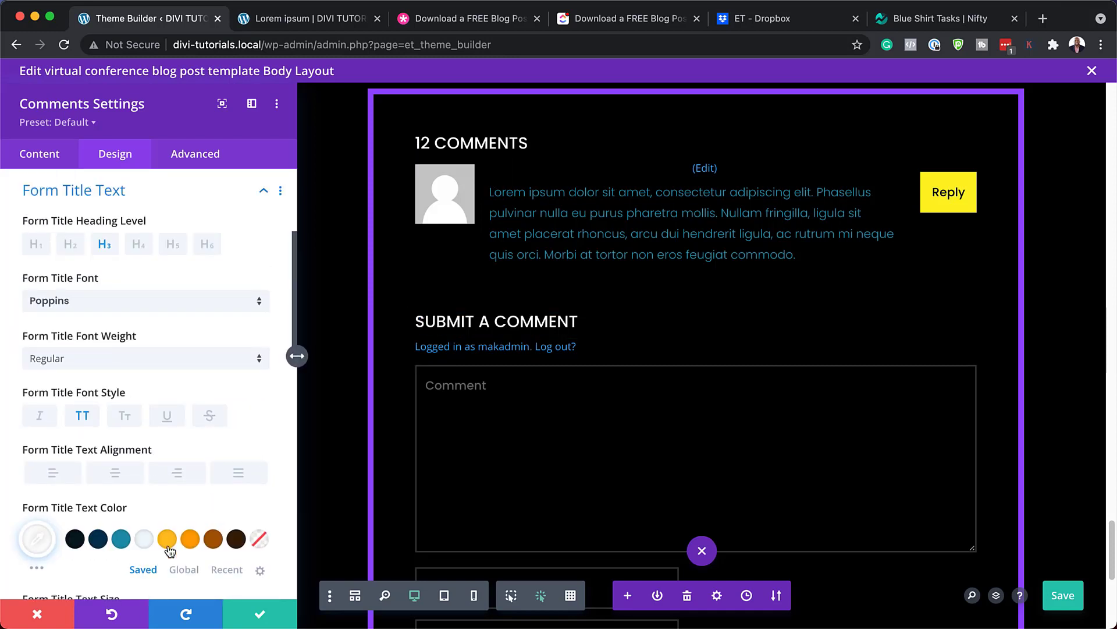
Try a yellow Tajawal 'SUBMIT A COMMENT' form title, then discard the Comments module changes
left_click(167, 540)
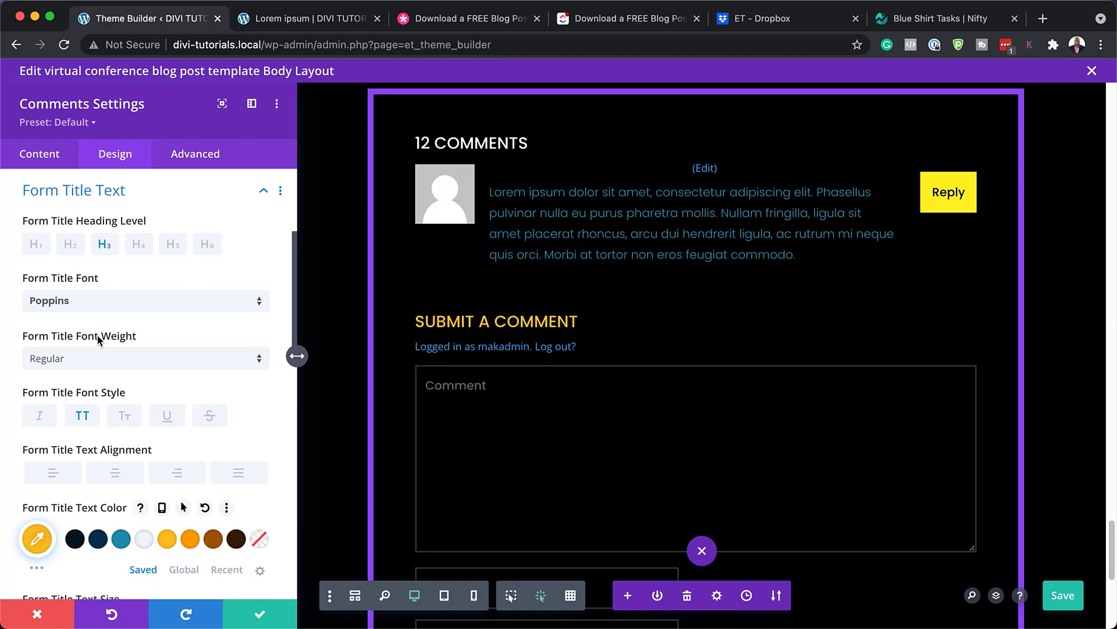
left_click(142, 300)
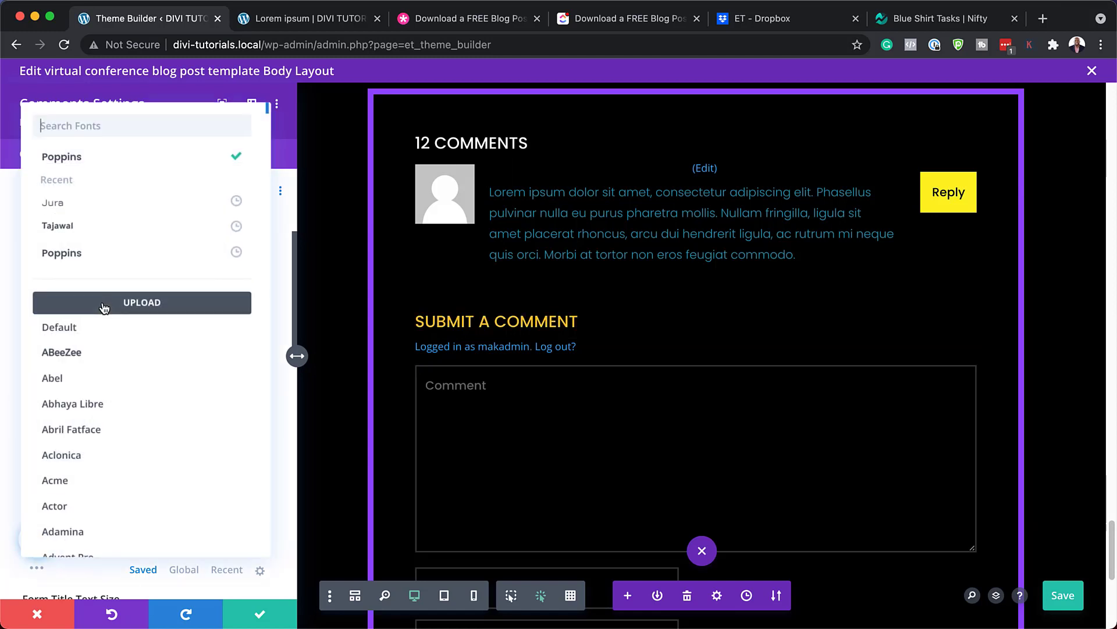
left_click(125, 227)
left_click(38, 614)
Close the body layout editor and view the live Lorem ipsum blog post
scroll(656, 291, "down", 5)
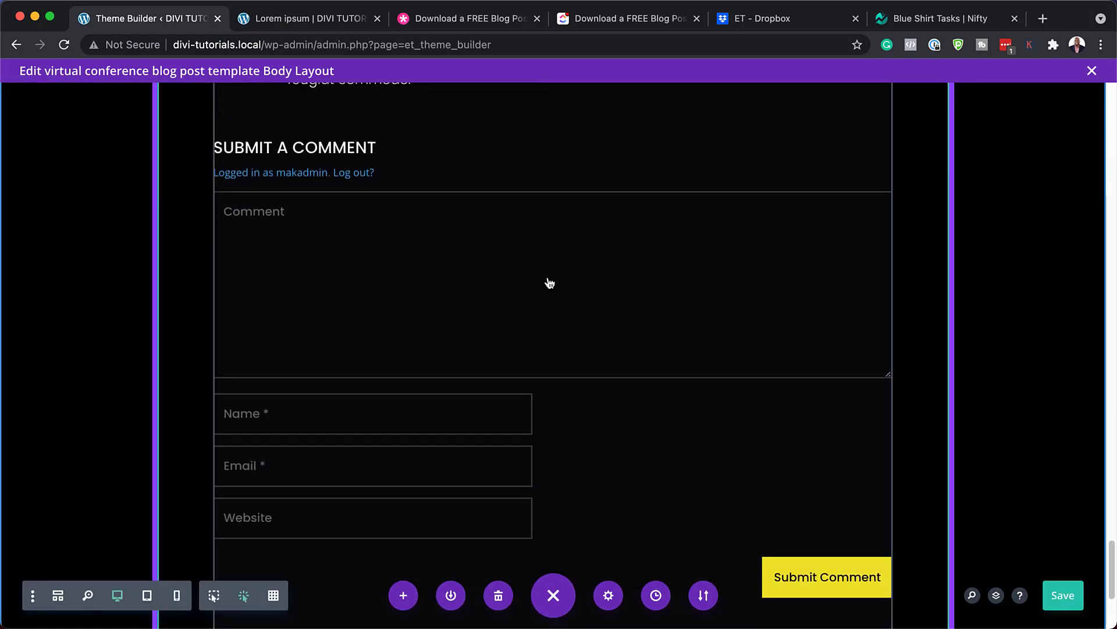
scroll(549, 283, "down", 5)
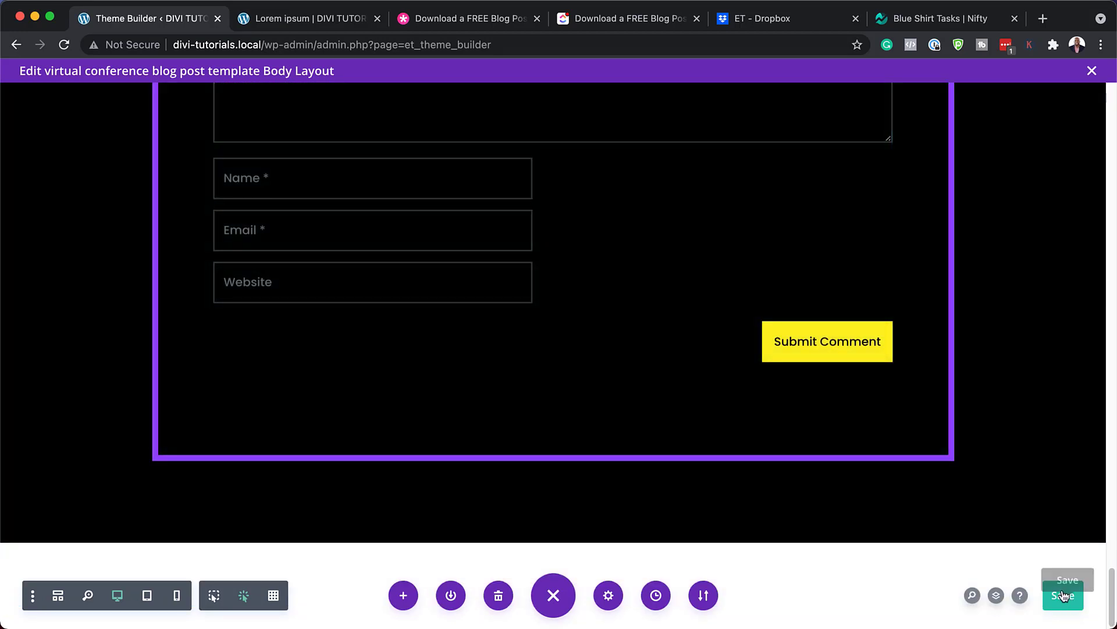
left_click(1092, 70)
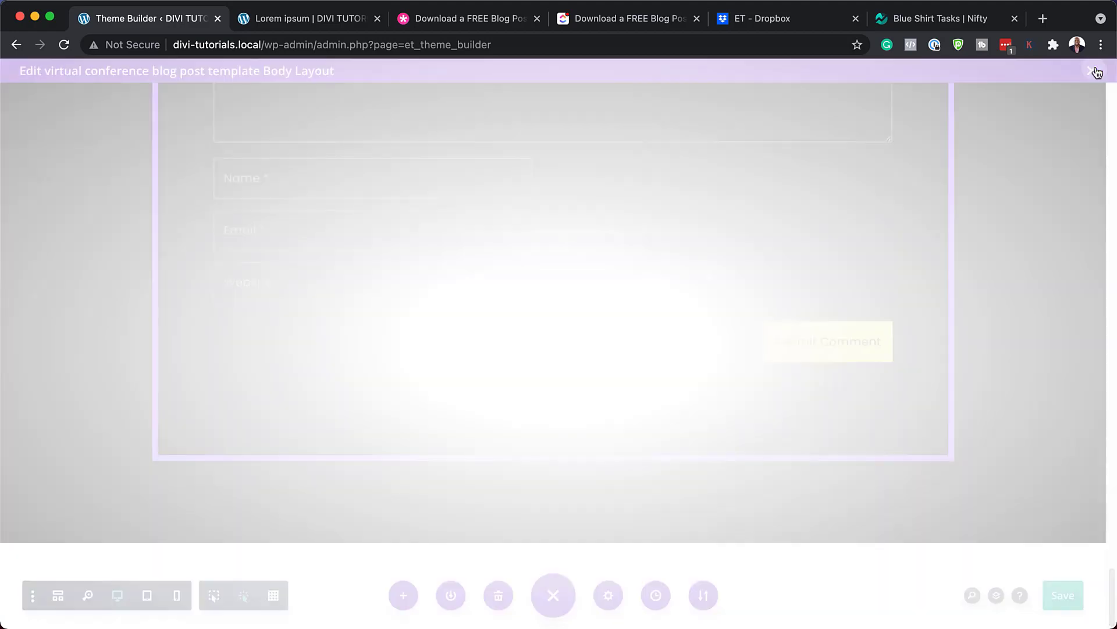
left_click(315, 21)
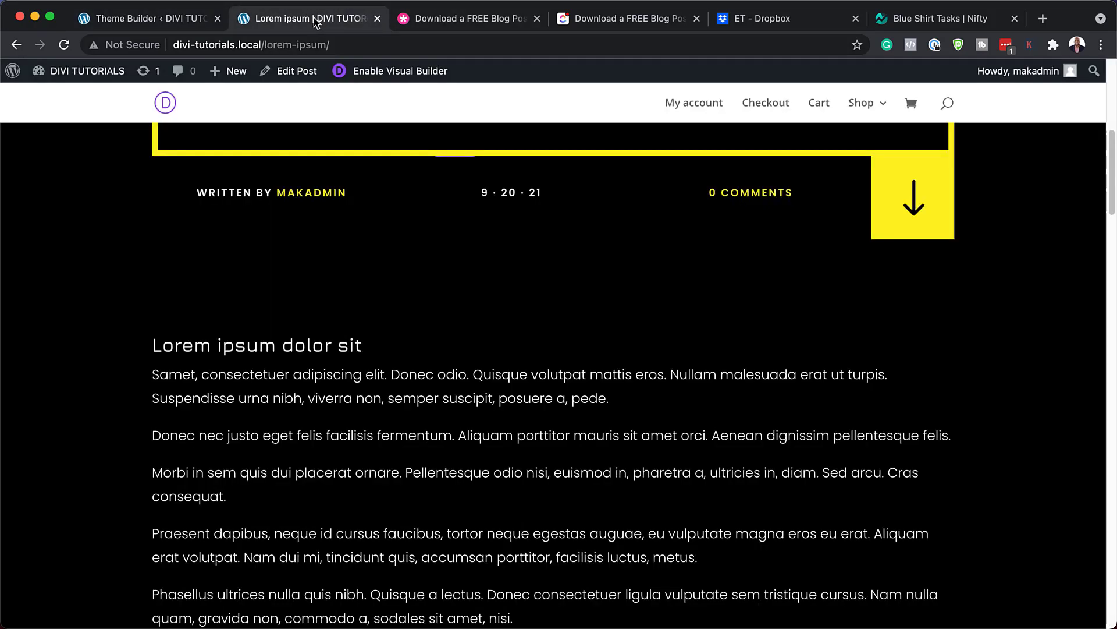
scroll(389, 329, "up", 10)
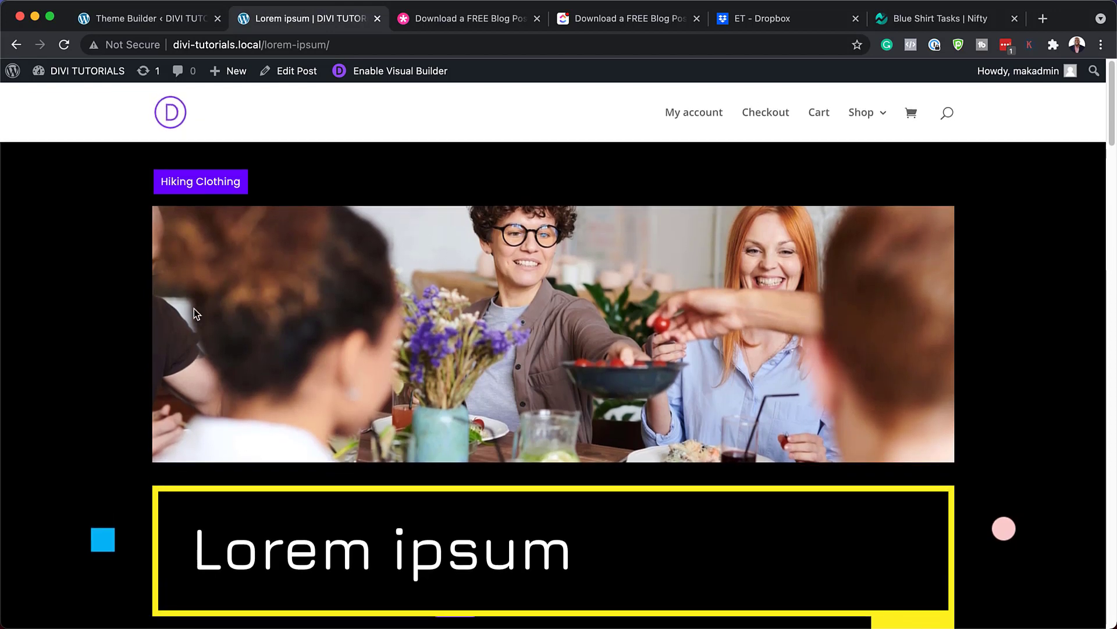